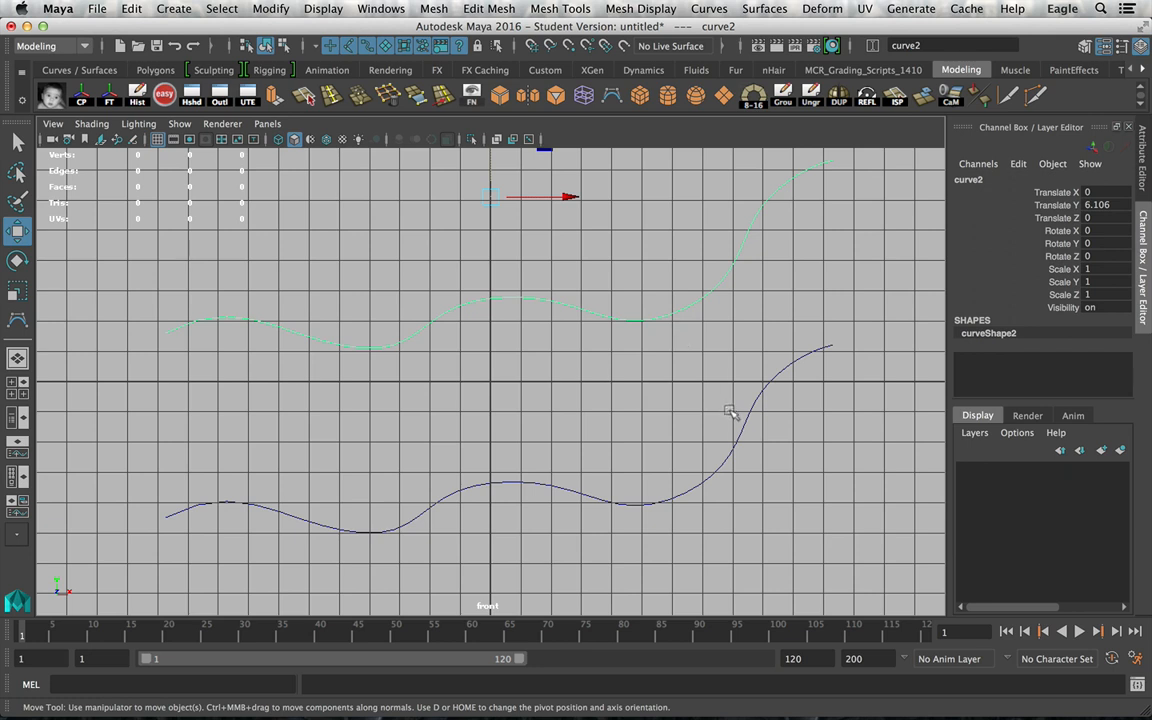
Loft a polygon surface between the two wavy curves using the Control points tessellation method, and display it smoothed.
key("ctrl+z")
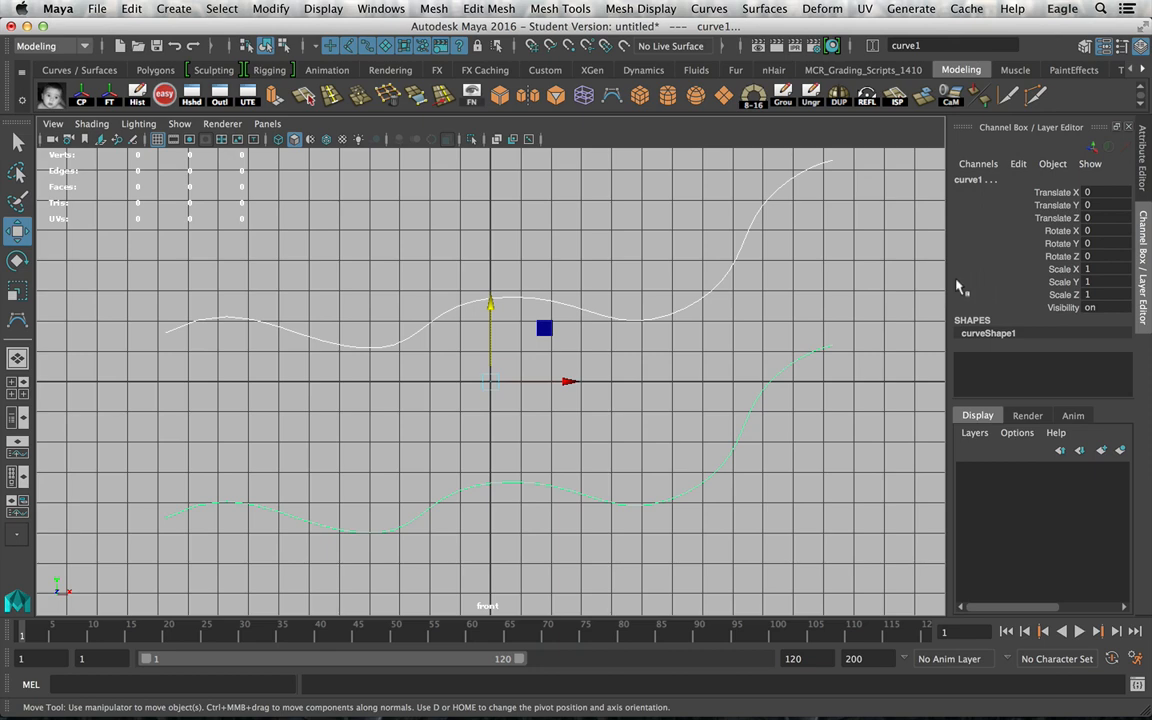
left_click(763, 9)
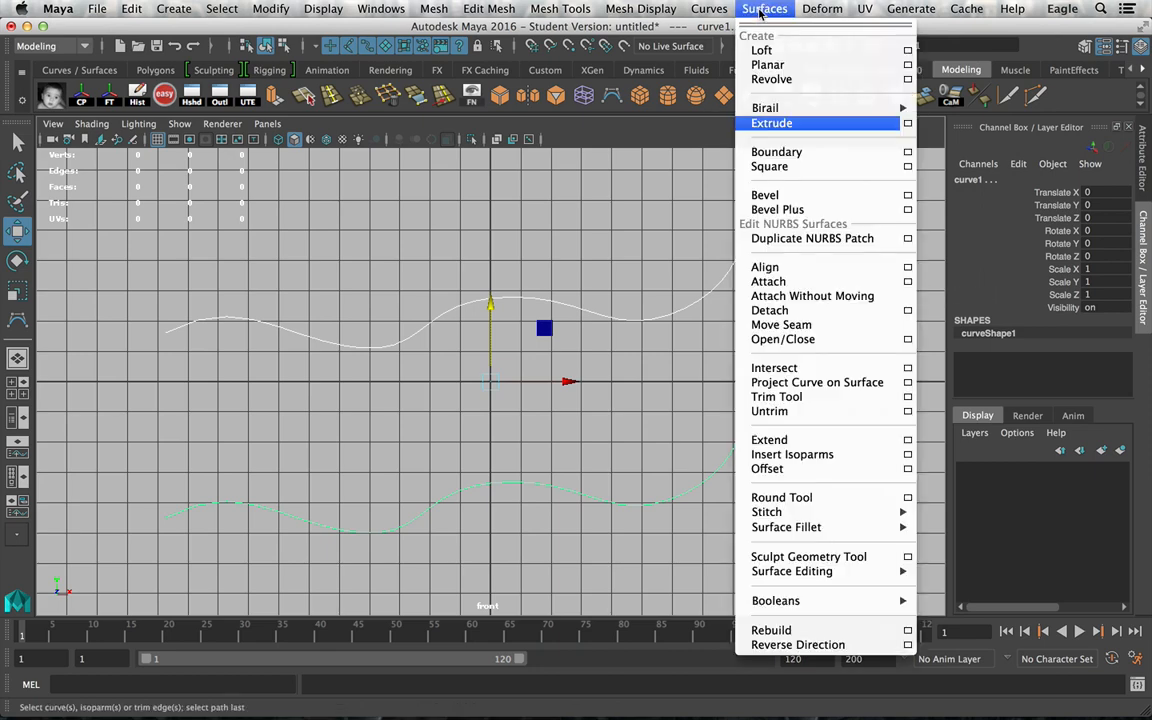
left_click(908, 51)
left_click_drag(866, 223, 768, 40)
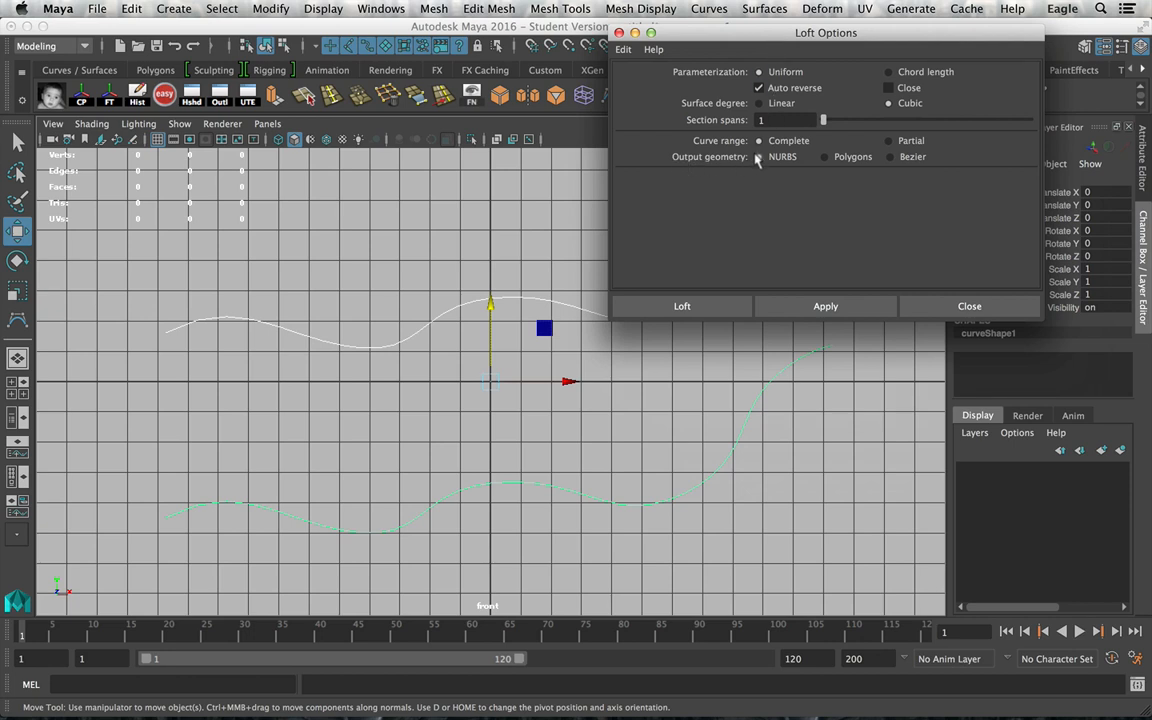
left_click(823, 157)
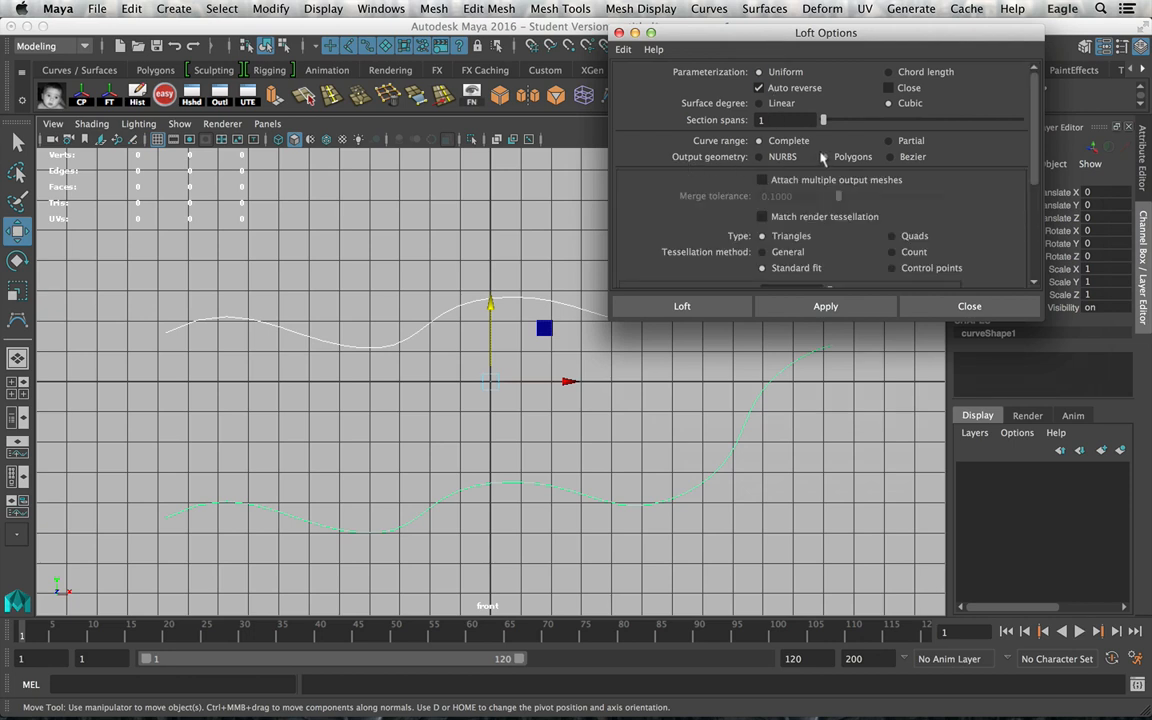
left_click(892, 268)
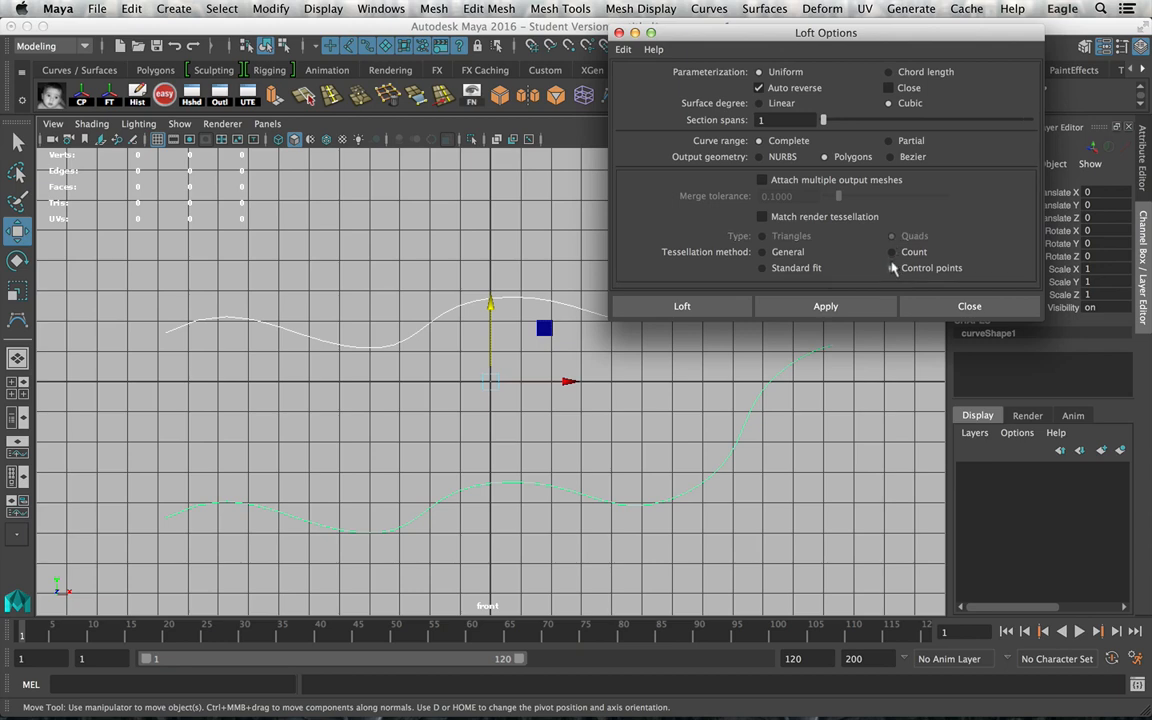
left_click(810, 306)
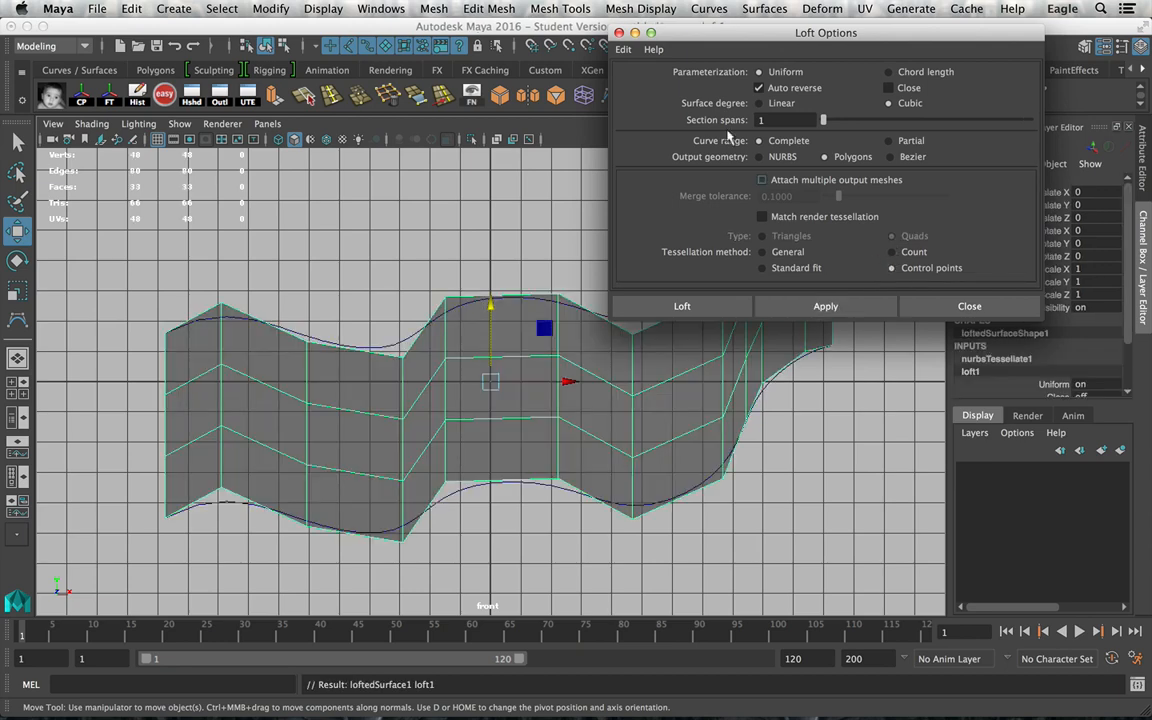
left_click(619, 33)
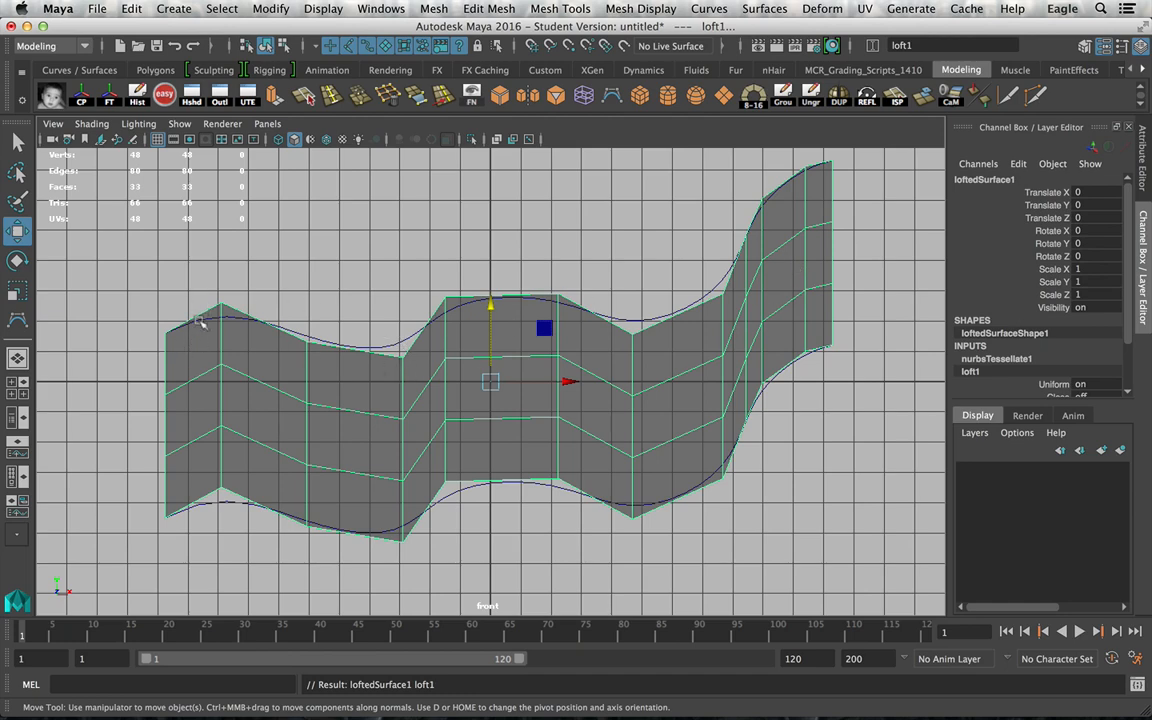
key("3")
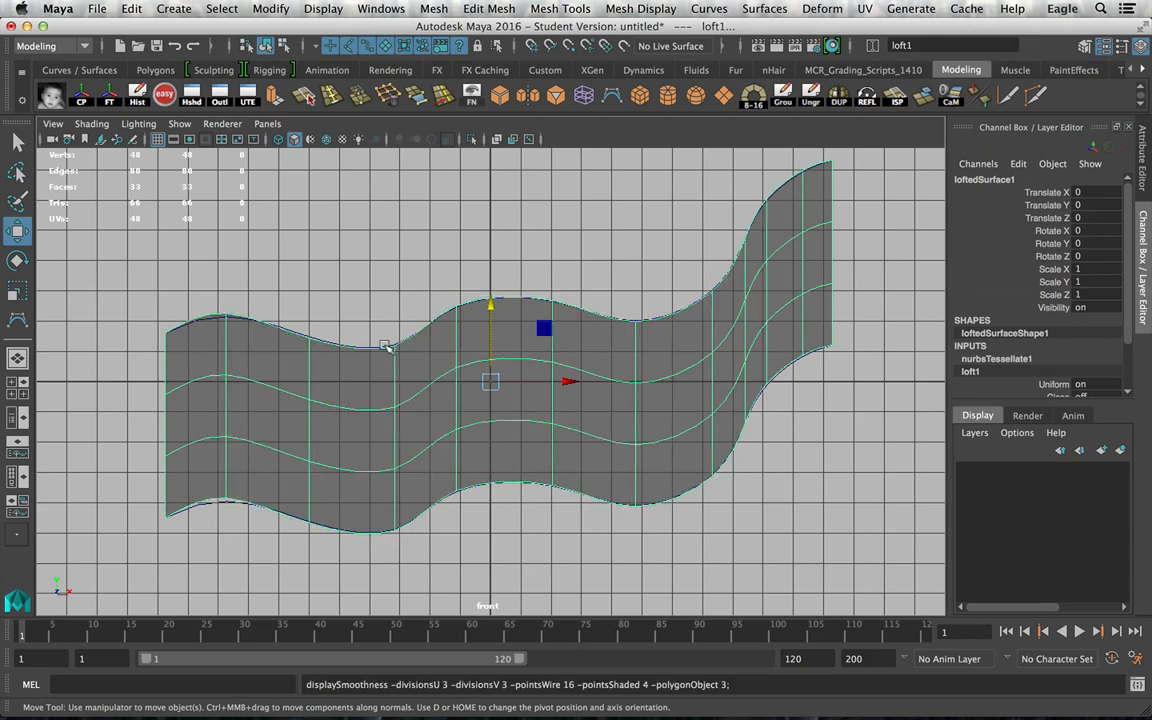
Delete the lofted surface together with both of its source curves.
left_click(383, 289)
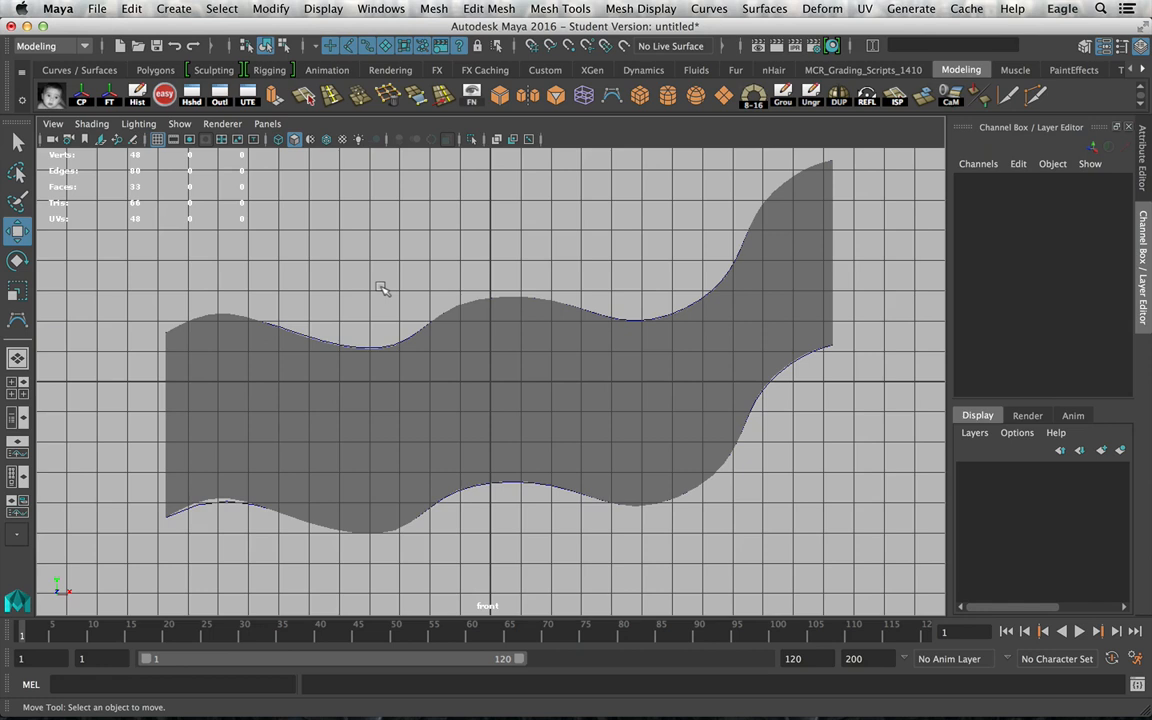
left_click_drag(388, 292, 522, 547)
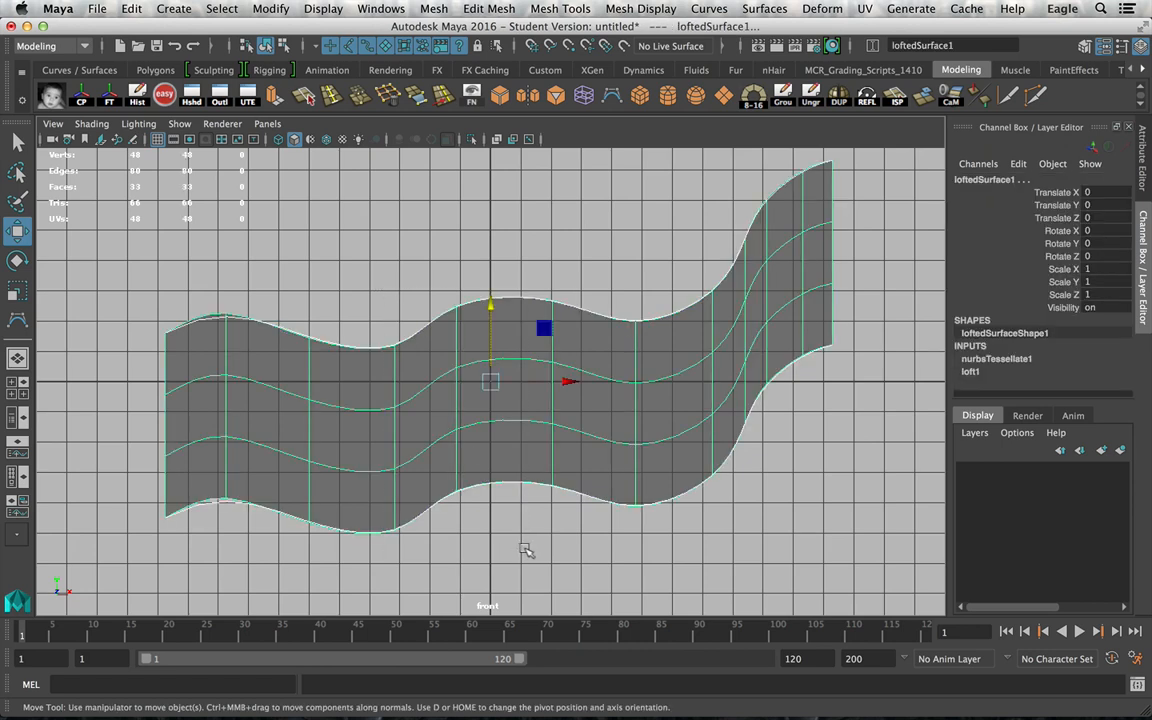
key("Delete")
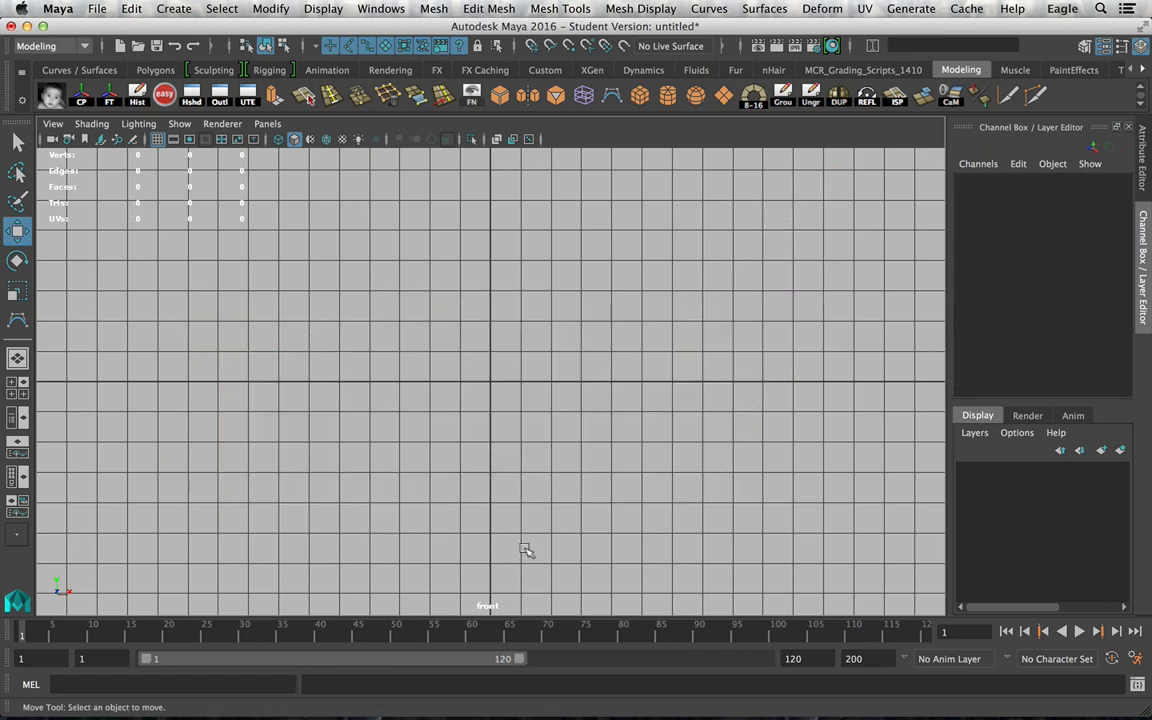
Draw a 13-point CV curve in the front view, shaped like a sideways U that opens toward negative X.
left_click(170, 9)
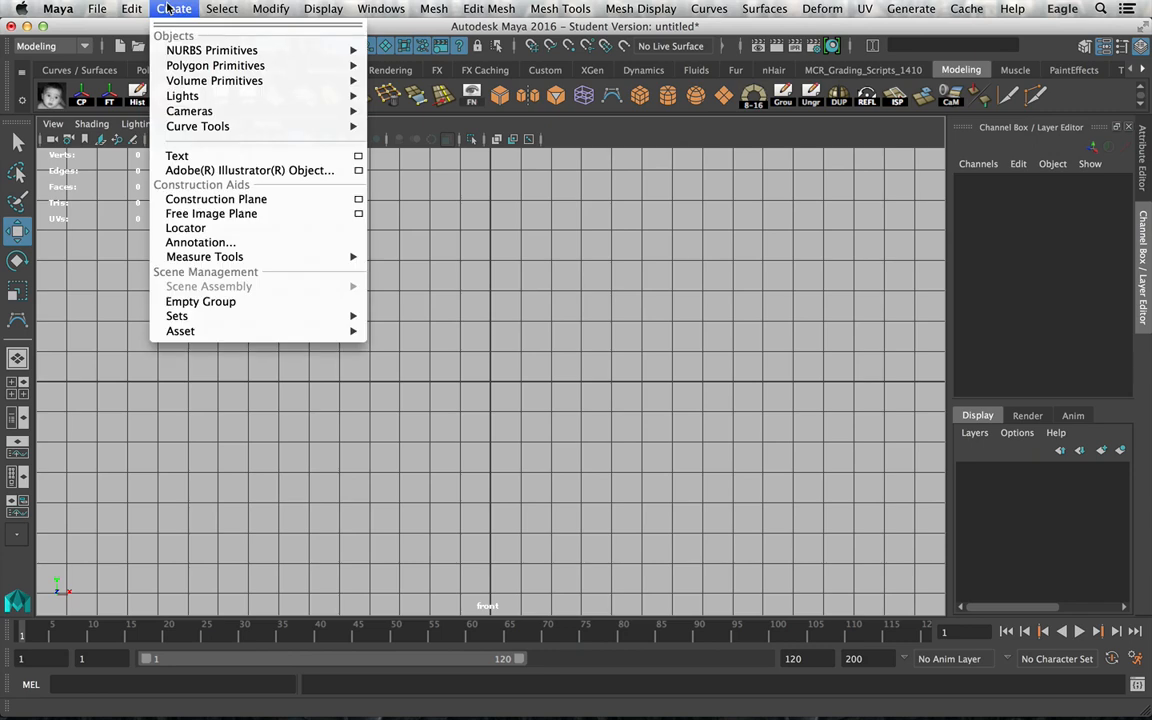
mouse_move(196, 127)
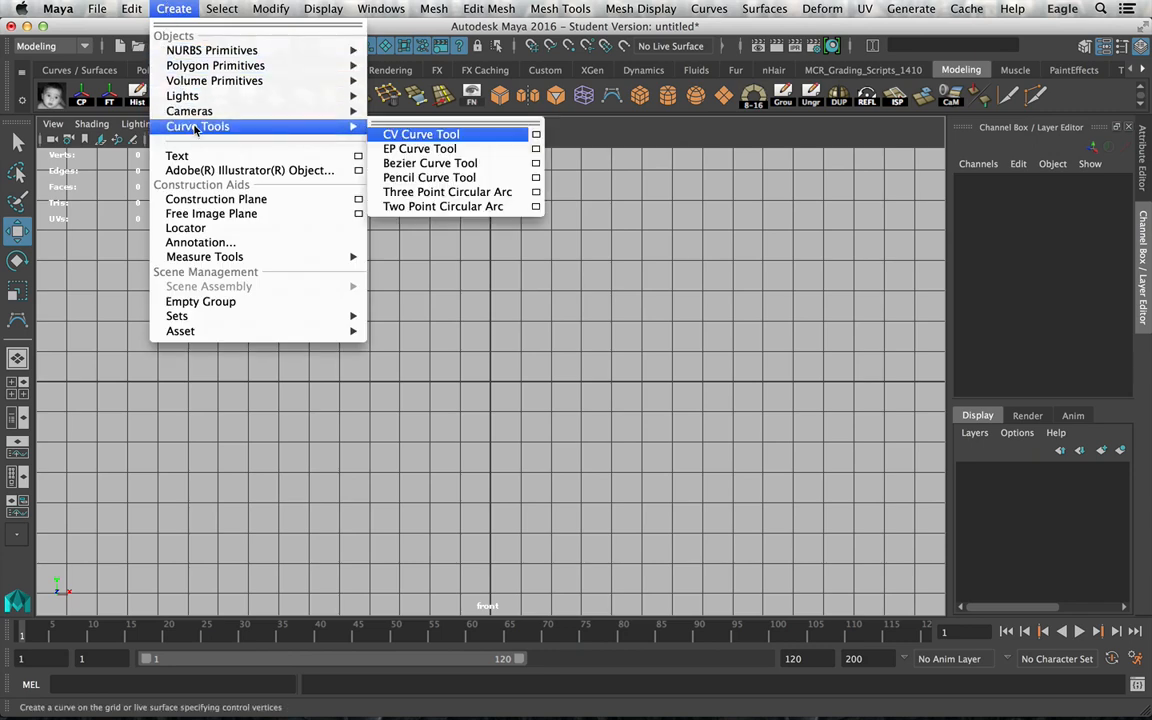
left_click(393, 129)
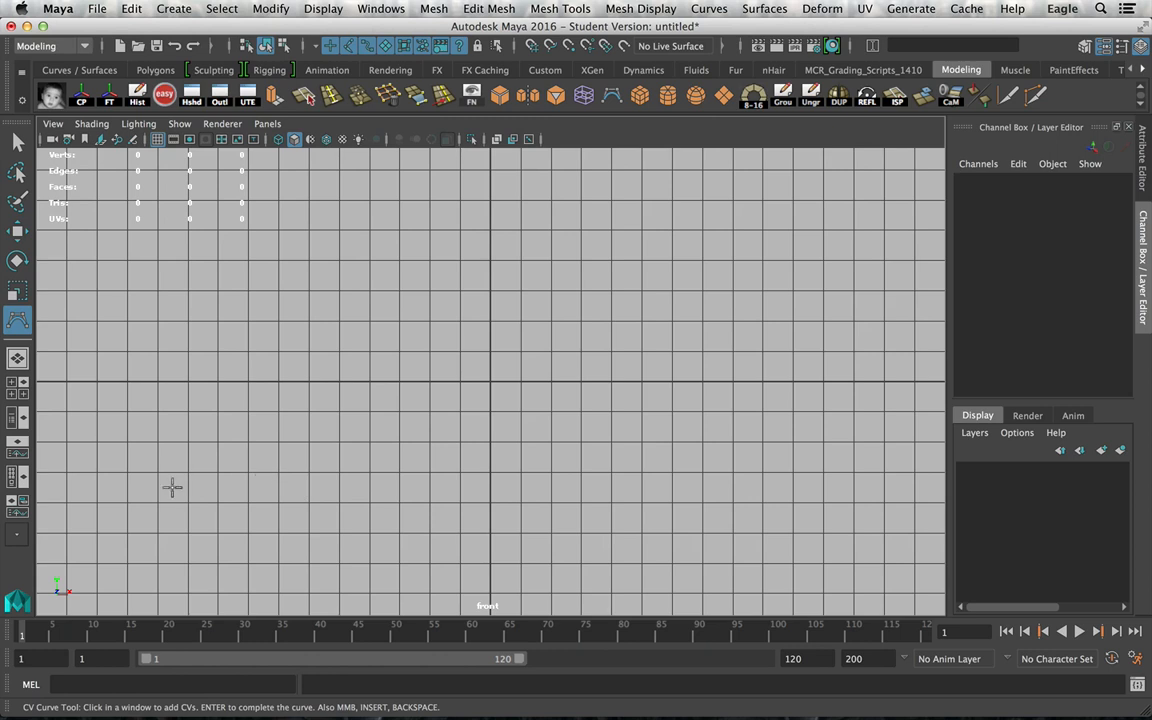
left_click(172, 486)
left_click(229, 456)
left_click(398, 523)
left_click(560, 535)
left_click(694, 515)
left_click(774, 442)
left_click(836, 327)
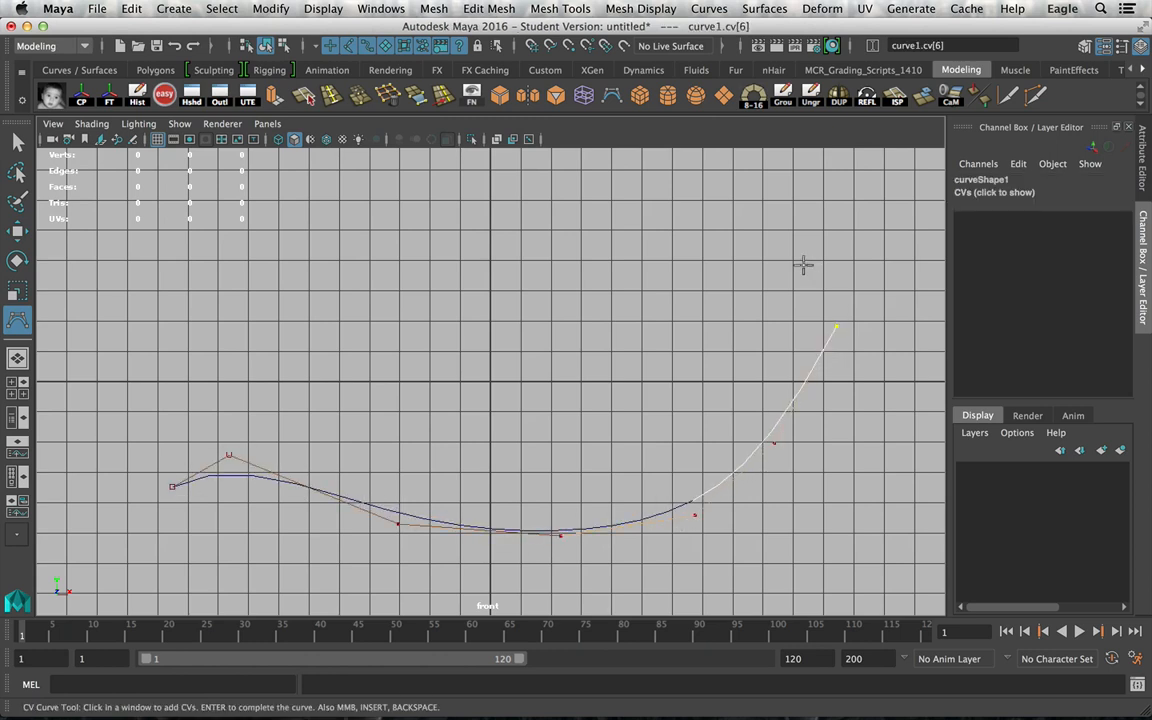
left_click(787, 253)
left_click(694, 224)
left_click(560, 236)
left_click(460, 247)
left_click(365, 196)
left_click(302, 190)
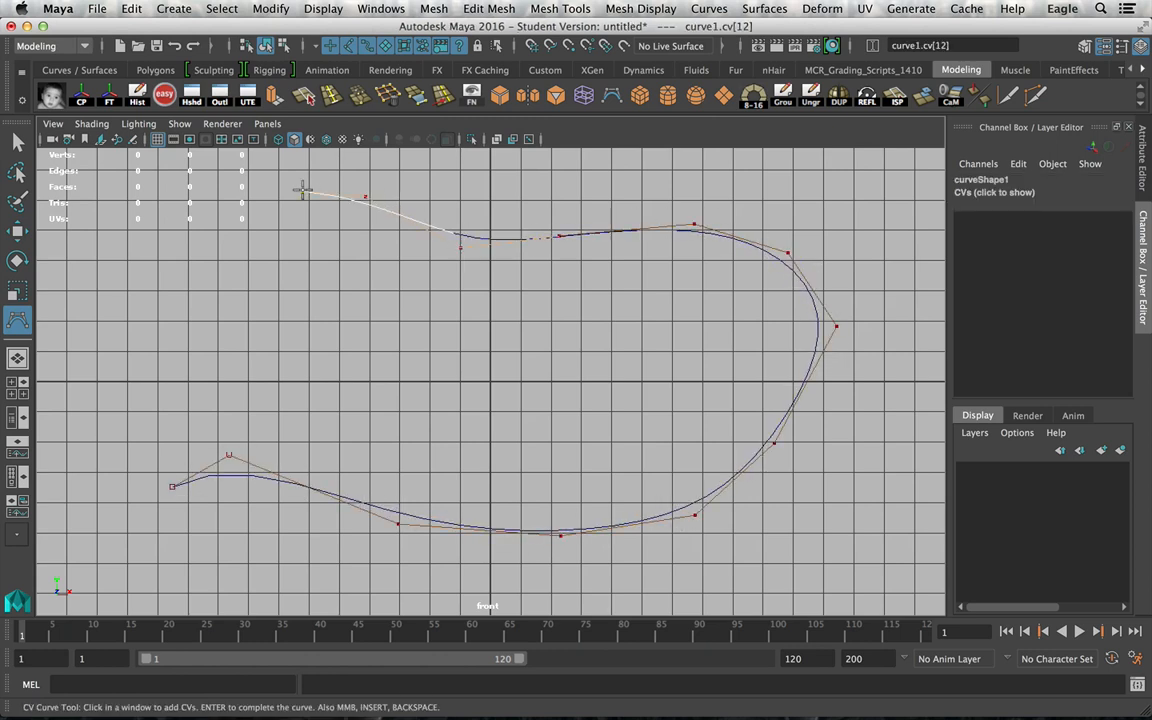
key("w")
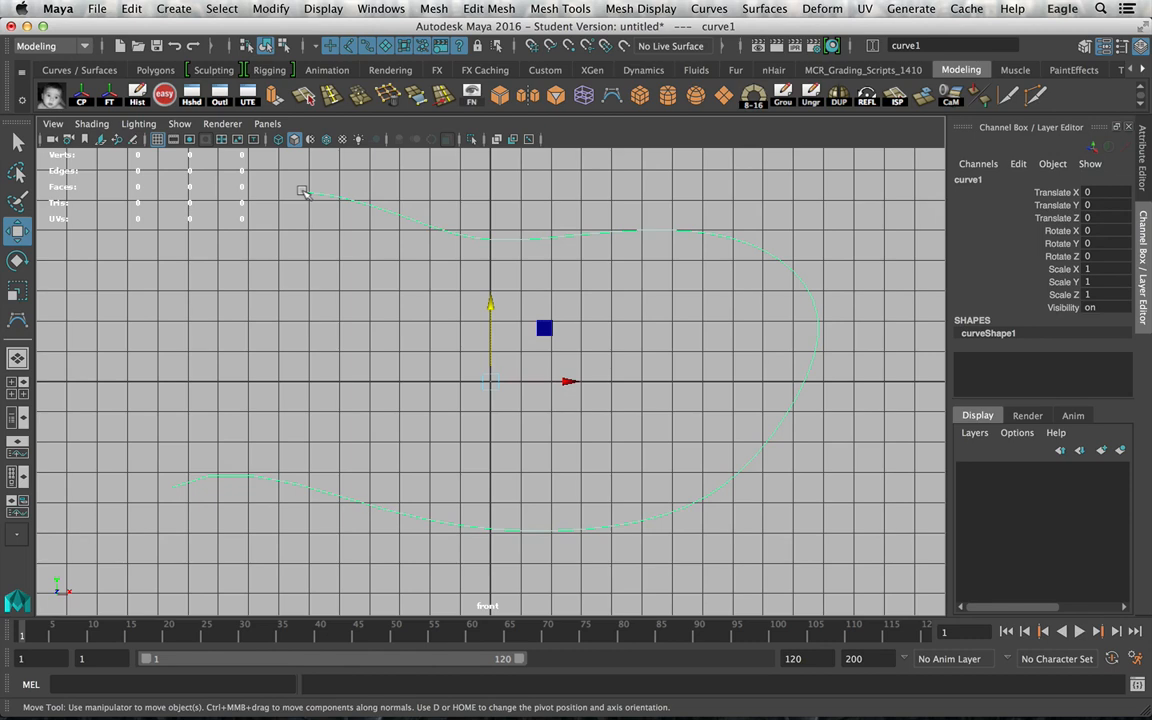
Create a NURBS circle at the origin and set its Rotate X to 90.
left_click(180, 10)
mouse_move(180, 50)
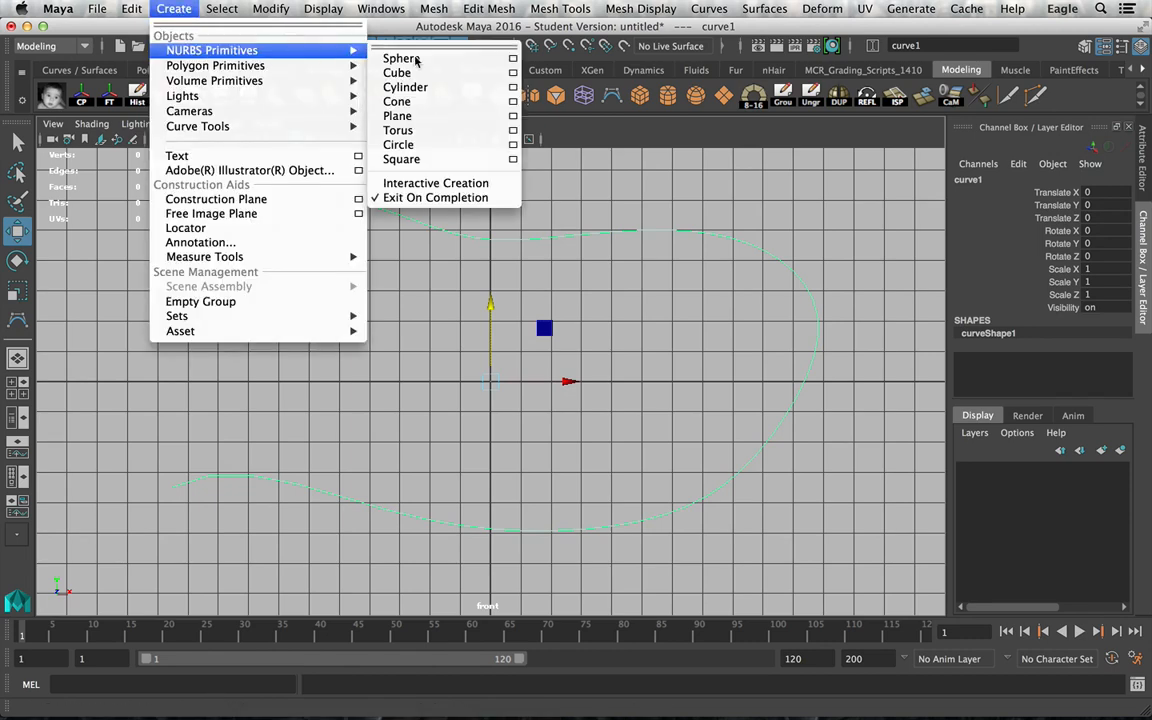
left_click(410, 145)
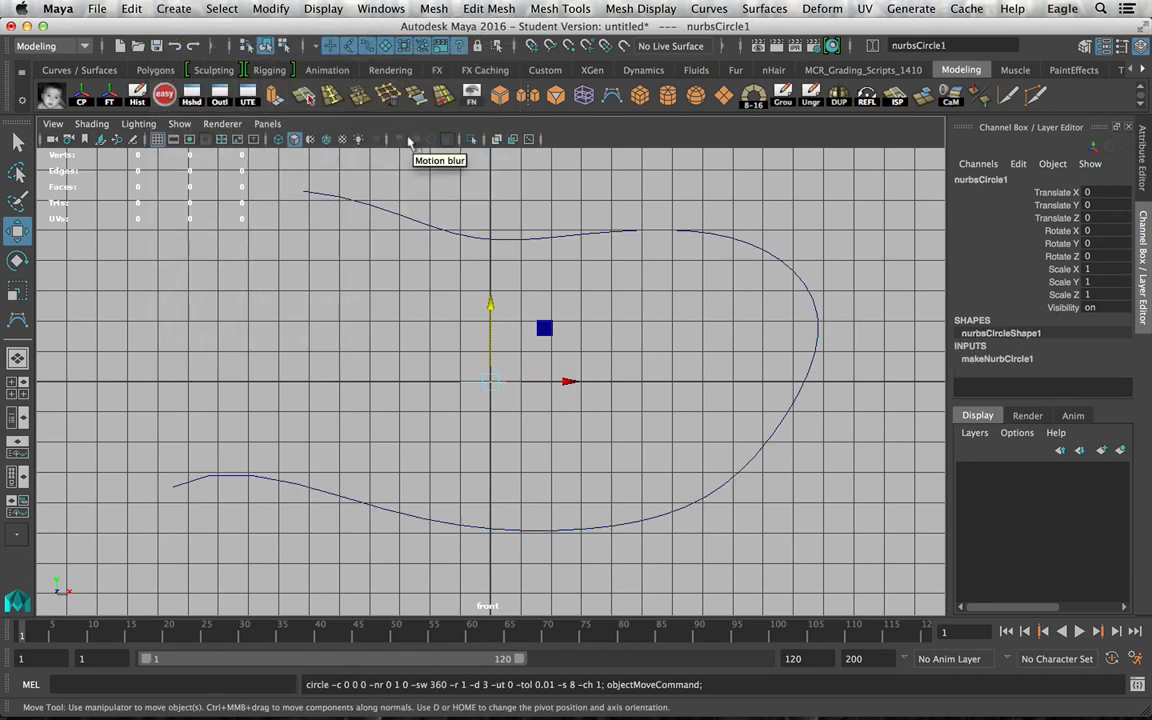
key("e")
left_click_drag(490, 350, 485, 450)
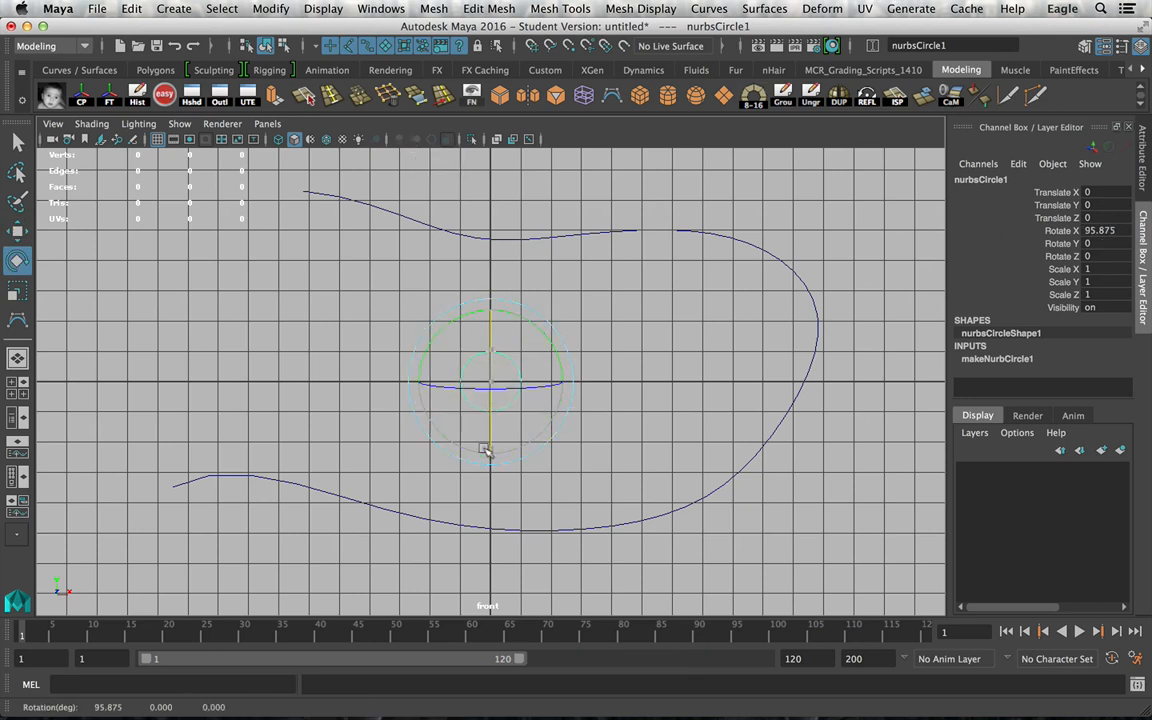
left_click(1112, 231)
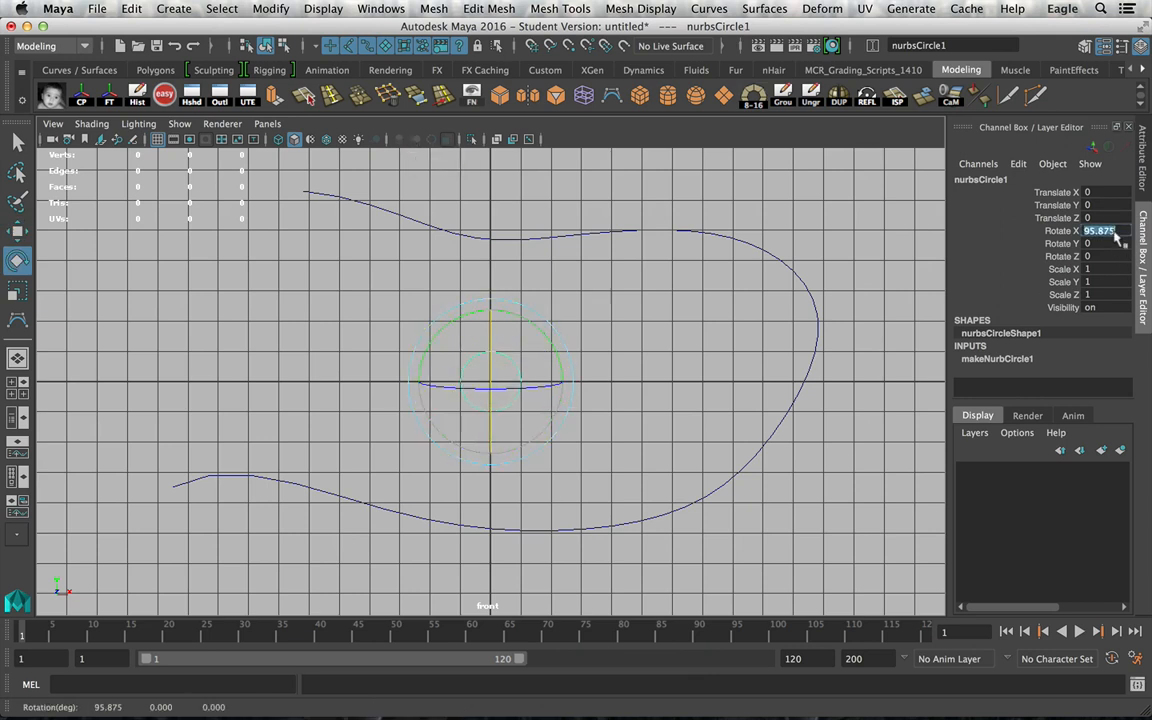
type("90")
key("Return")
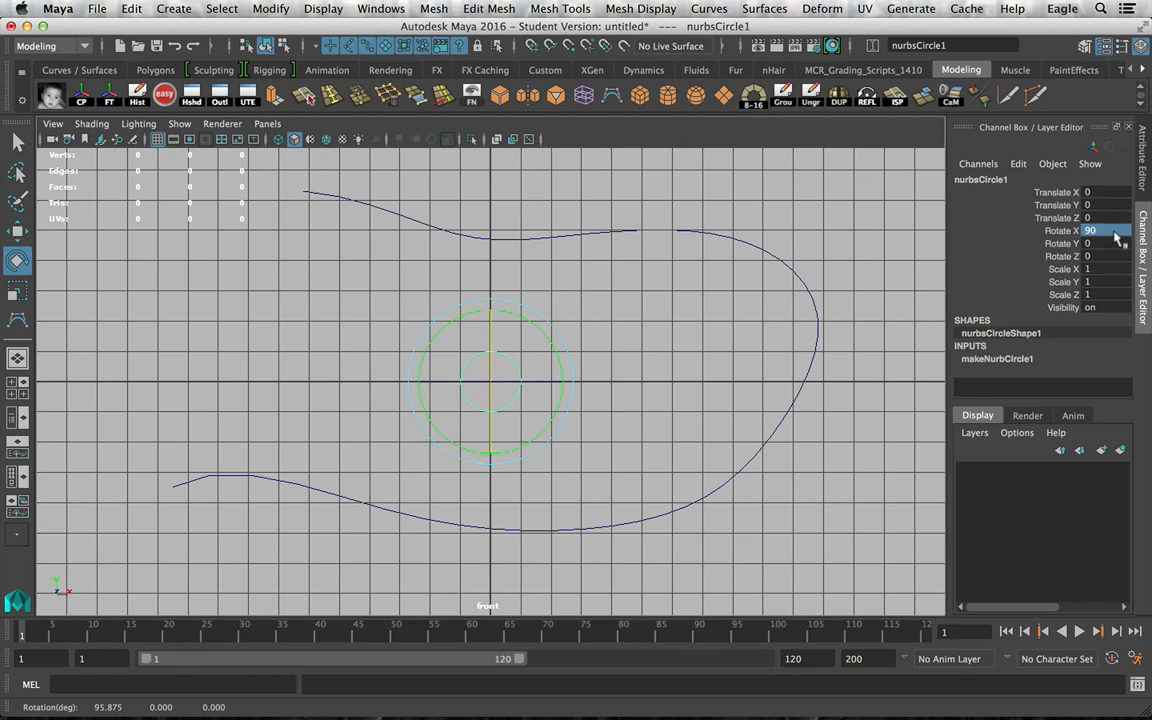
Move the circle to the lower starting end of the curve and set its Rotate Y to 90.
key("w")
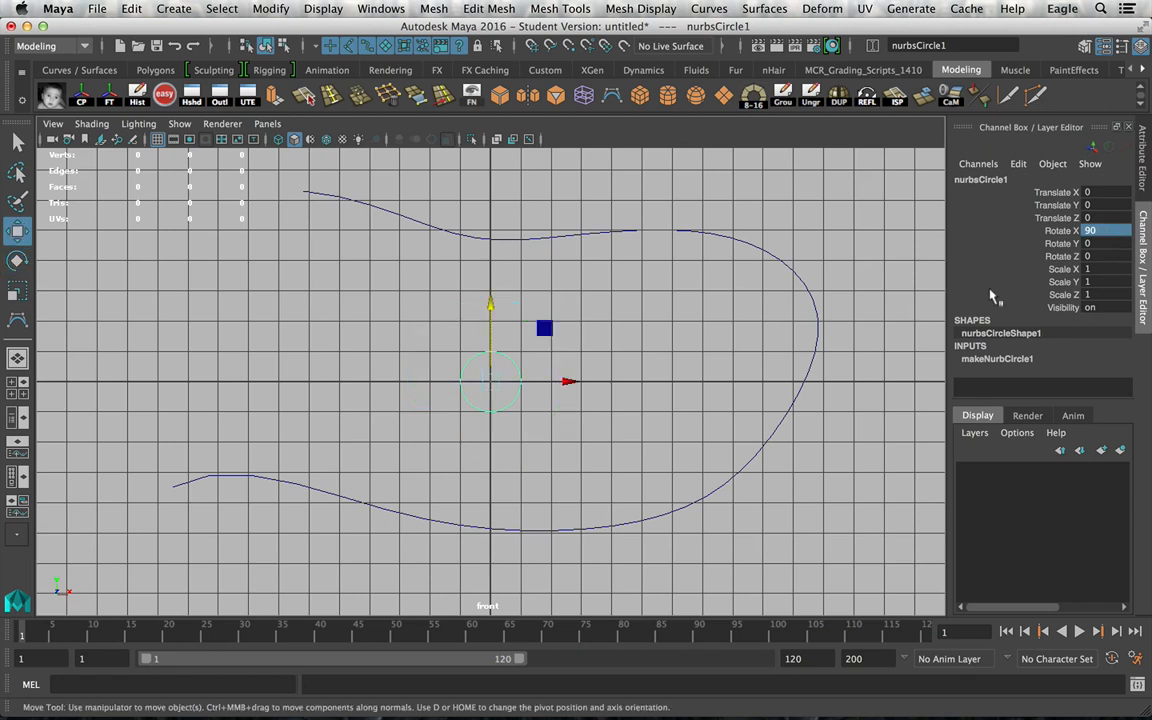
left_click_drag(493, 381, 130, 490)
key("e")
left_click(1110, 245)
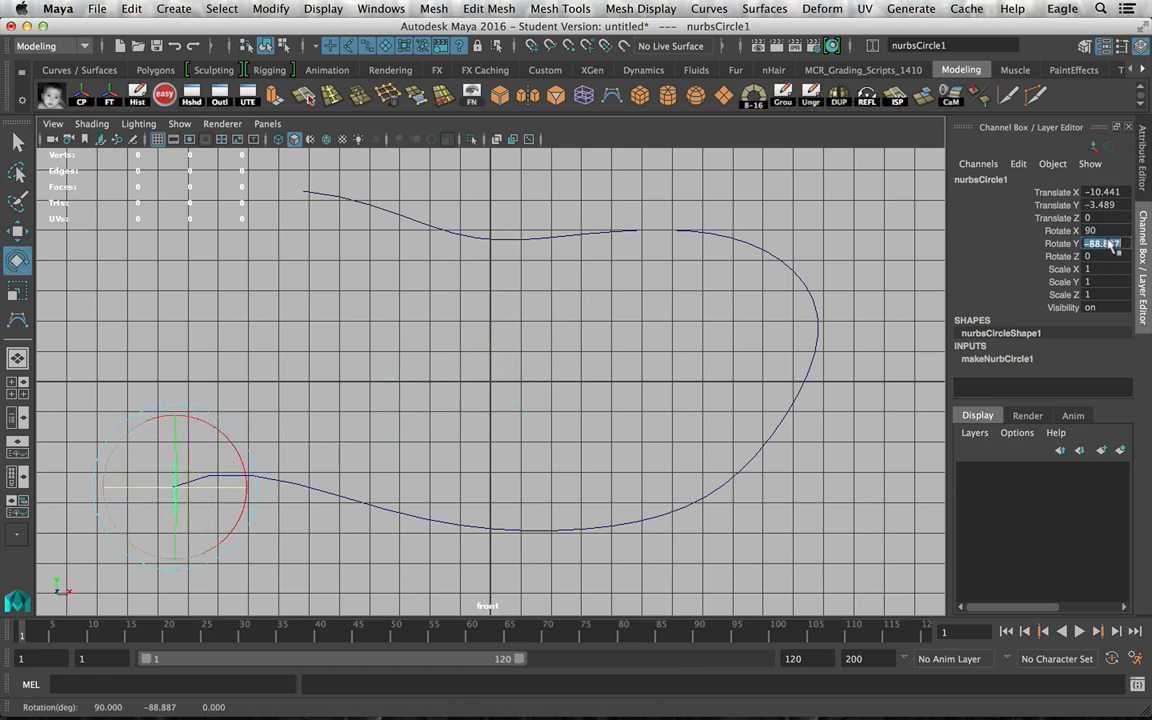
type("90")
key("Return")
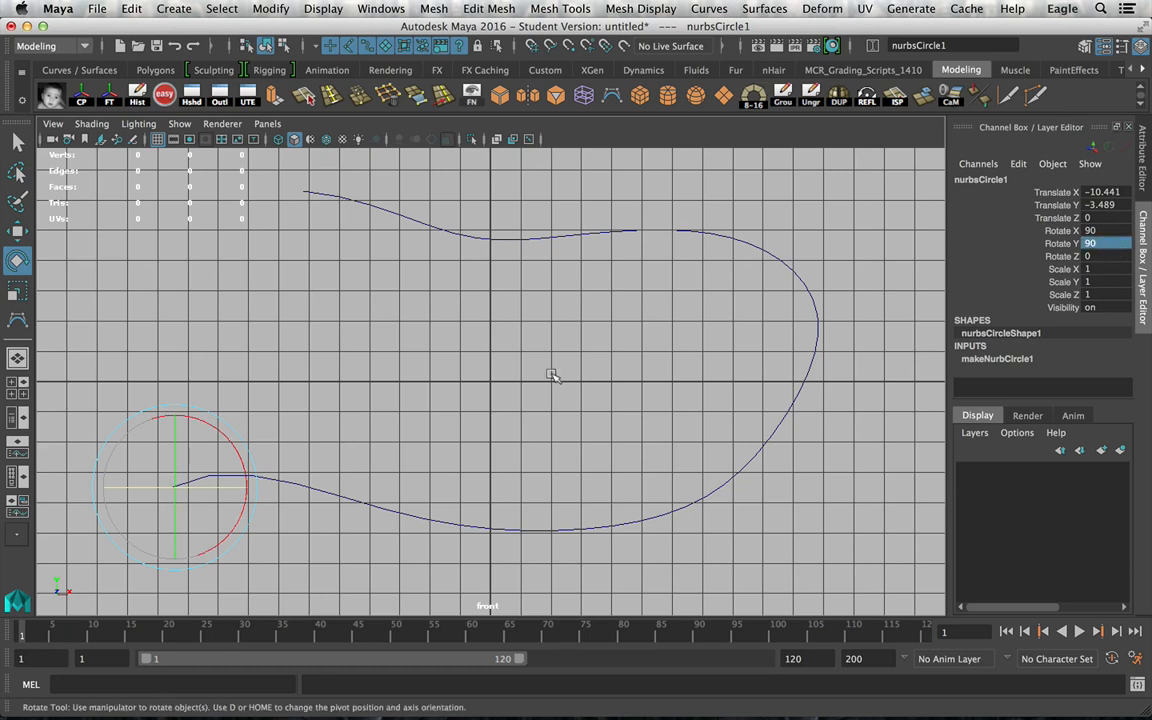
Scale the circle uniformly to about 0.41 and snap its center onto the curve's lower endpoint.
key("f")
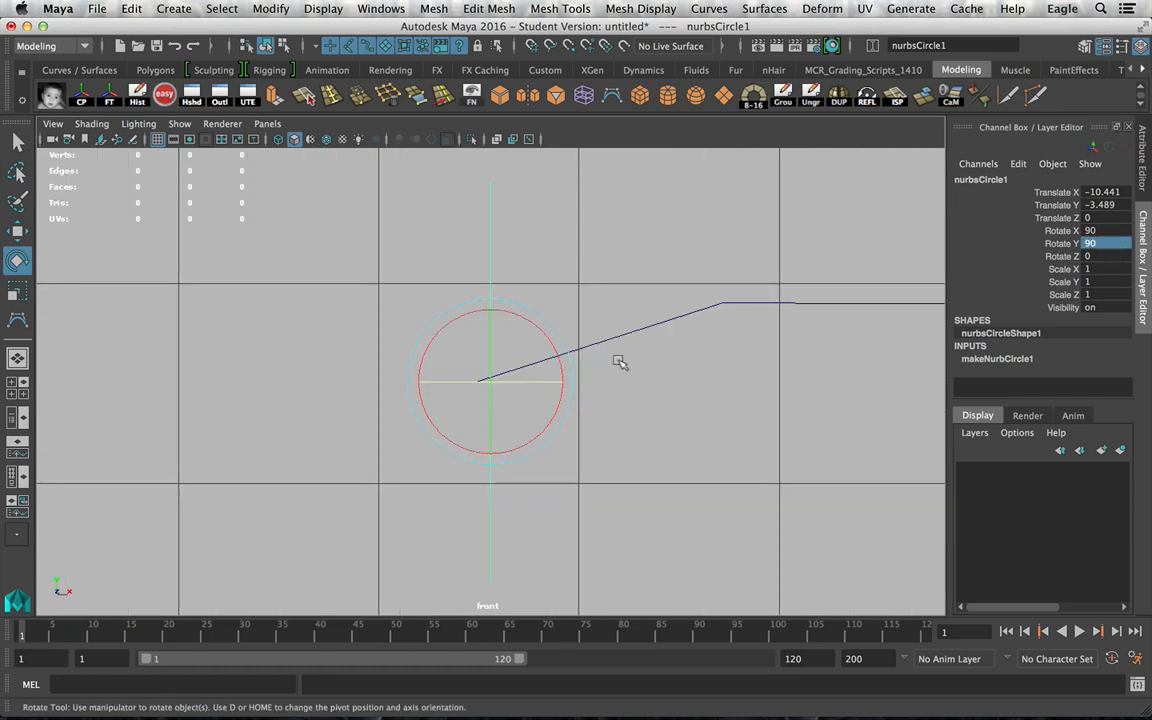
key("r")
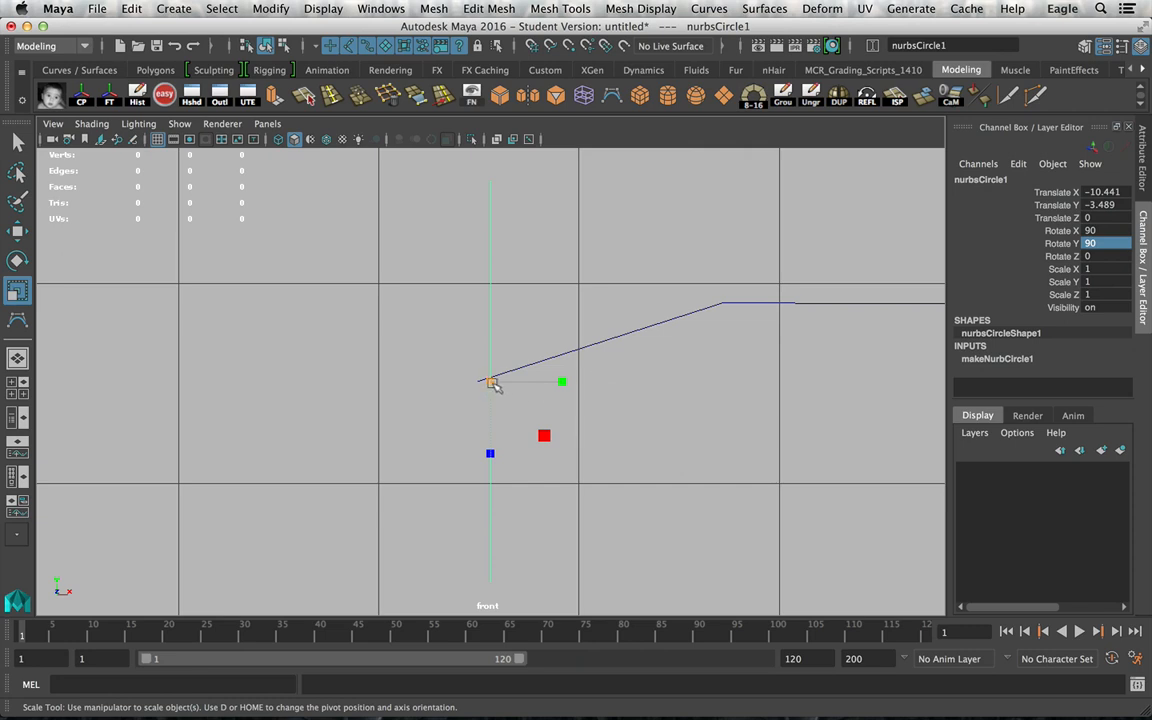
left_click_drag(489, 381, 307, 398)
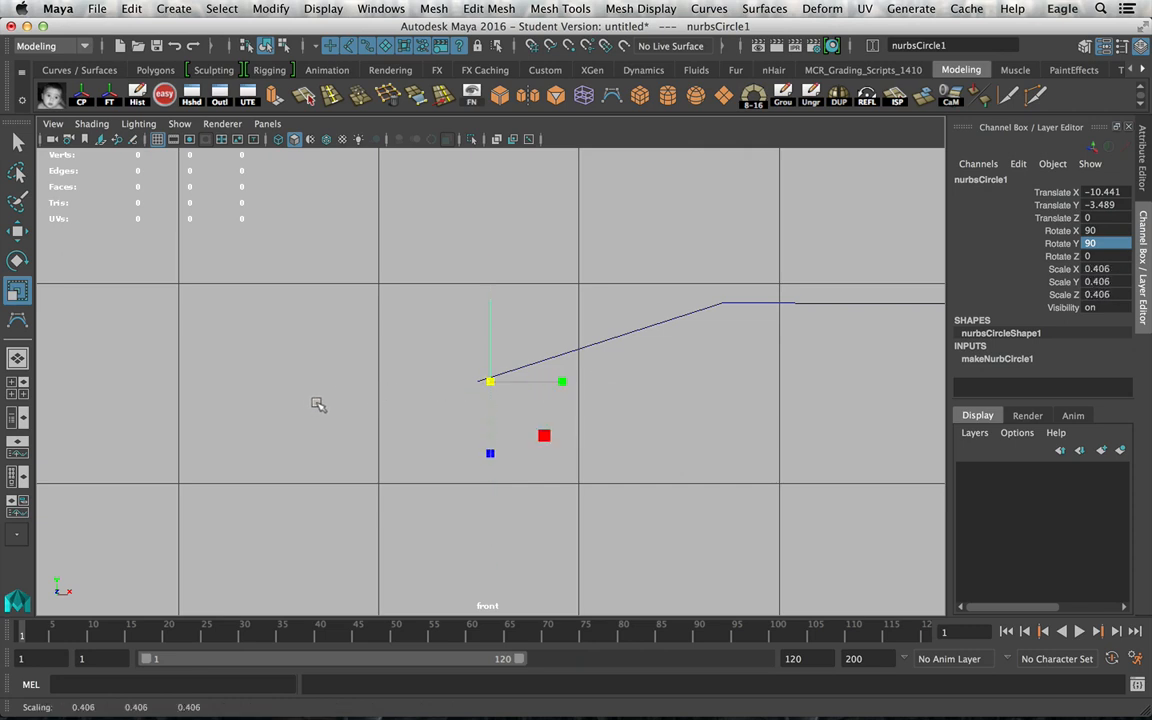
key("w")
key("c")
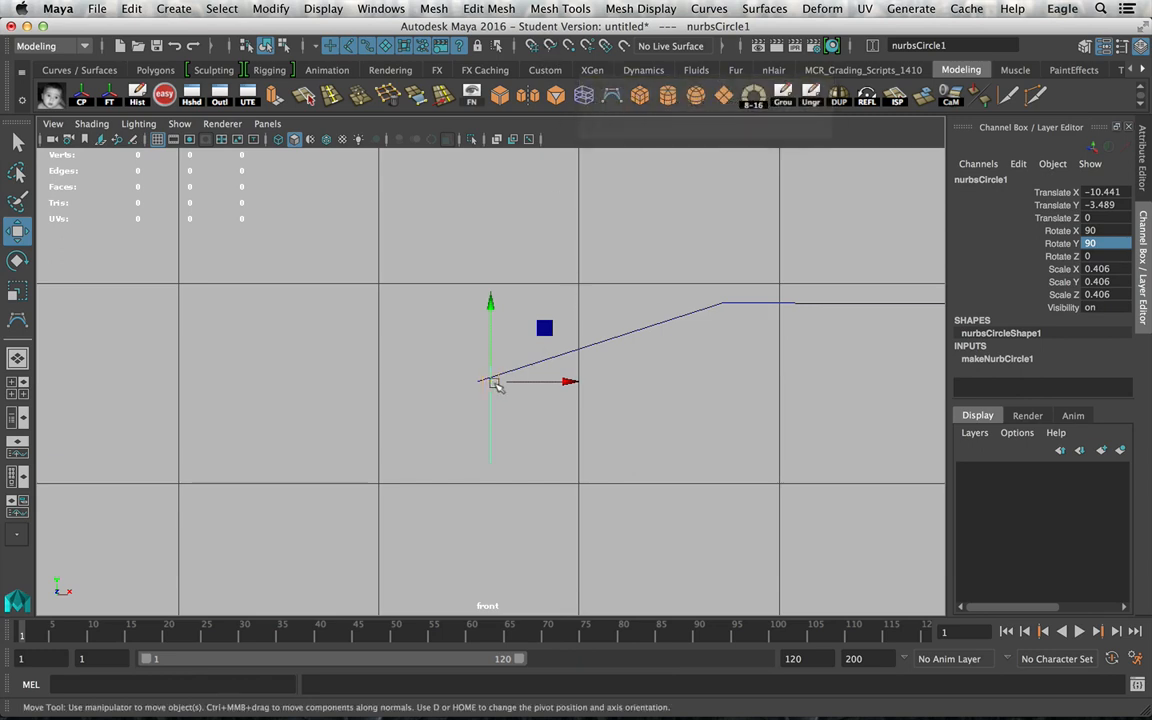
key("c")
left_click_drag(491, 383, 462, 383)
Rotate the circle to about 72.8 degrees in X so it stands perpendicular to the curve's start.
key("e")
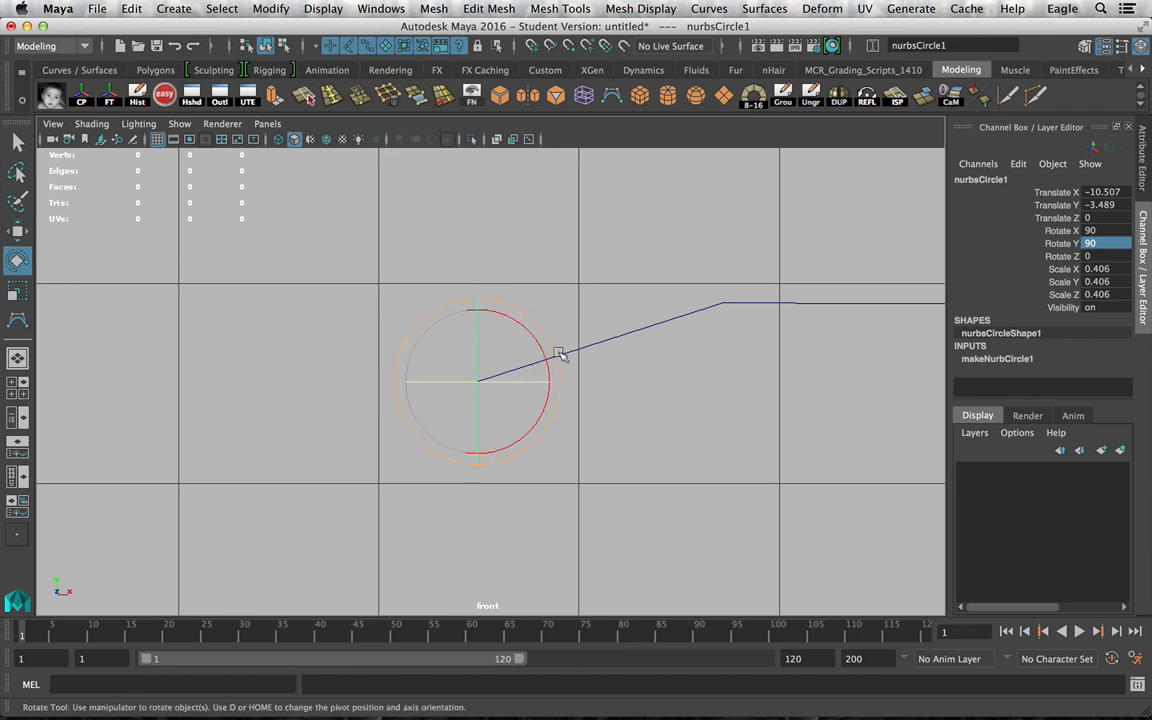
left_click_drag(528, 335, 511, 323)
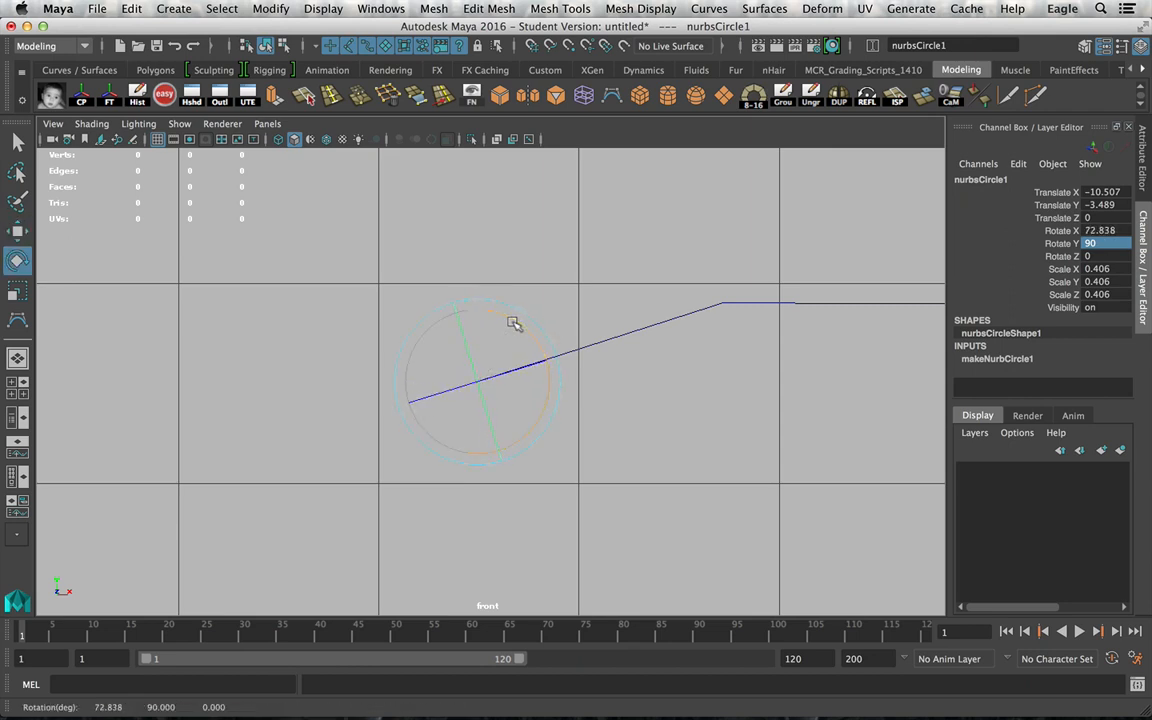
left_click(643, 416)
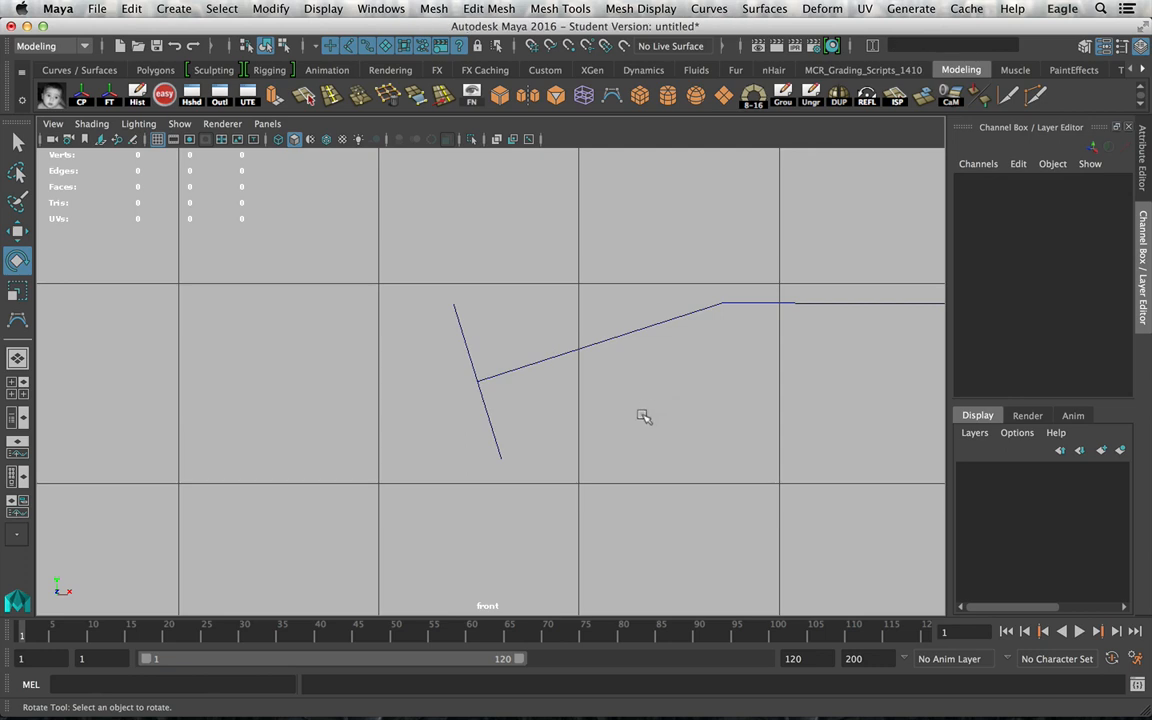
Select the profile circle followed by the path curve in the perspective view.
left_click(17, 358)
left_click_drag(579, 386, 565, 433, "alt")
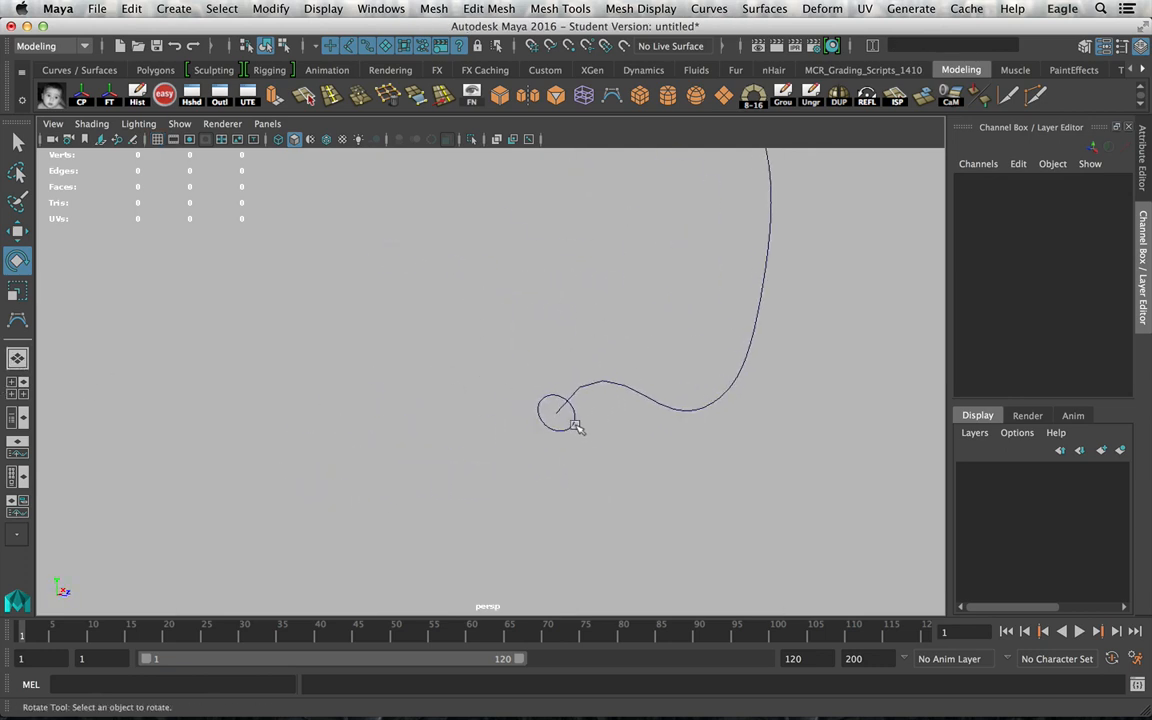
left_click(575, 425)
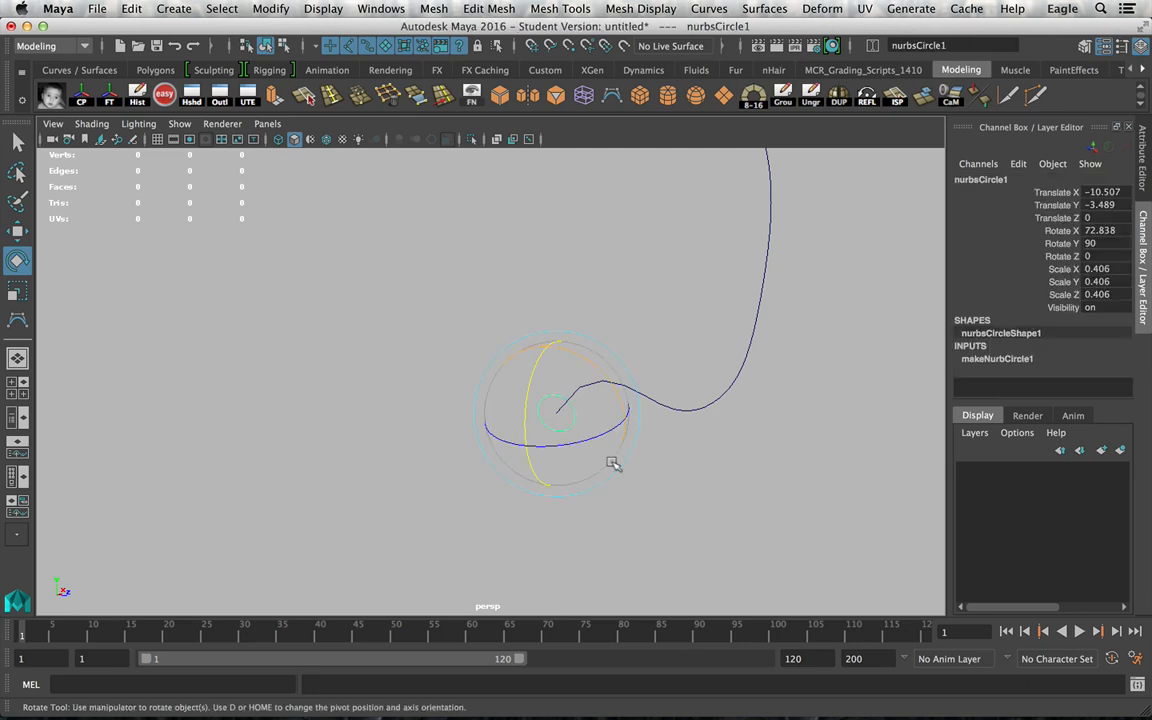
left_click(700, 402, "shift")
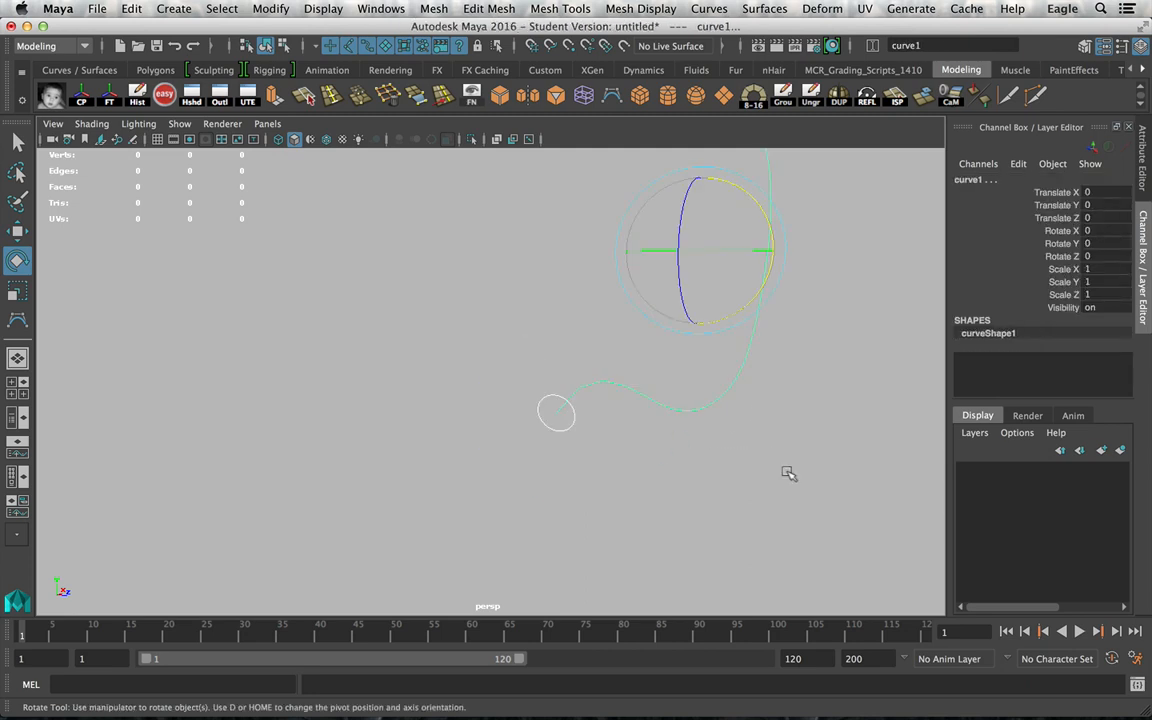
key("q")
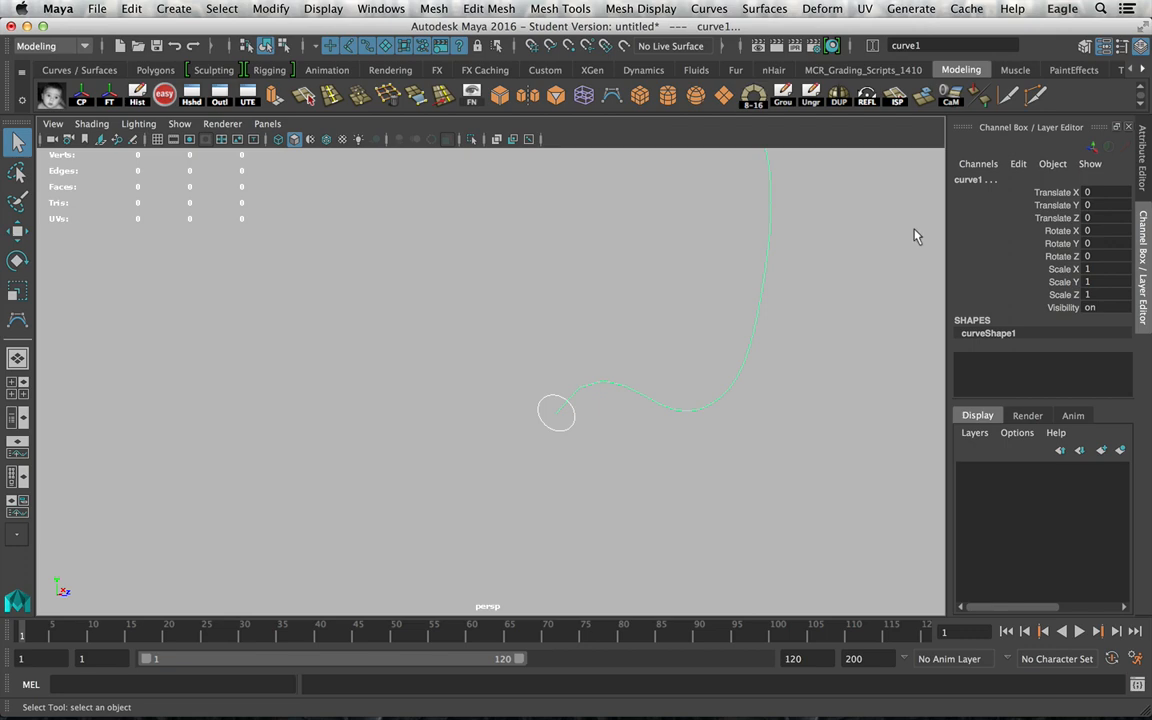
Extrude the circle along the curve as a Tube with At path position, Component pivot, Profile normal orientation and Polygons output.
left_click(764, 8)
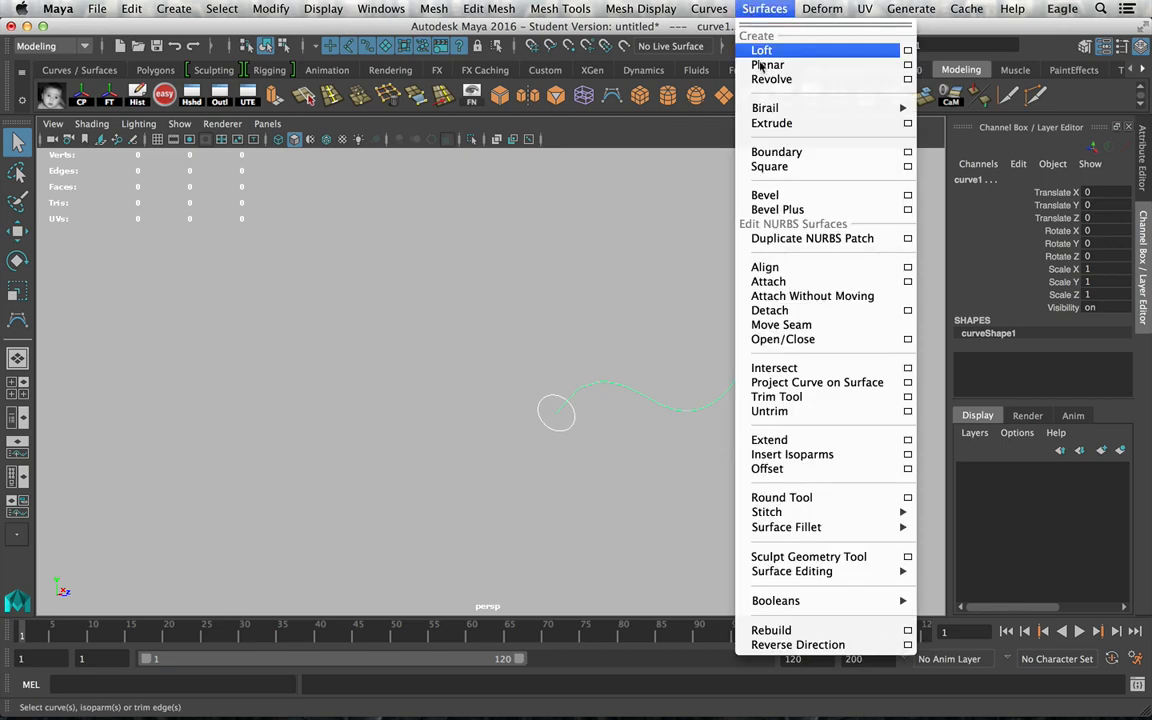
left_click(907, 123)
left_click_drag(773, 34, 425, 28)
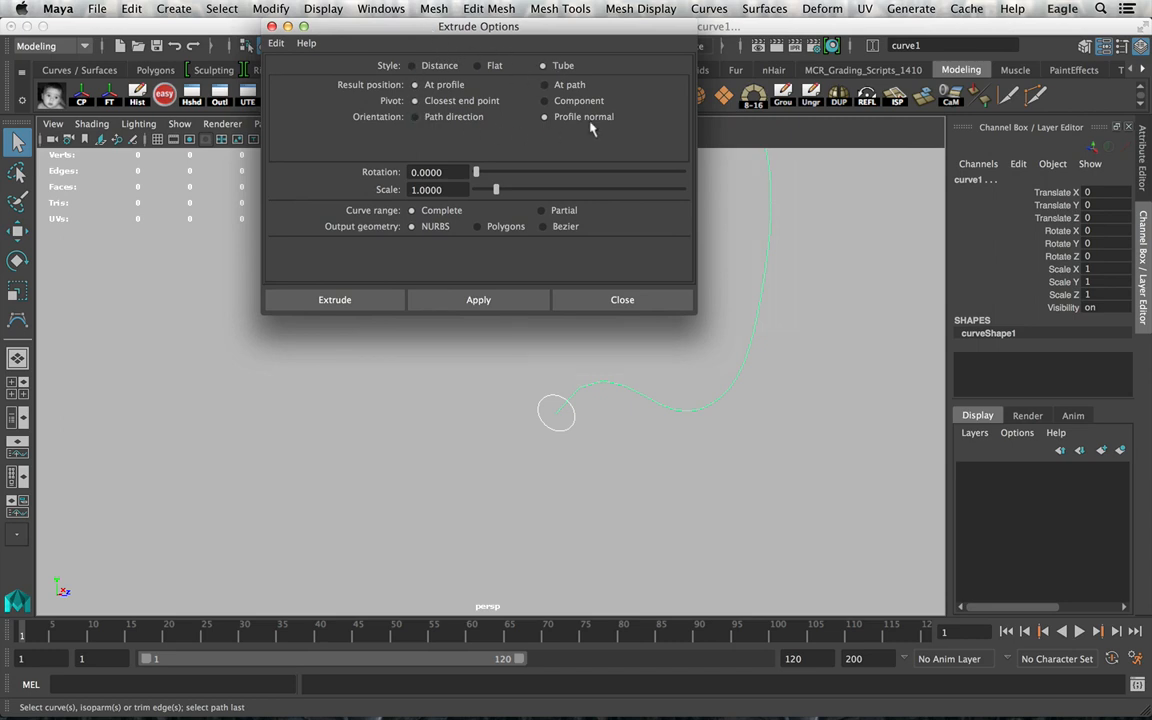
left_click(545, 86)
left_click(545, 101)
left_click(478, 226)
scroll(598, 219, "down", 3)
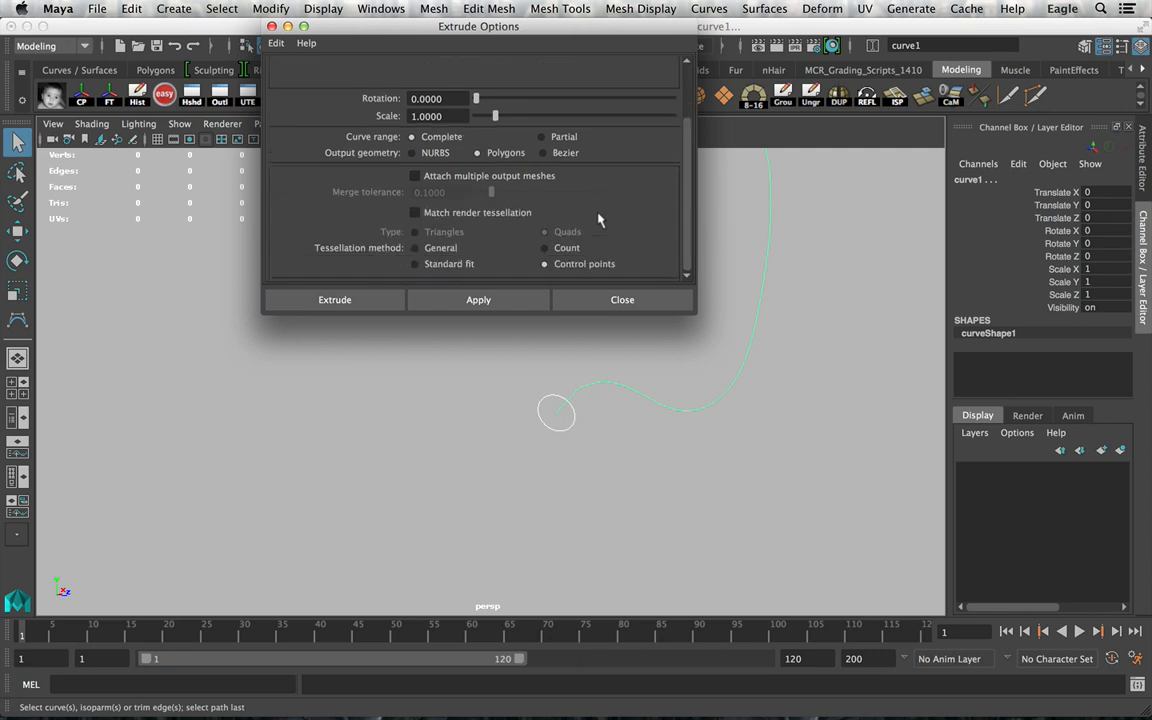
left_click(340, 300)
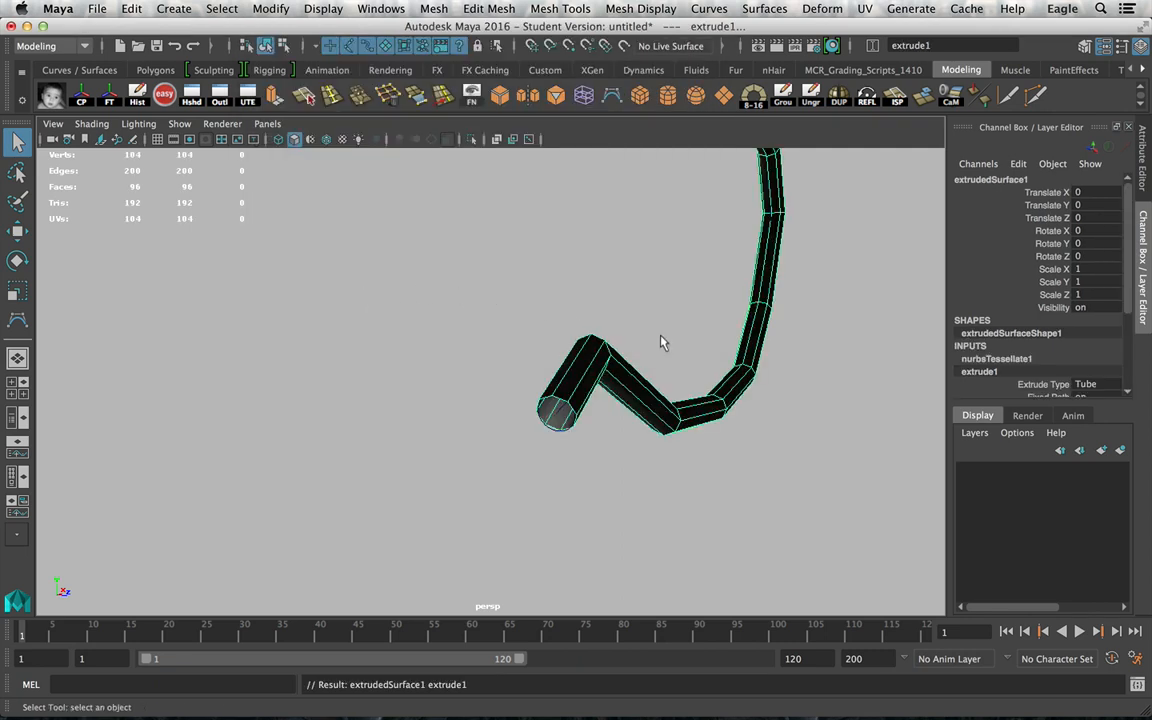
Reverse the face normals of the extruded tube and clear the selection.
left_click_drag(660, 342, 415, 383, "alt")
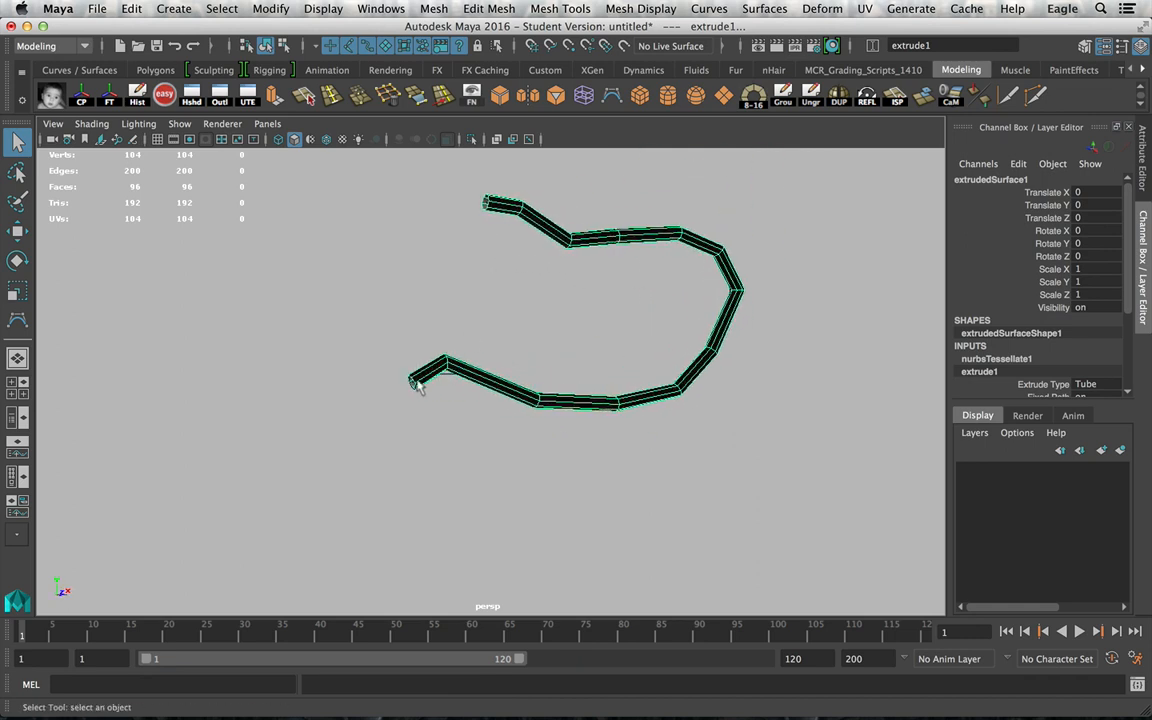
right_click_drag(413, 384, 598, 434, "alt")
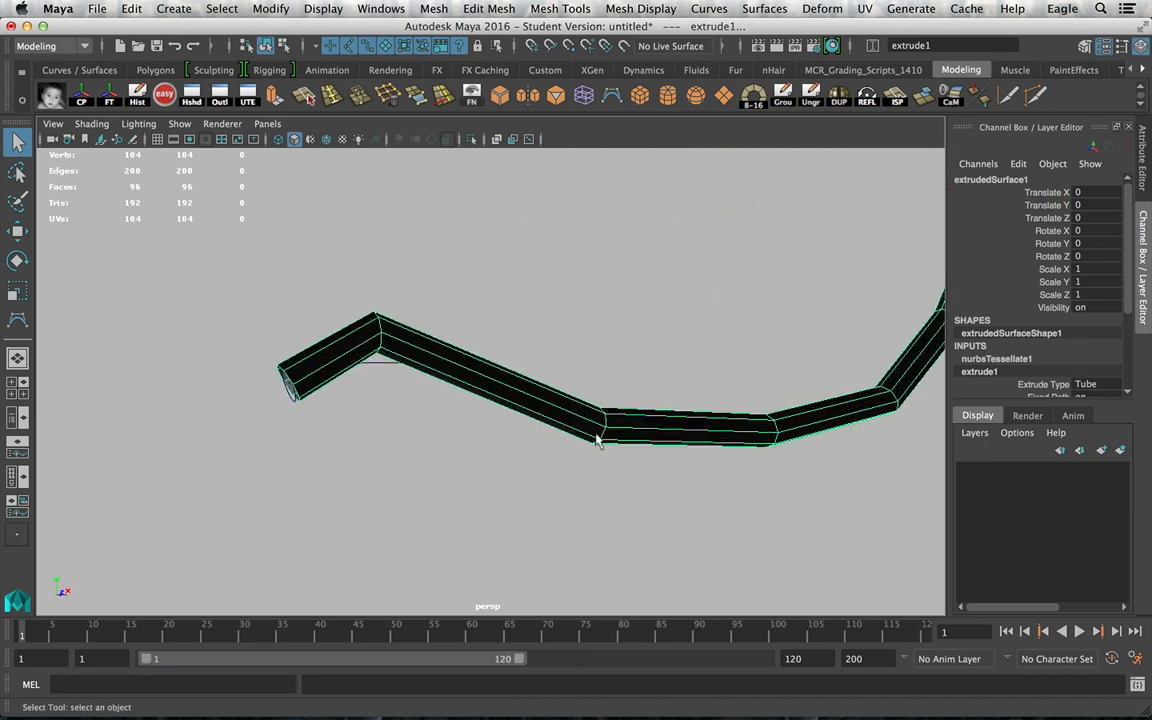
left_click_drag(598, 434, 545, 393, "alt")
left_click_drag(828, 319, 665, 412, "alt")
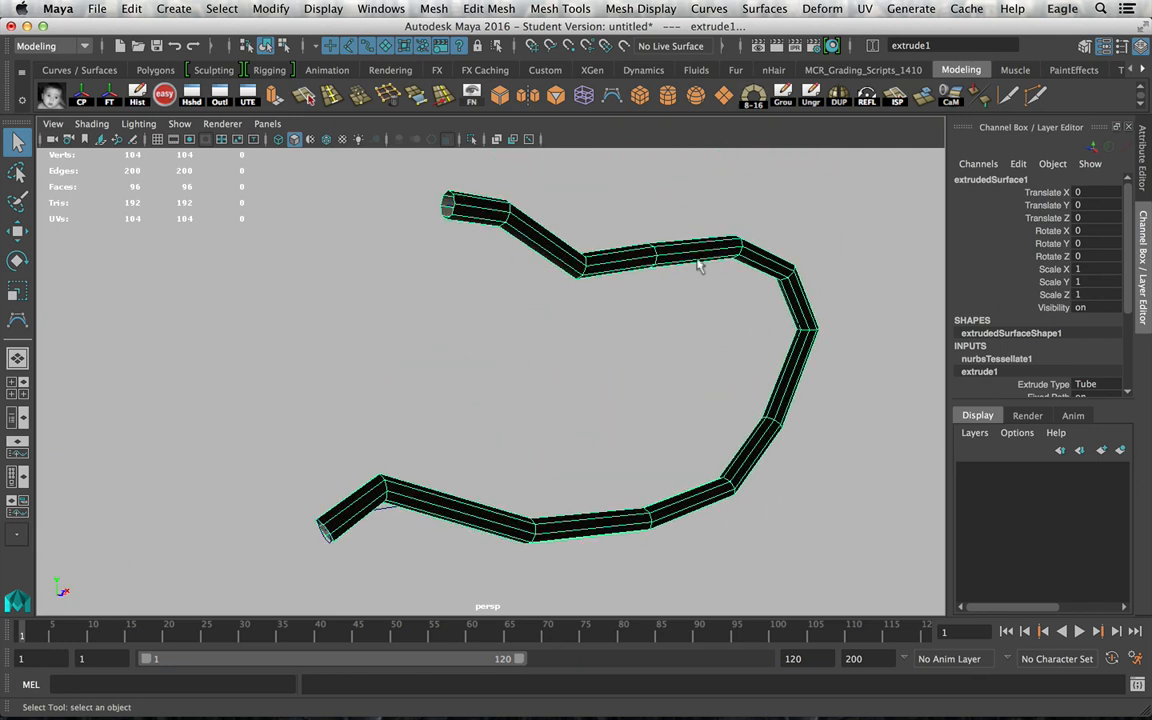
left_click(880, 90)
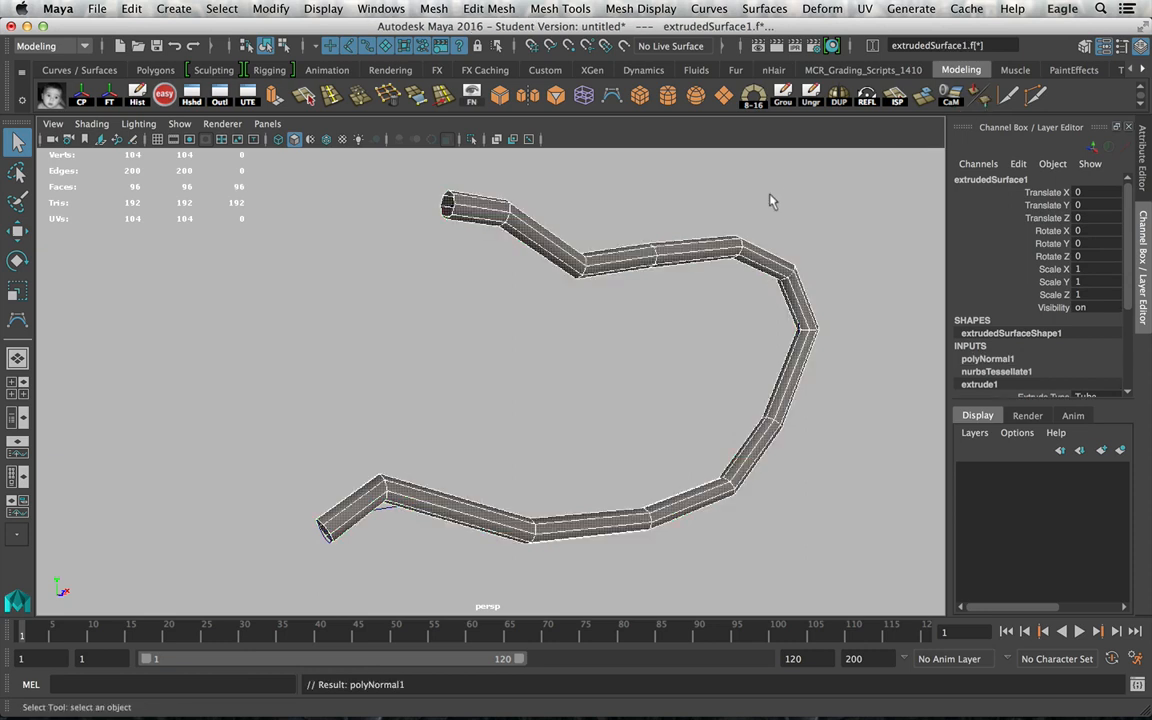
left_click(708, 196)
left_click_drag(607, 243, 640, 238, "alt")
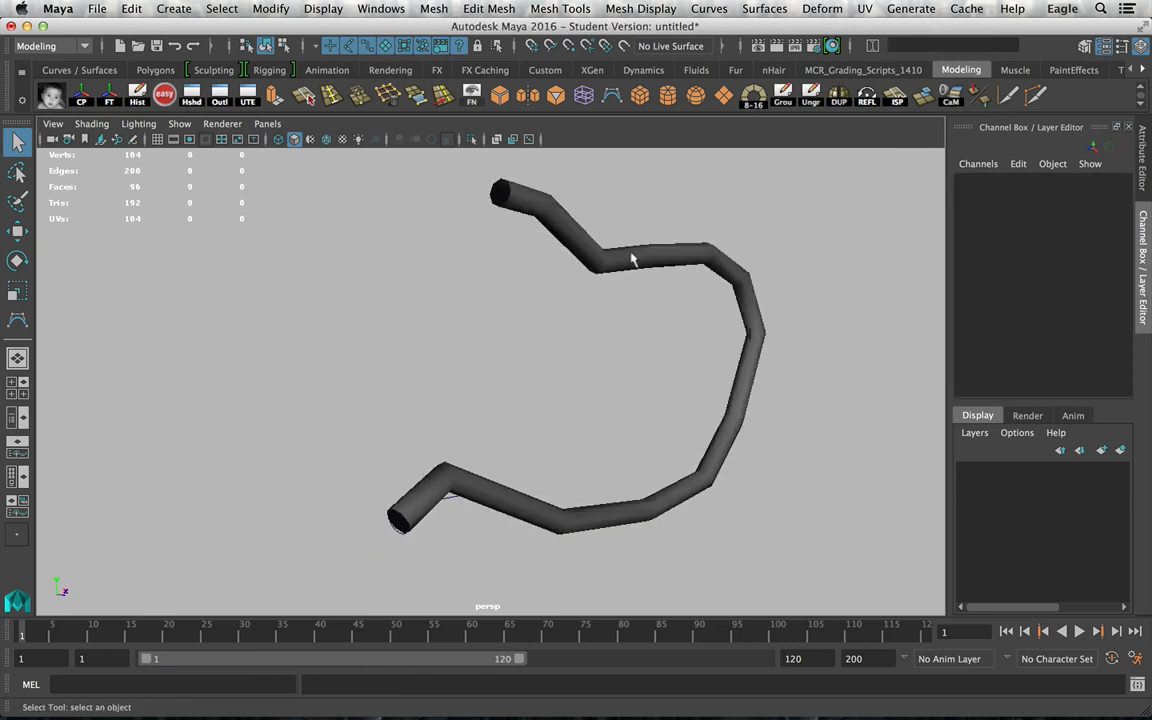
Display the extruded tube in smooth mesh preview.
left_click(633, 258)
key("3")
left_click(815, 250)
Select the profile circle at the tube's lower end and scale it uniformly to about 1.395 to thicken the tube.
scroll(655, 305, "down", 5)
left_click_drag(654, 306, 496, 262, "alt")
right_click_drag(493, 257, 622, 345, "alt")
left_click_drag(622, 345, 579, 342, "alt")
right_click_drag(579, 342, 725, 438, "alt")
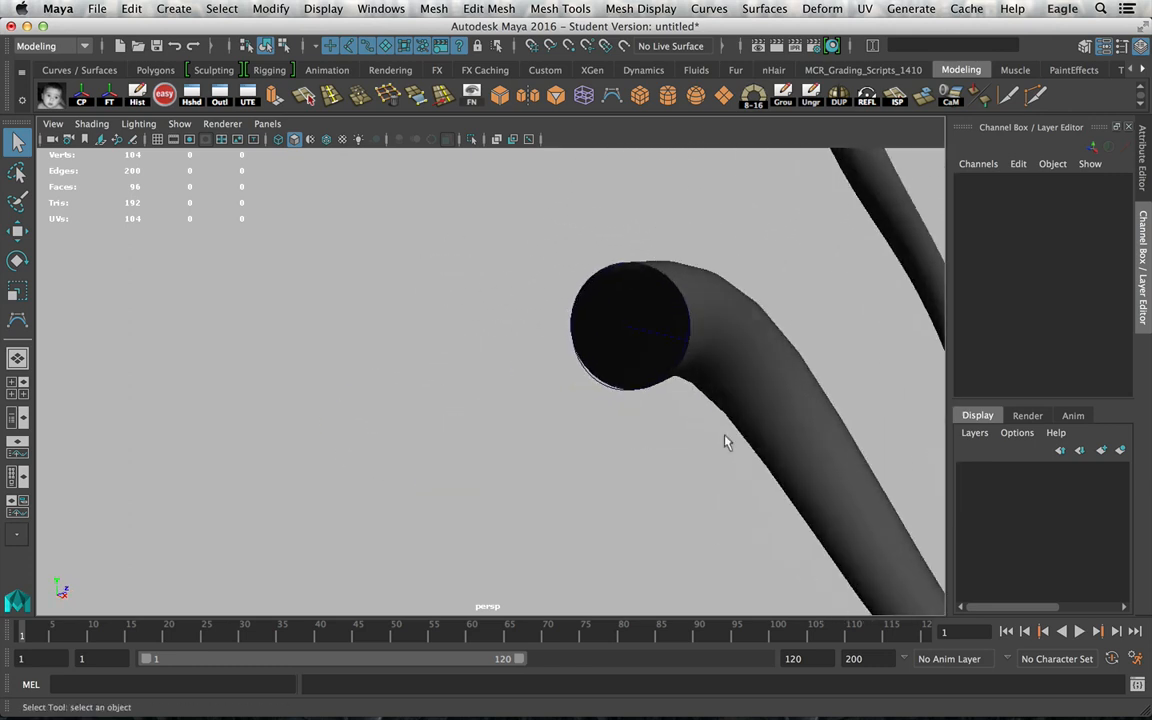
left_click_drag(725, 438, 676, 357, "alt")
right_click_drag(676, 357, 527, 504, "alt")
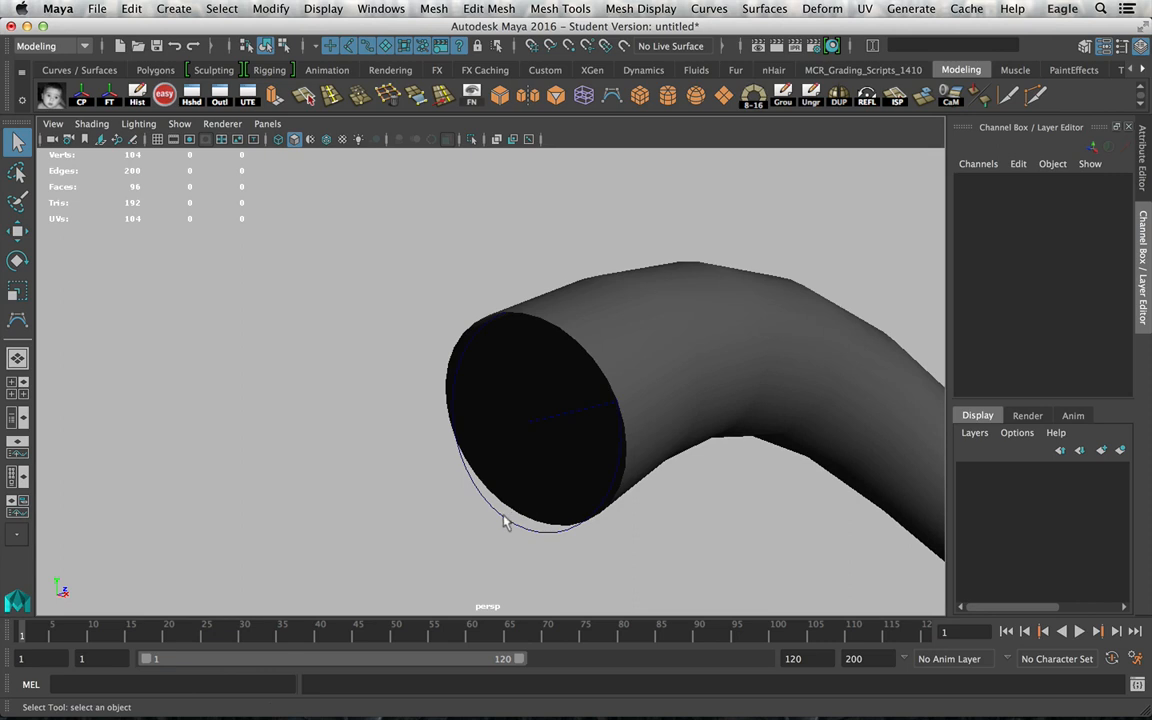
left_click(502, 514)
right_click_drag(705, 514, 519, 391, "alt")
left_click_drag(519, 391, 584, 400, "alt")
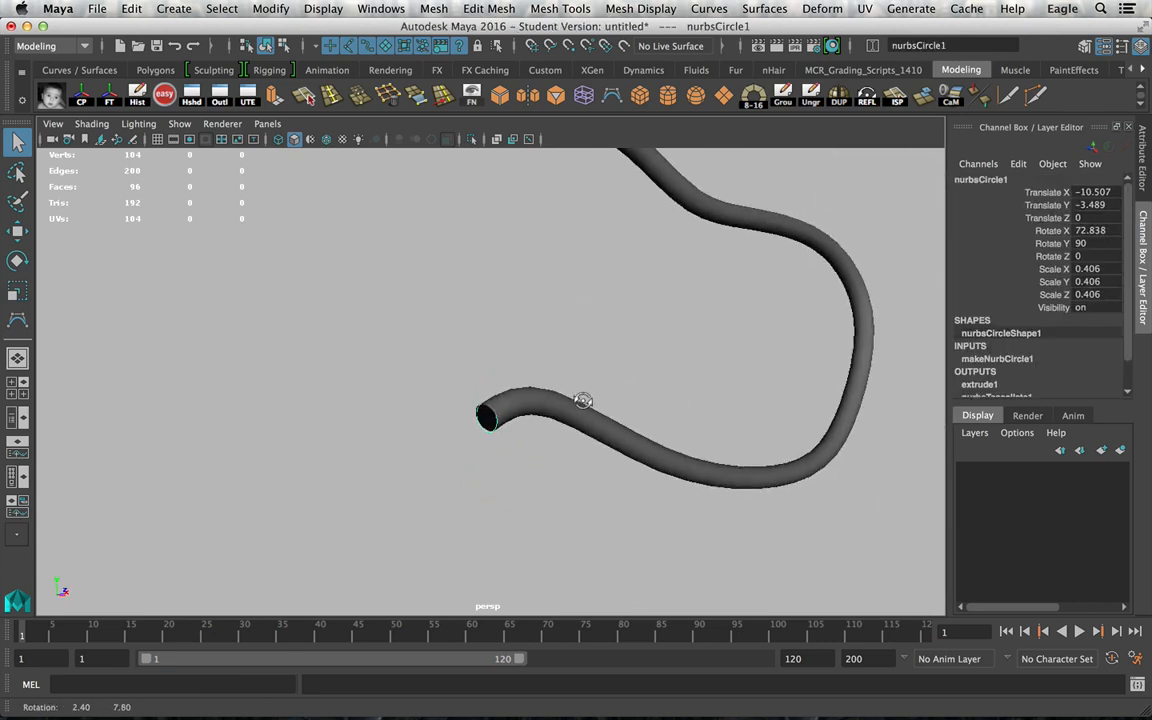
right_click_drag(584, 400, 579, 389, "alt")
middle_click_drag(579, 397, 575, 430, "alt")
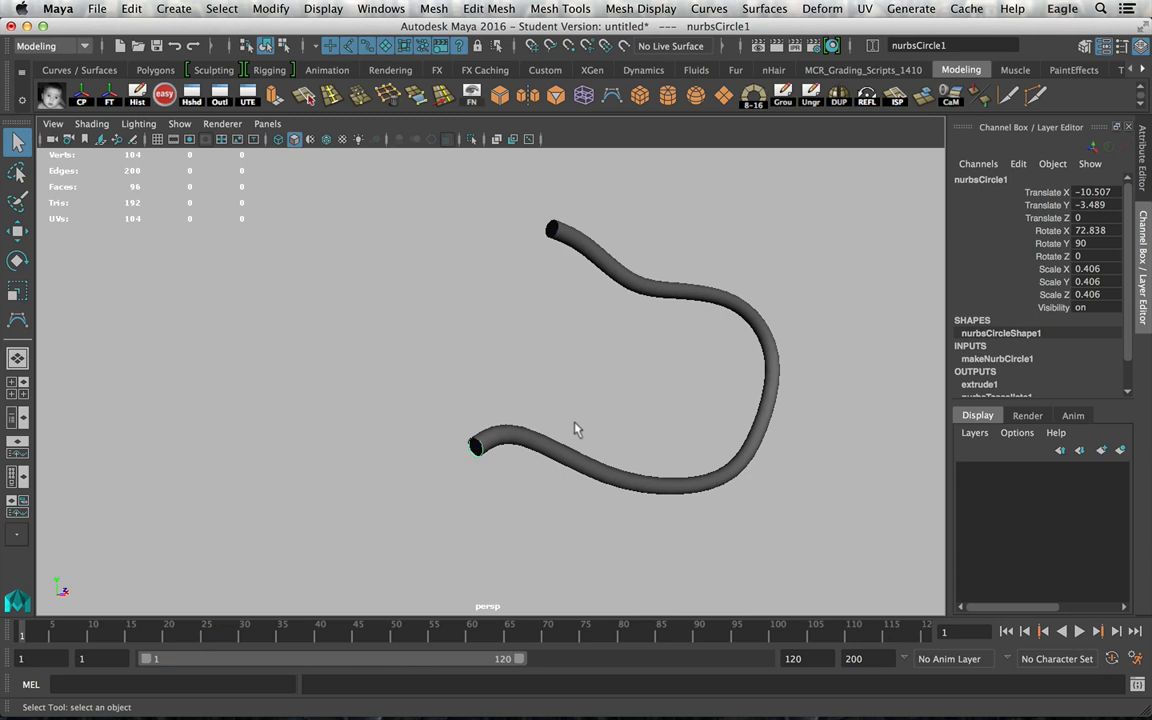
key("r")
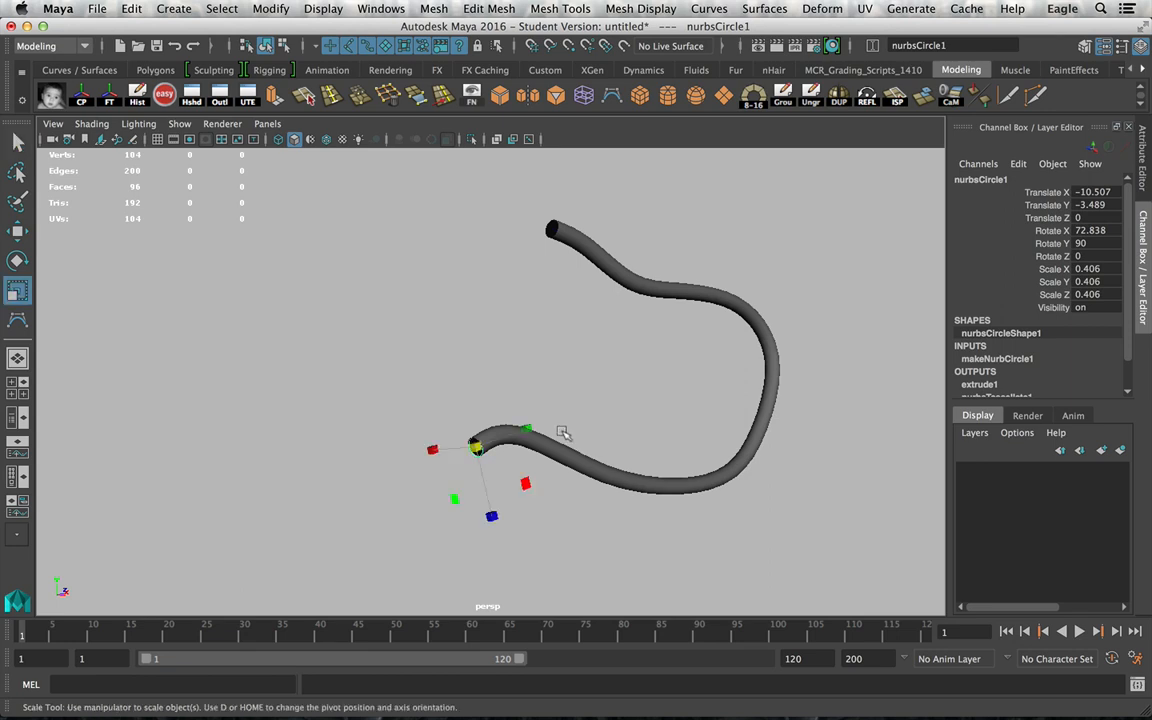
left_click_drag(476, 446, 514, 470)
Scale alternate control vertices of the profile circle inward to about 0.173 to give the tube a four-pointed star section.
right_click_drag(411, 342, 571, 411, "alt")
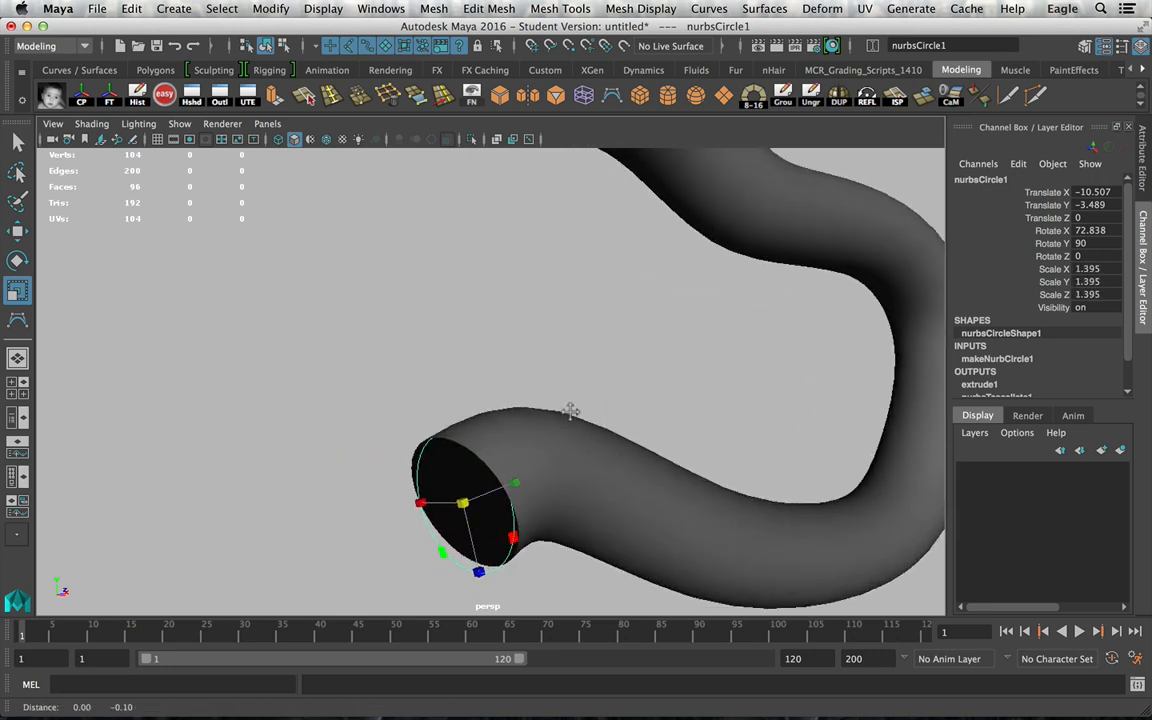
middle_click_drag(571, 411, 610, 250, "alt")
right_click_drag(610, 250, 437, 314, "alt")
left_click_drag(437, 314, 541, 399, "alt")
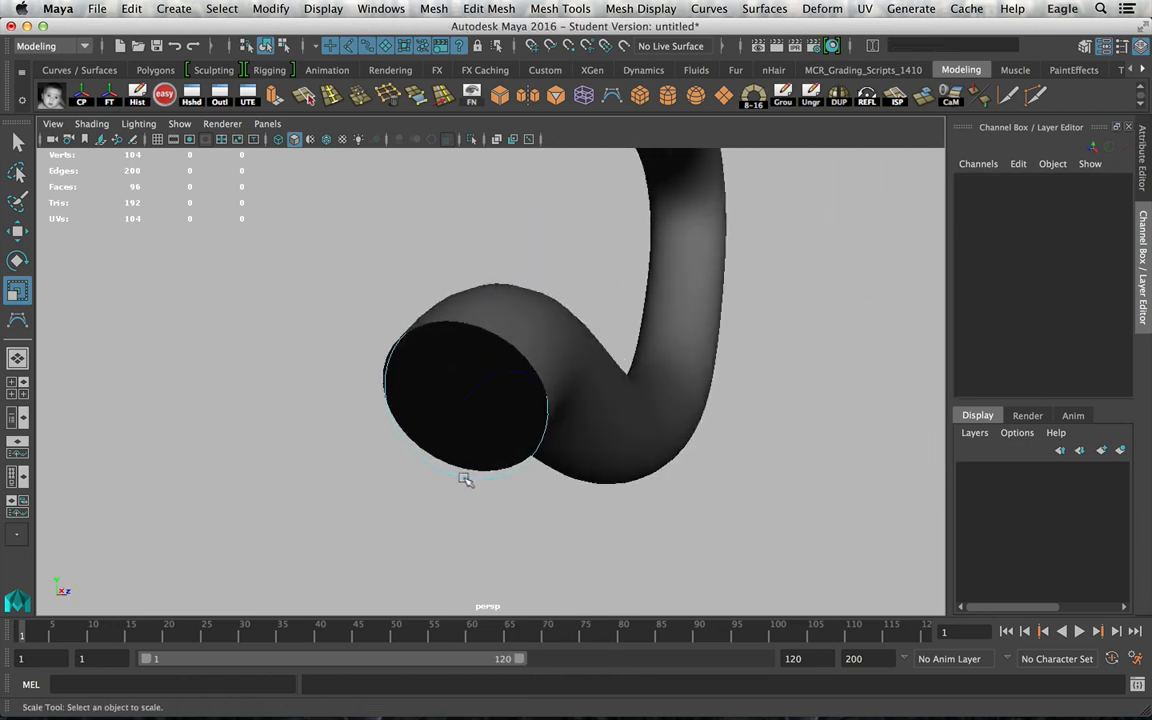
left_click(466, 478)
left_click_drag(466, 478, 683, 470, "alt")
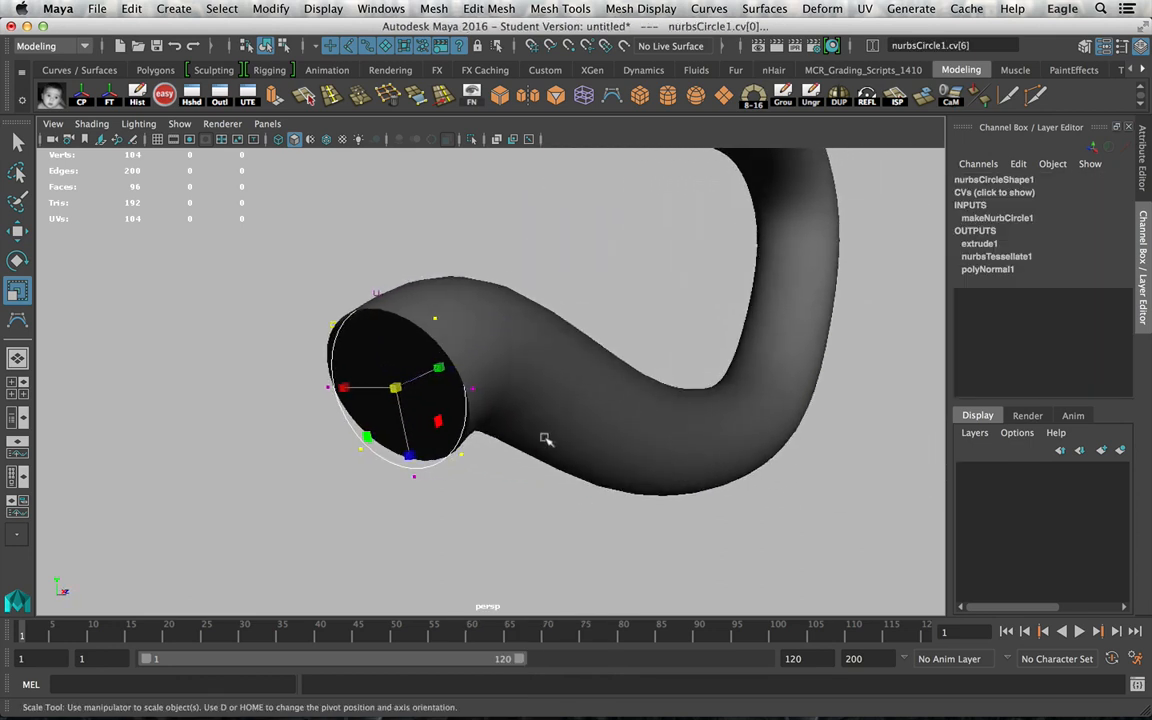
left_click_drag(405, 401, 506, 316)
scroll(493, 403, "down", 6)
scroll(638, 396, "up", 5)
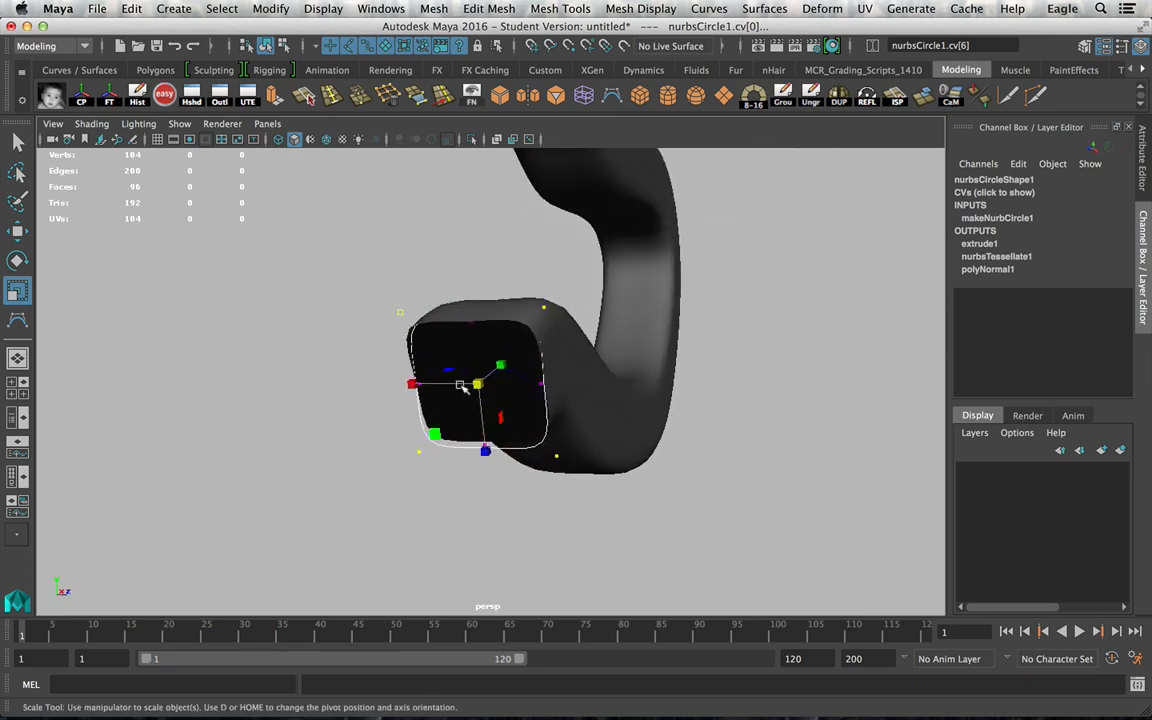
left_click_drag(461, 388, 386, 395)
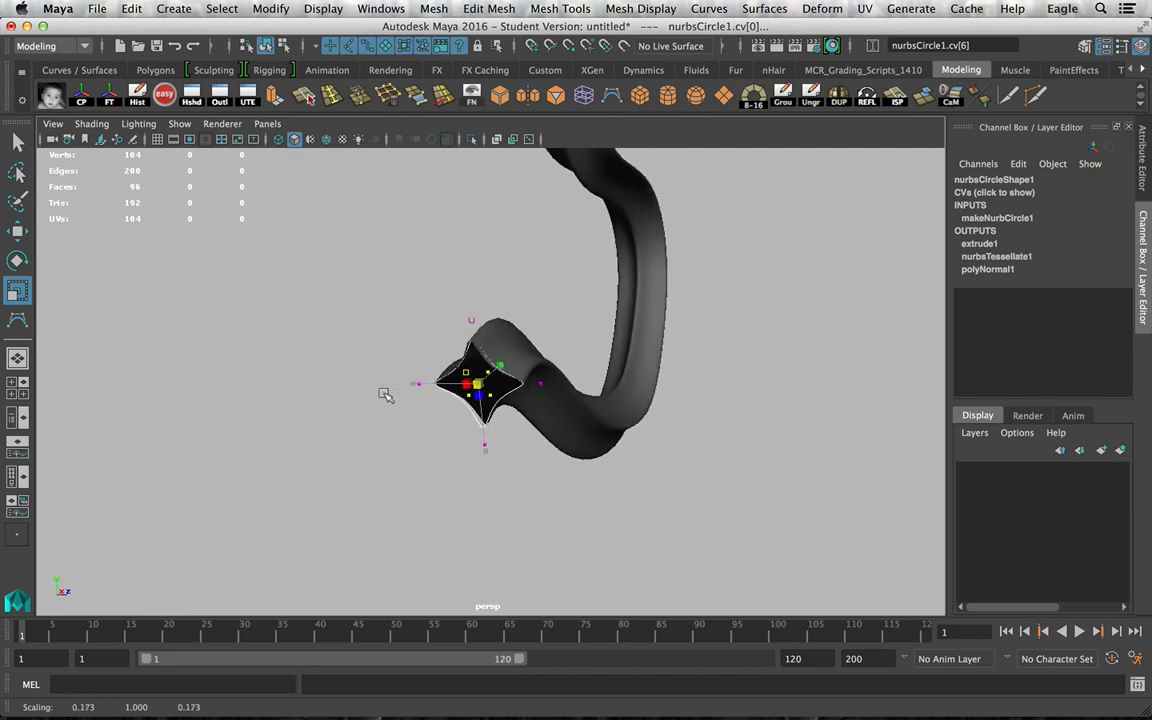
left_click(797, 329)
left_click_drag(797, 329, 715, 337, "alt")
Taper the tube to a point with an extrude Scale of 0, and enlarge its far end by changing Scale to 1.2.
left_click(620, 258)
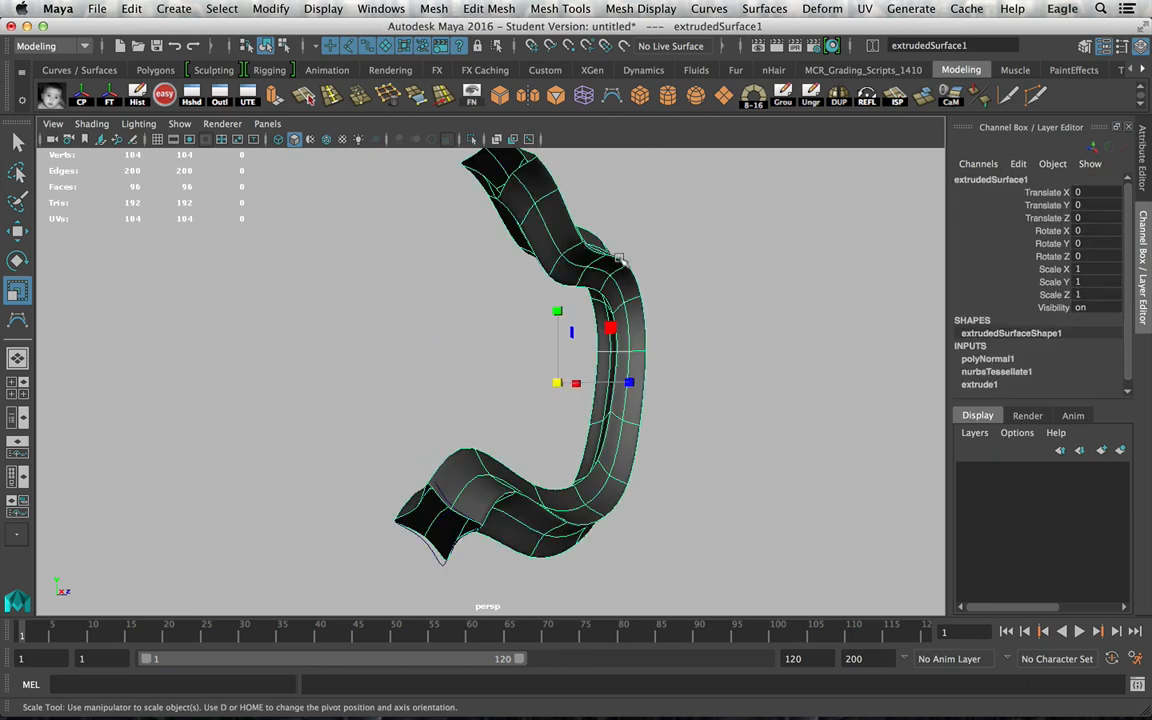
left_click_drag(728, 293, 773, 330, "alt")
left_click(980, 385)
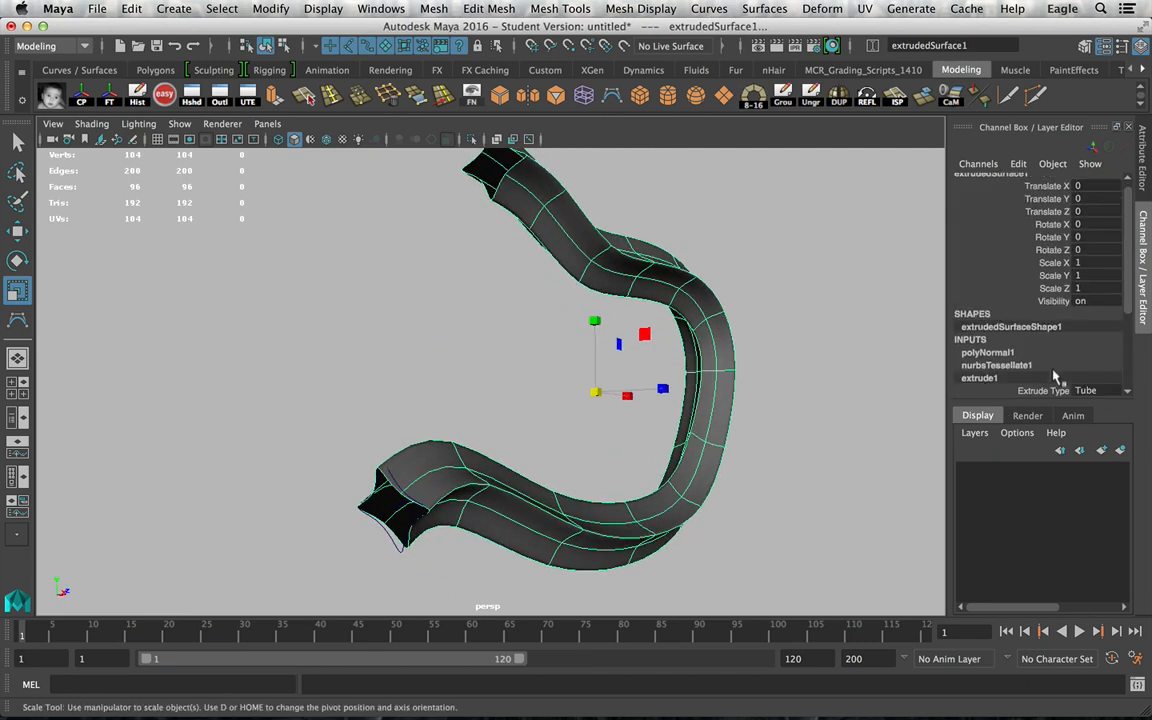
scroll(1080, 365, "down", 3)
left_click(1058, 377)
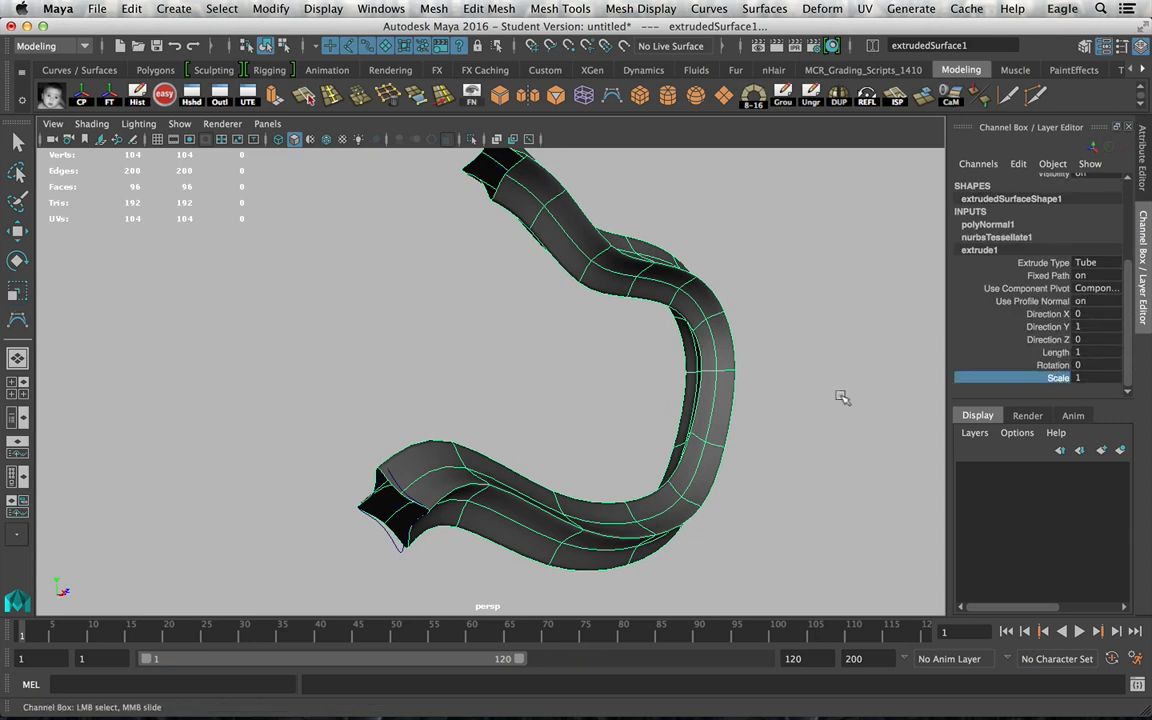
middle_click_drag(838, 396, 773, 349)
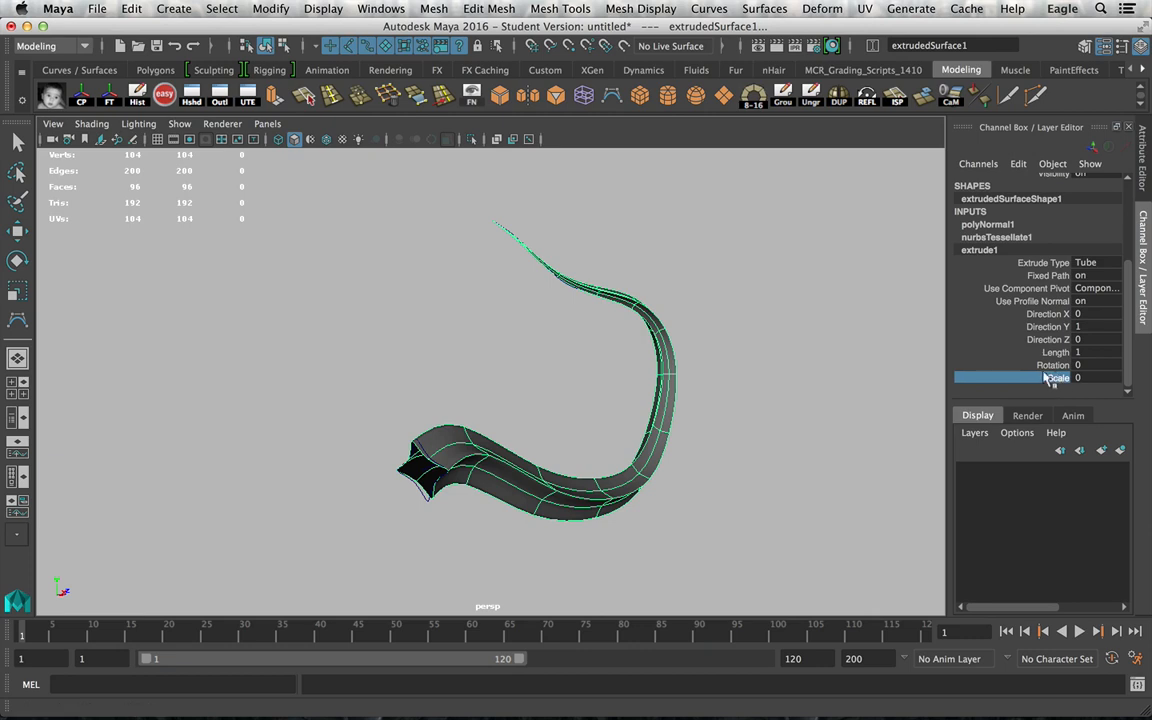
middle_click_drag(905, 373, 823, 357)
Twist the tube with an extrude Rotation of 360, and raise the Rotation to a far higher value for a ribbed hose.
left_click(1078, 366)
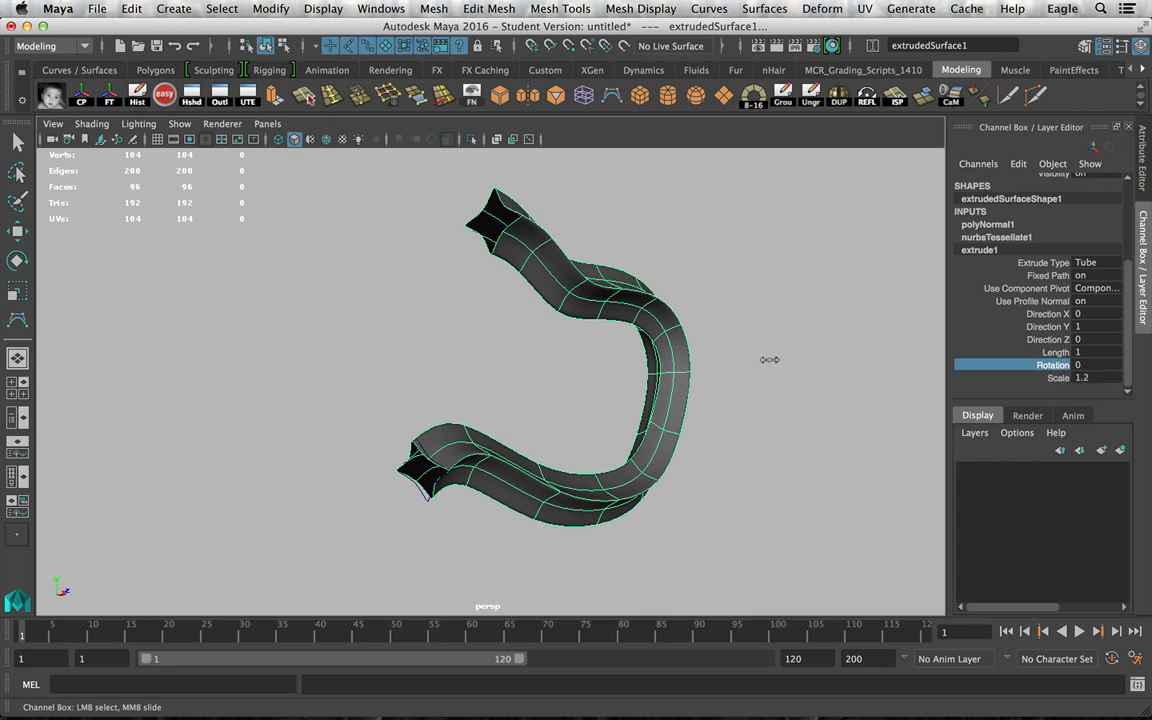
middle_click_drag(697, 359, 1137, 364)
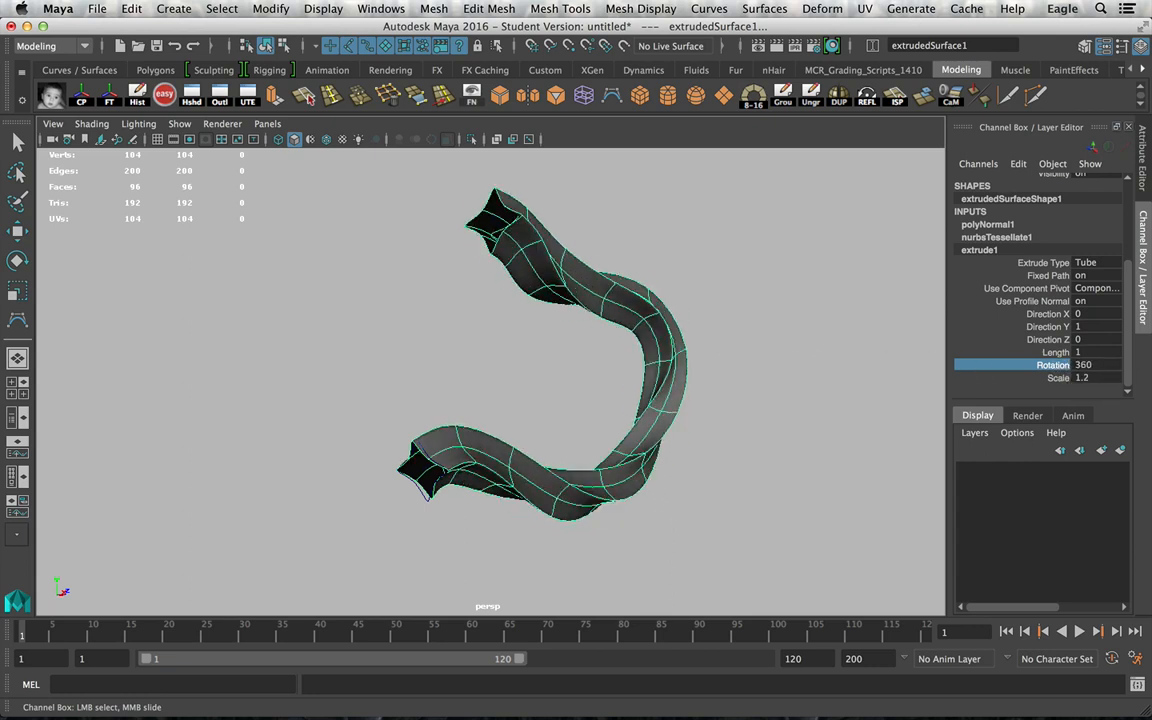
double_click(1084, 365)
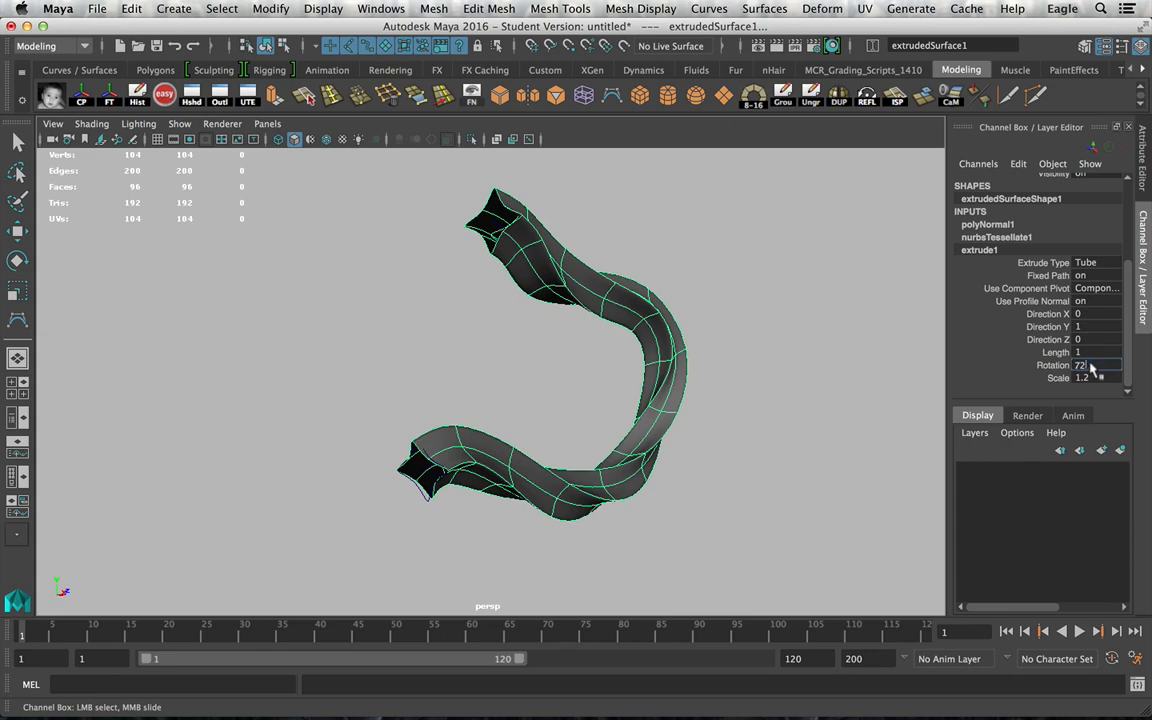
key("Return")
left_click(795, 337)
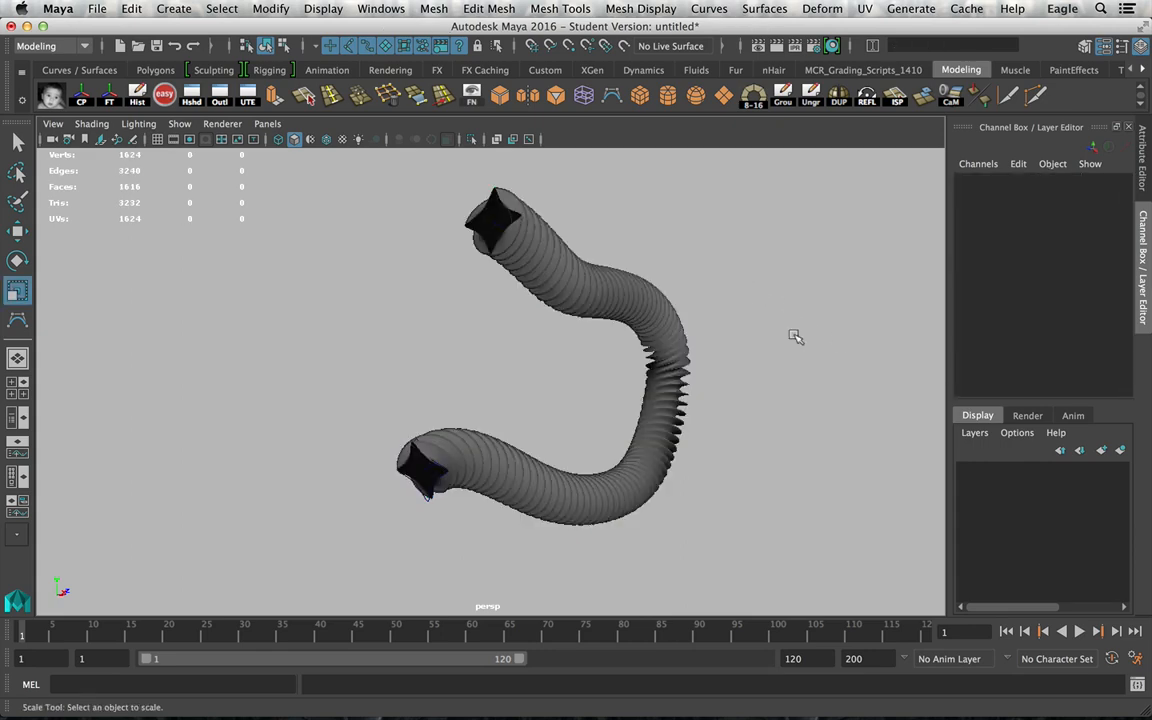
Select the ribbed tube together with its profile and path curves and delete them all.
left_click_drag(795, 340, 658, 363, "alt")
right_click_drag(658, 363, 657, 325, "alt")
left_click(594, 290)
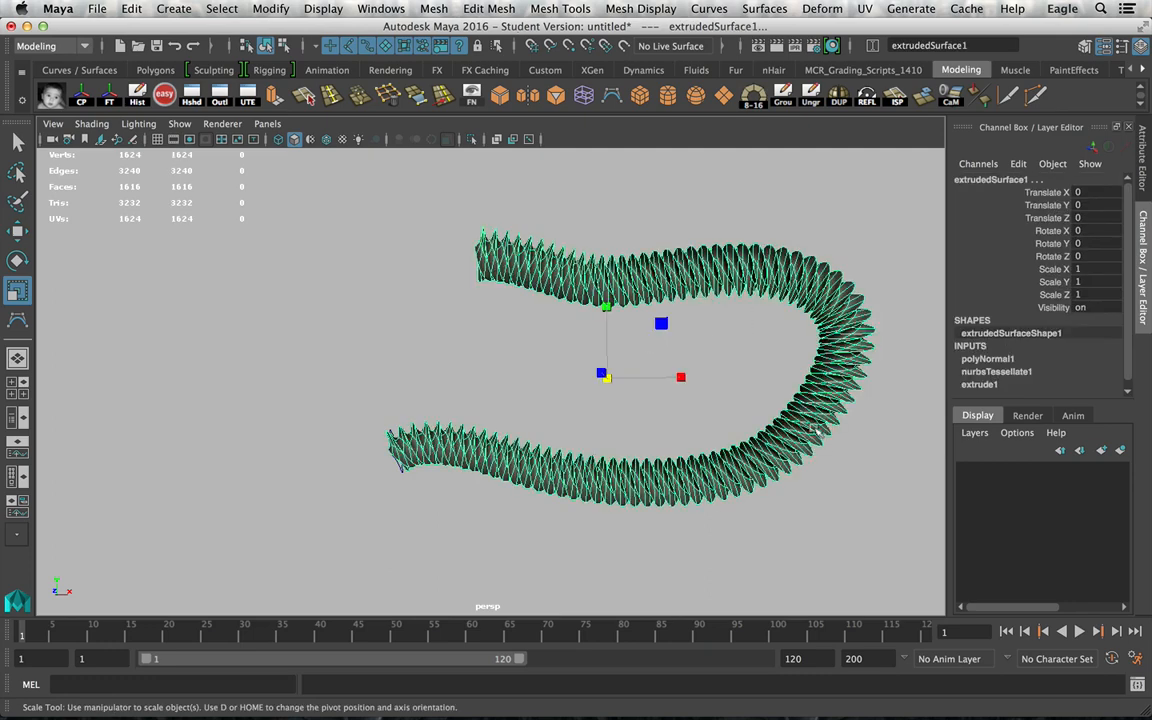
right_click_drag(764, 404, 722, 375, "alt")
left_click_drag(722, 375, 794, 373, "alt")
left_click(808, 464)
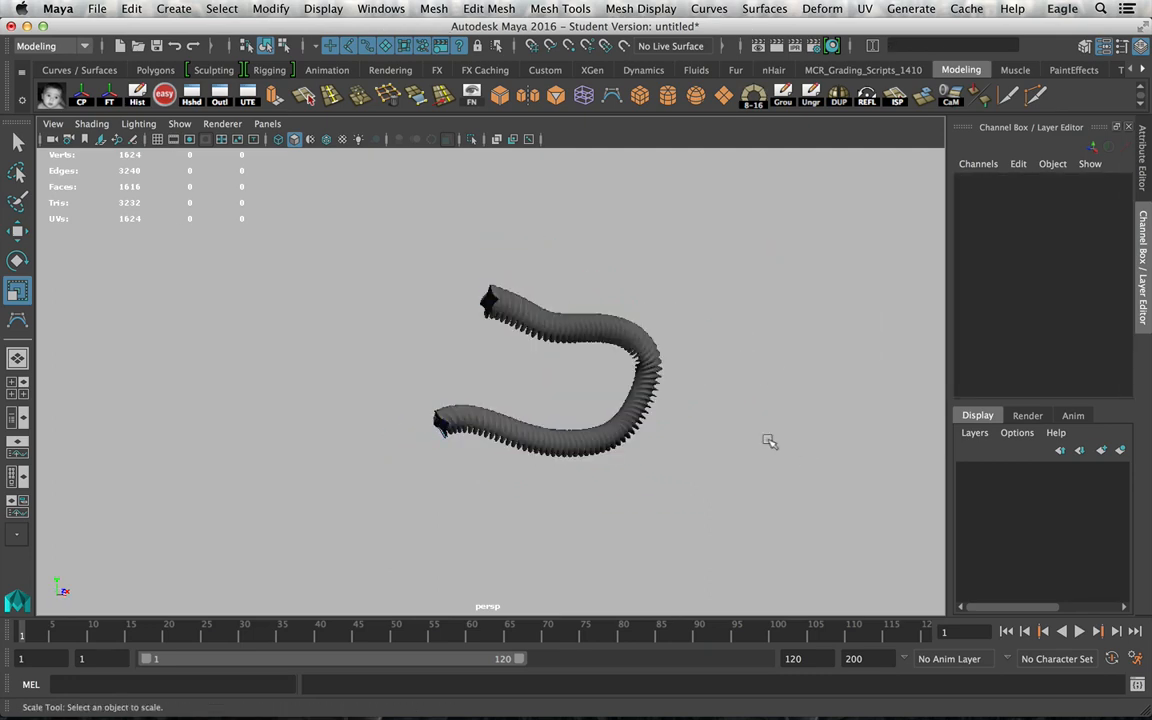
key("f")
left_click_drag(292, 193, 807, 528)
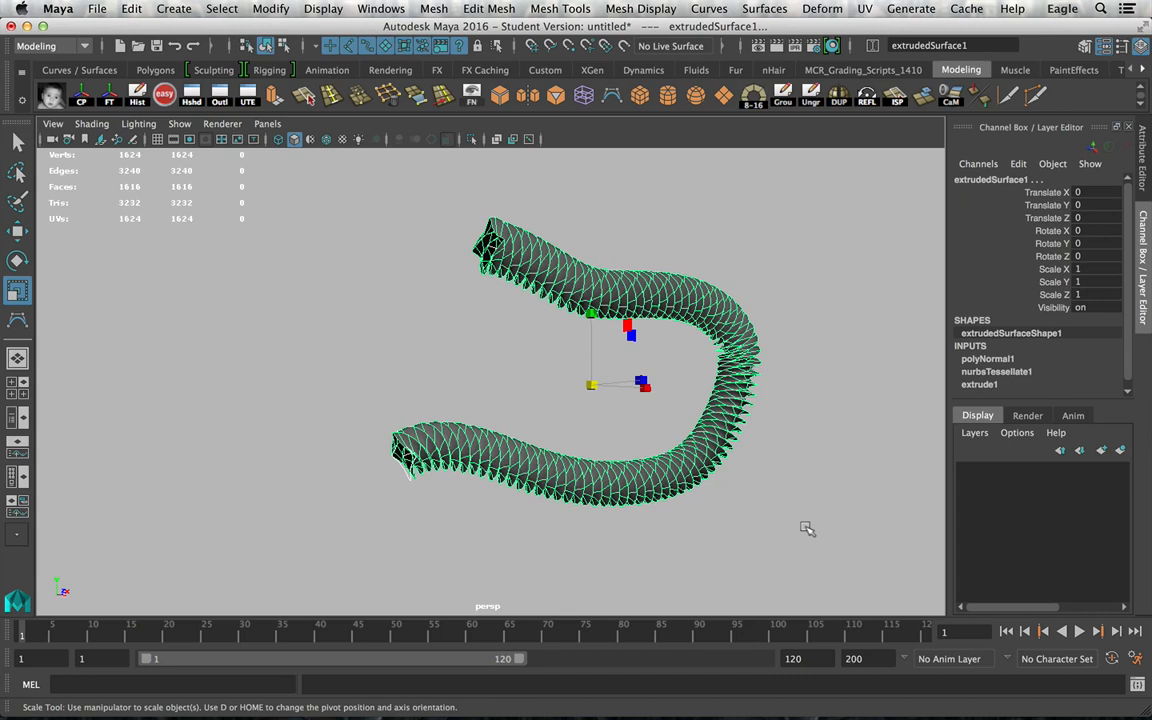
key("Delete")
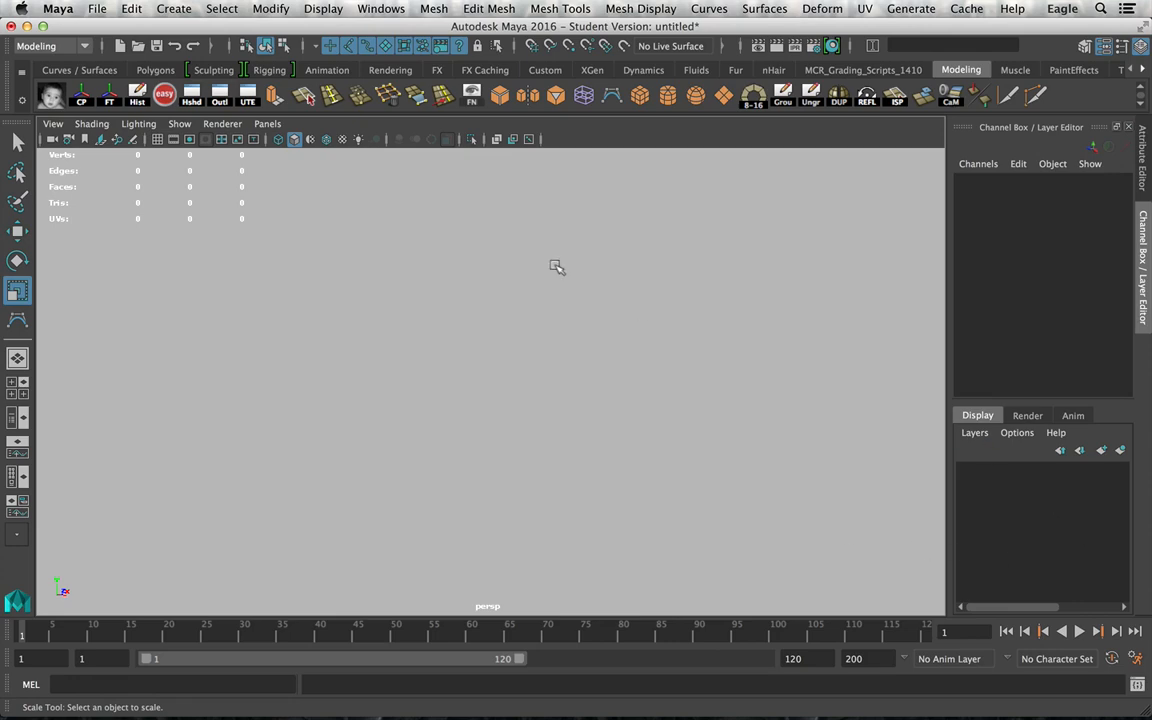
In the front view, start a CV curve at the origin and place four points to about X -3.5 along the horizontal axis.
left_click(17, 381)
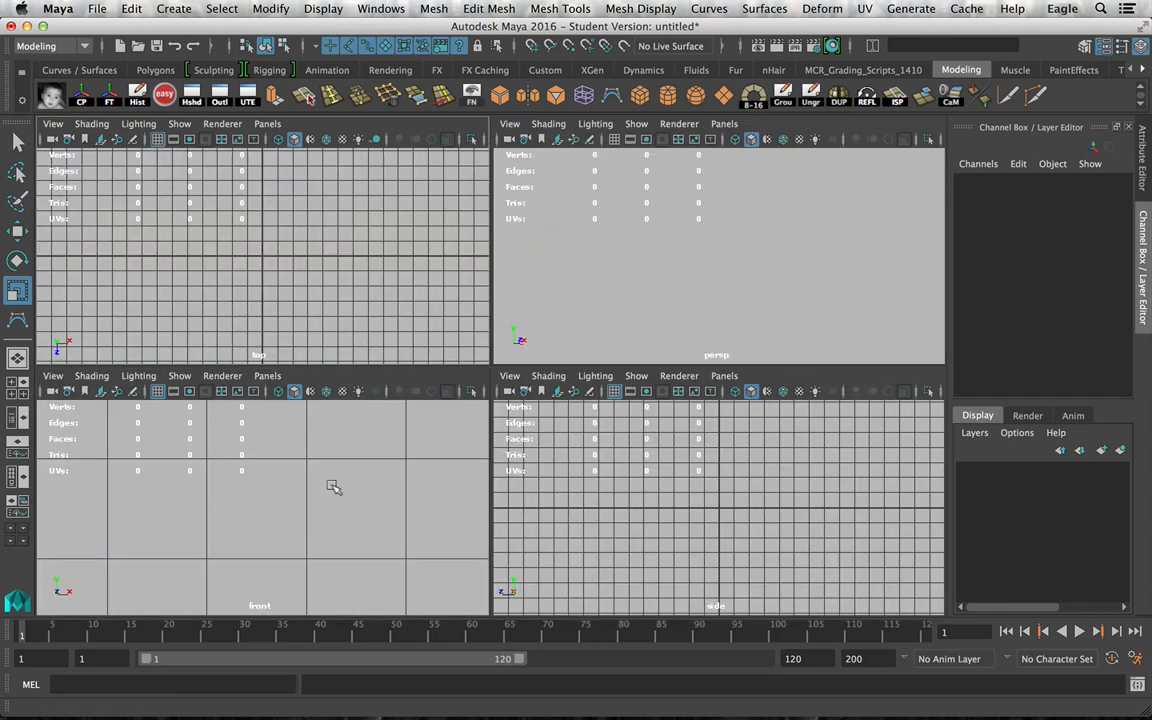
key("space")
right_click_drag(534, 518, 277, 387, "alt")
middle_click_drag(470, 450, 440, 470, "alt")
right_click_drag(440, 470, 391, 432, "alt")
middle_click_drag(369, 408, 461, 439, "alt")
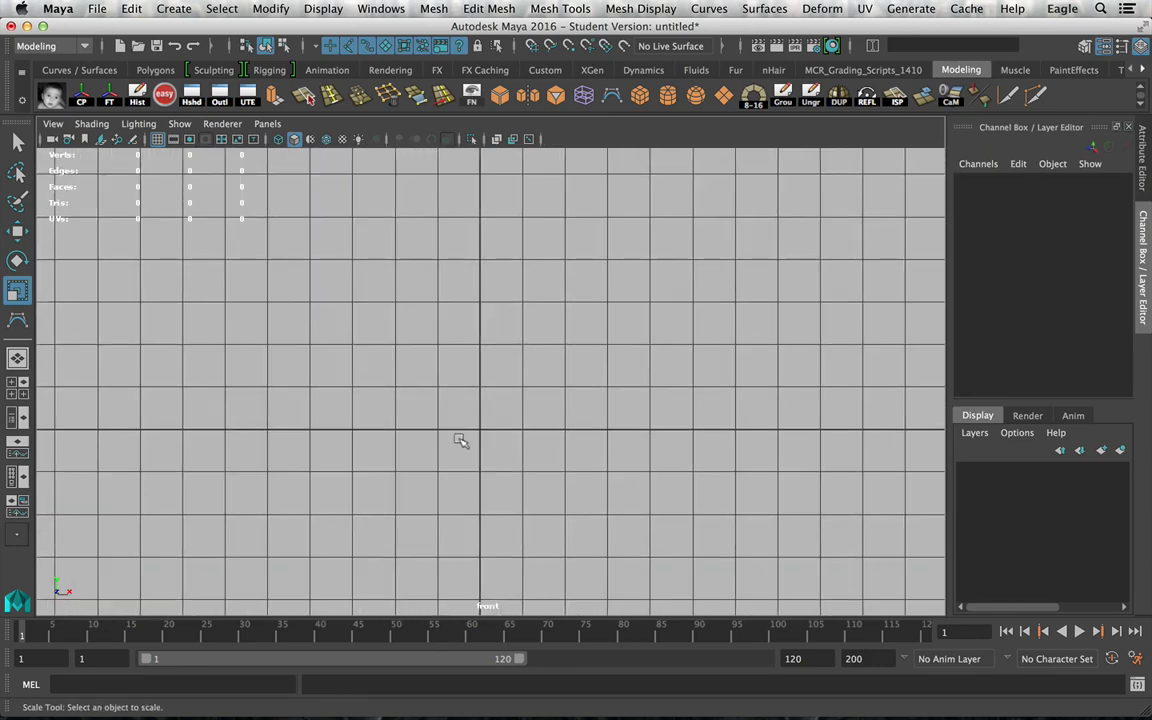
right_click_drag(461, 439, 570, 544, "alt")
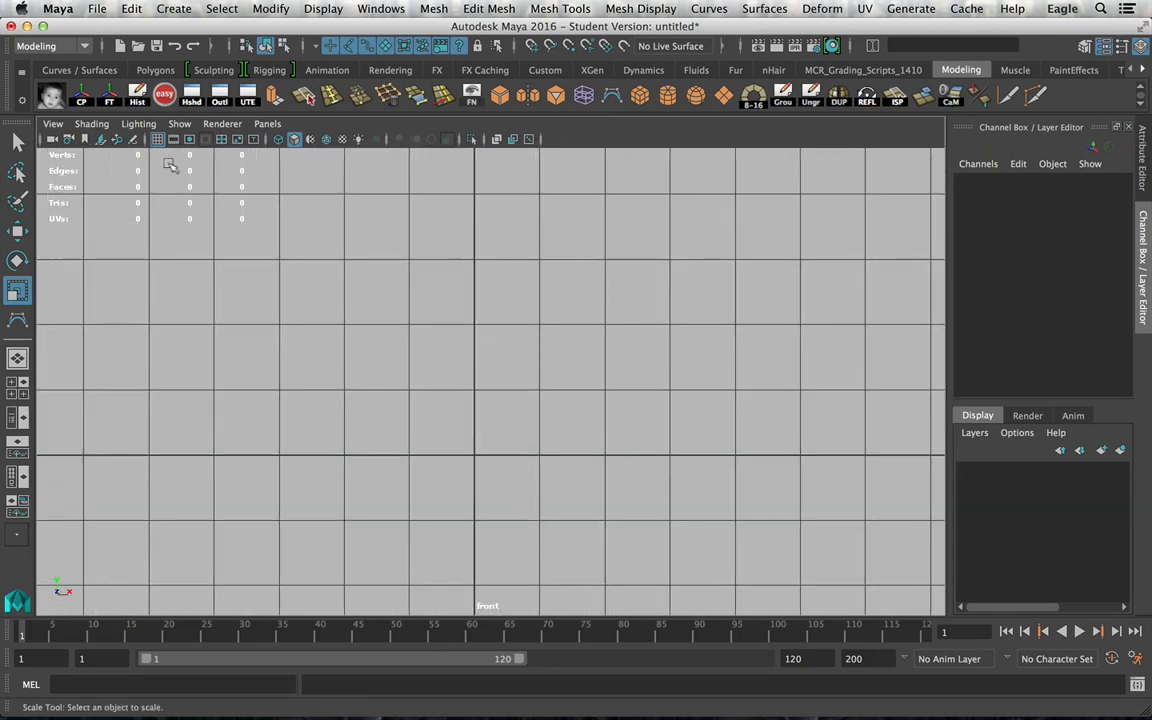
left_click(174, 8)
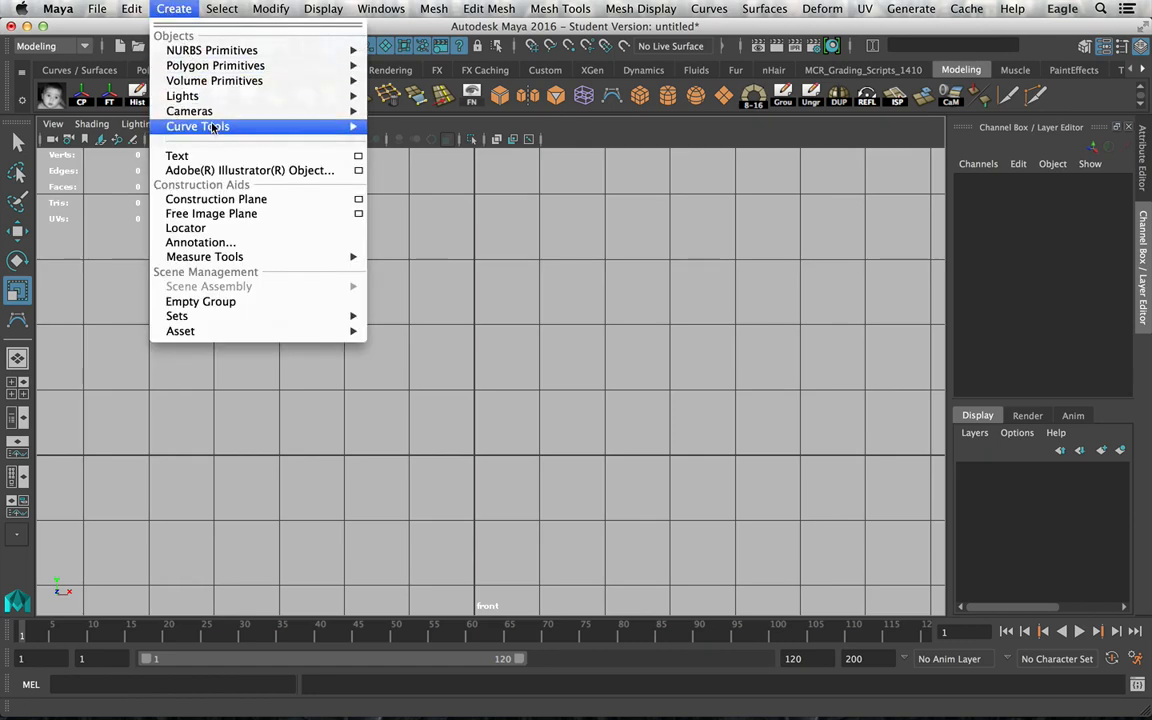
mouse_move(213, 127)
left_click(440, 134)
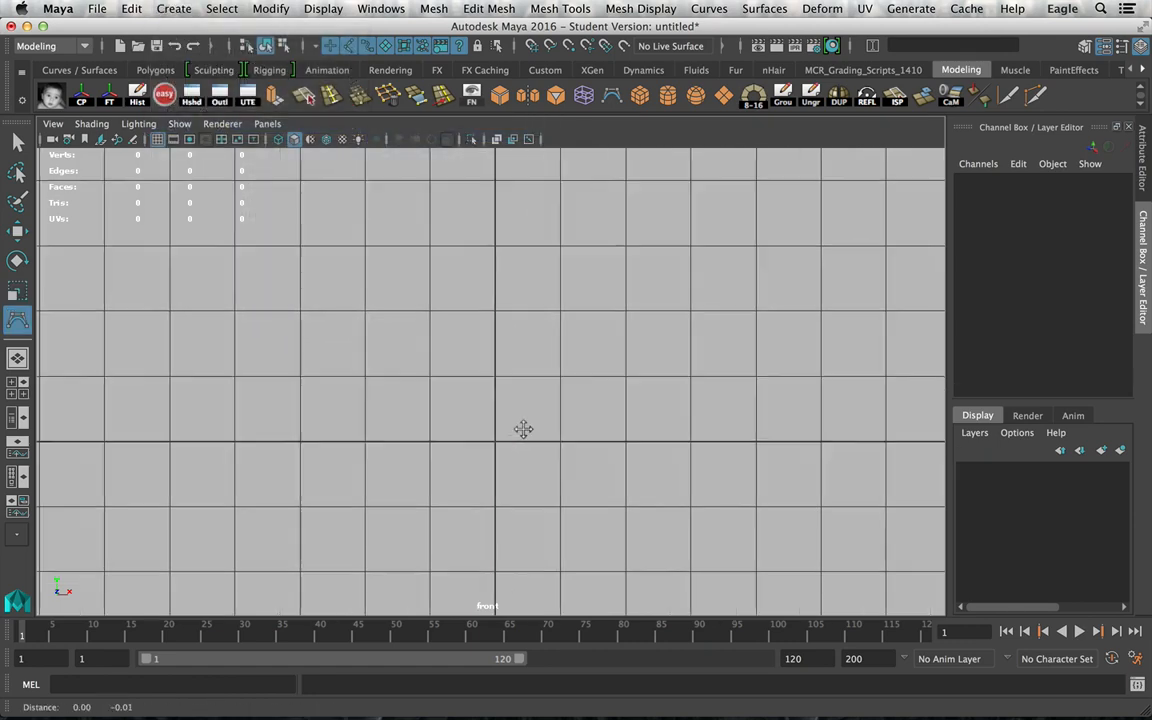
key("x")
left_click(535, 412)
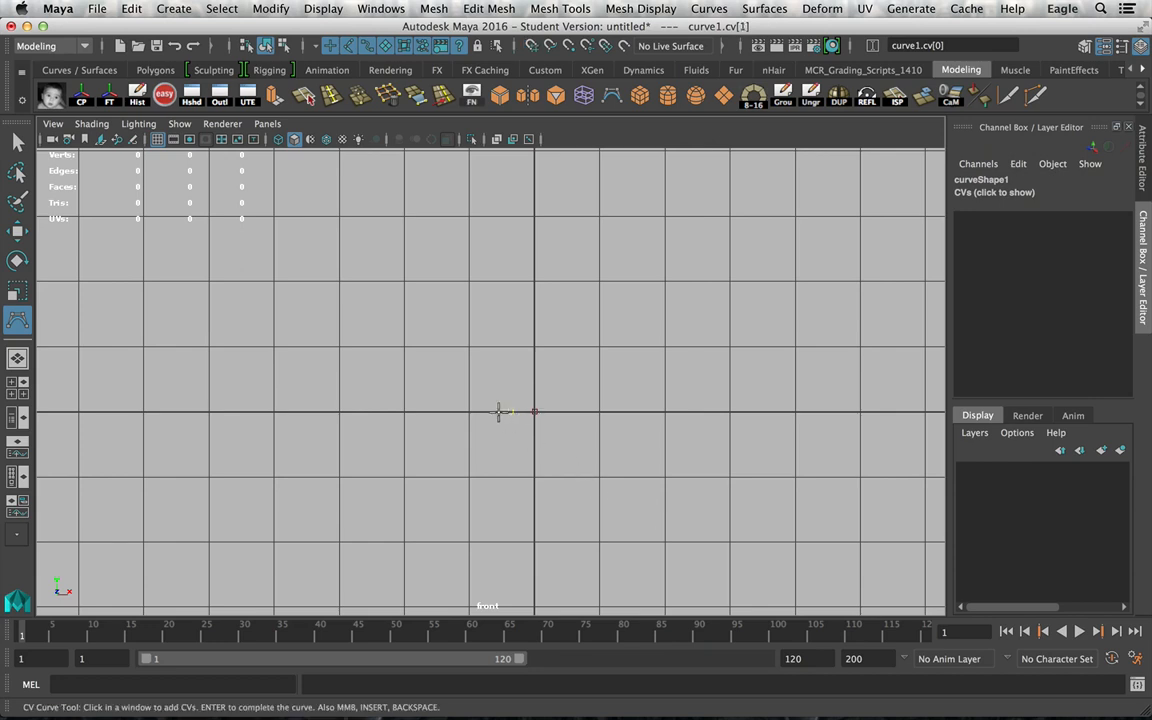
left_click(509, 412)
left_click(386, 412)
left_click(307, 412)
Continue the curve up around a rounded foot edge, back inward over the foot, and up a narrow stem with a small ledge.
middle_click_drag(434, 398, 522, 458, "alt")
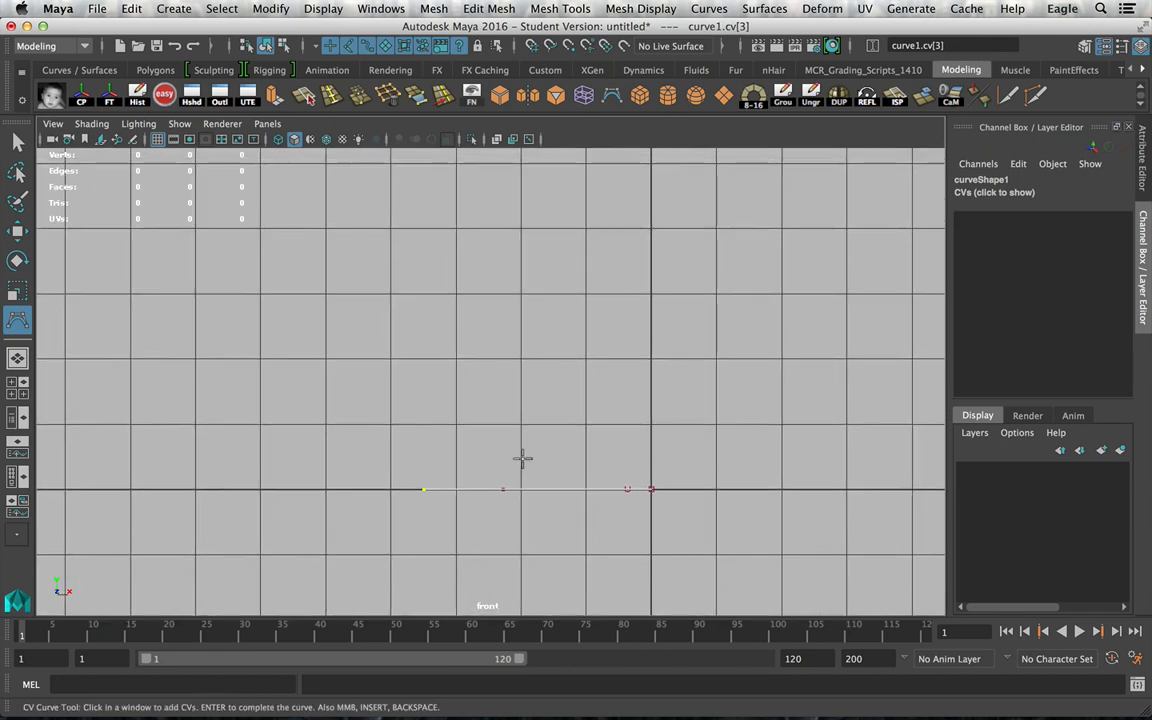
left_click(420, 482)
left_click(417, 467)
left_click(435, 454)
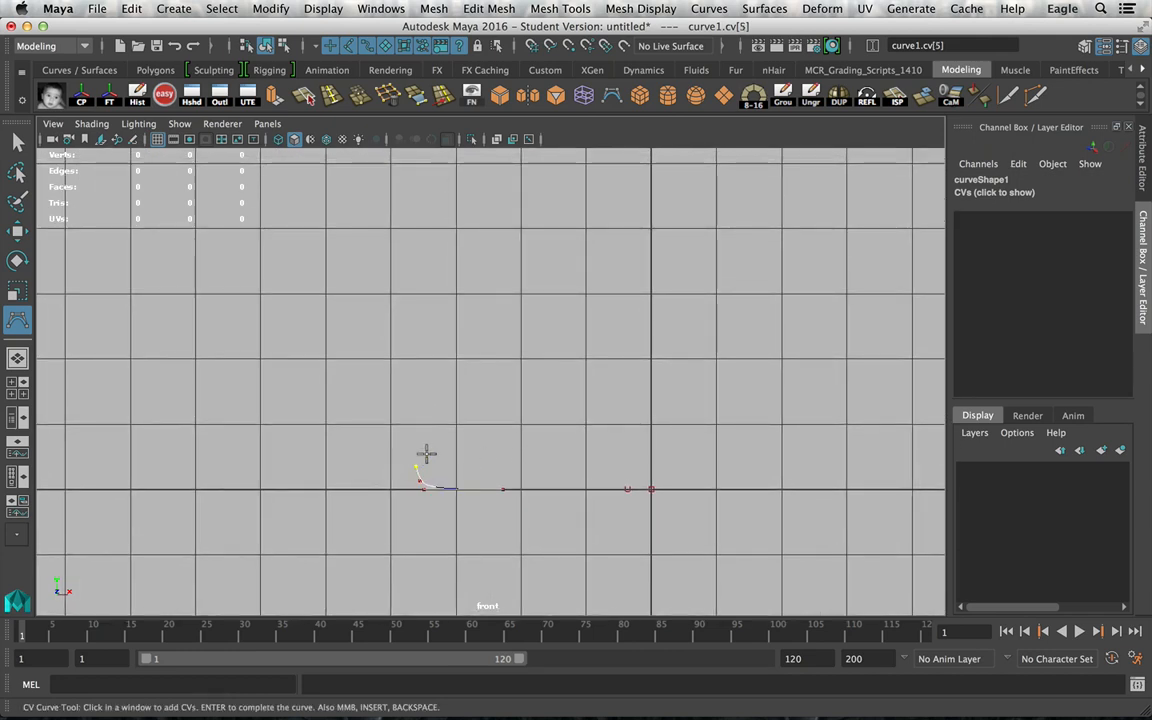
left_click(483, 451)
left_click(516, 448)
left_click(529, 431)
left_click(528, 404)
left_click(525, 387)
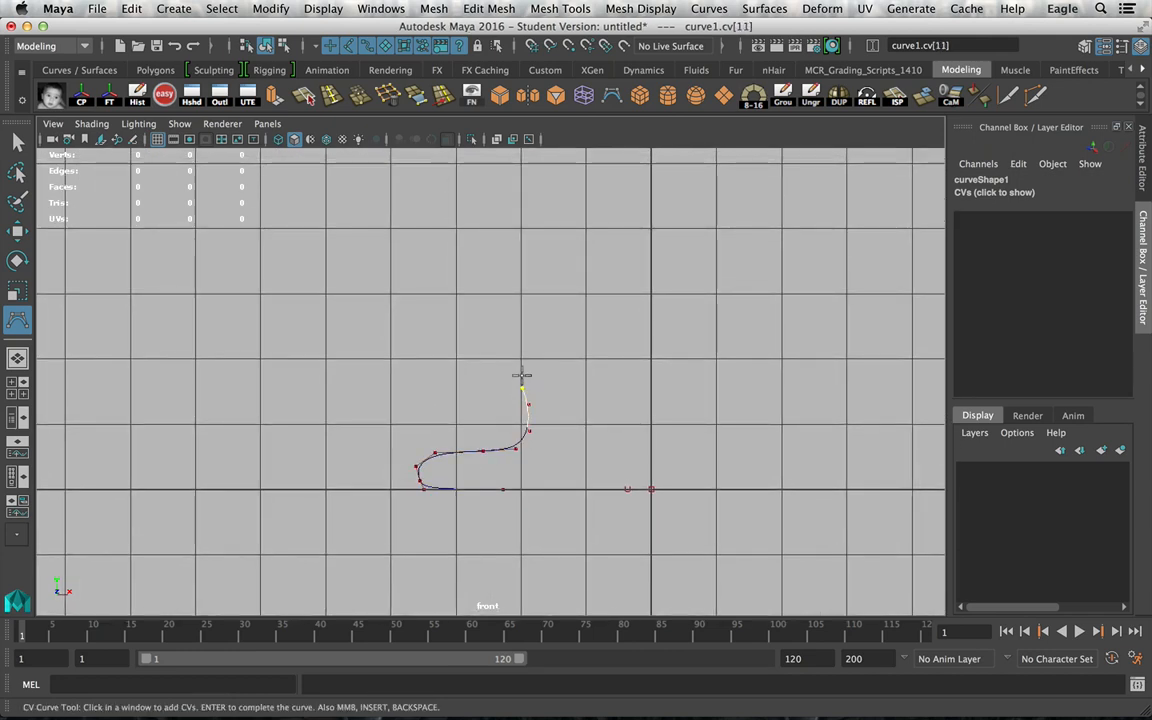
left_click(527, 371)
left_click(551, 368)
Extend the curve above the stem with points that sweep outward and upward to form the vase's rounded outer belly.
middle_click_drag(555, 371, 592, 452, "alt")
left_click(563, 422)
left_click(530, 362)
left_click(476, 339)
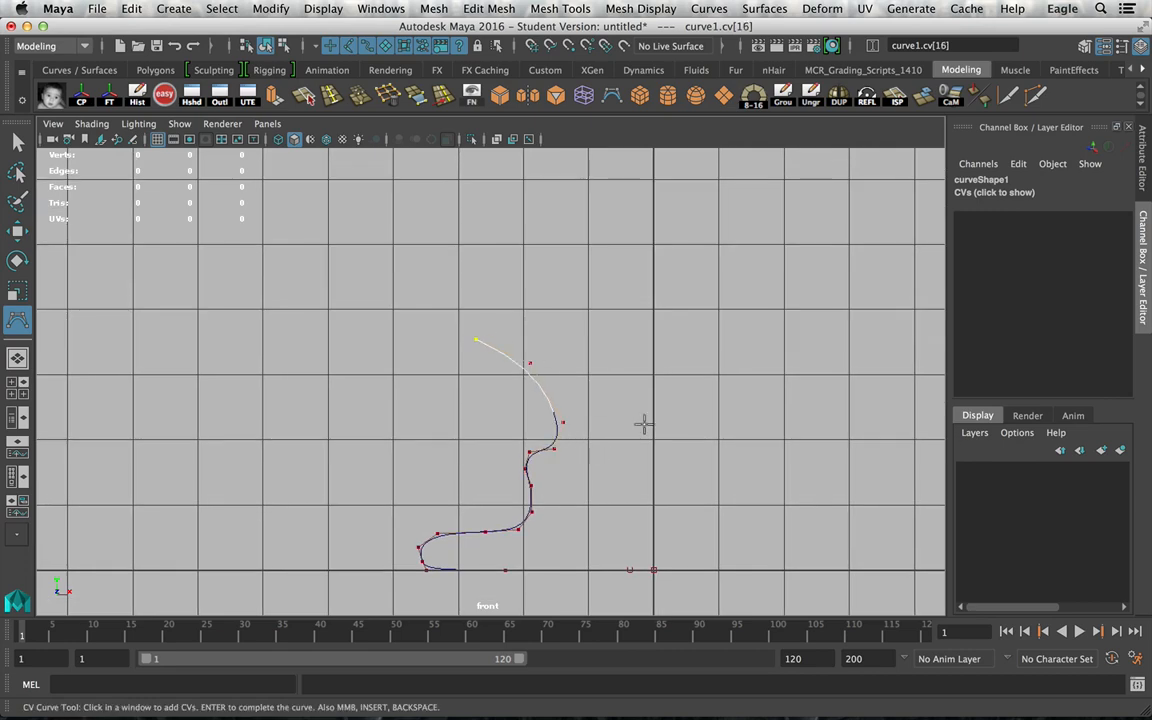
right_click_drag(643, 424, 427, 334, "alt")
middle_click_drag(427, 334, 458, 437, "alt")
left_click(478, 422)
left_click(435, 348)
left_click(431, 280)
middle_click_drag(483, 260, 488, 428, "alt")
left_click(443, 382)
Narrow the curve into the vase's neck and wrap it outward and back over to form a rolled lip.
left_click(488, 346)
left_click(510, 337)
left_click(513, 322)
left_click(499, 318)
left_click(488, 316)
left_click(490, 306)
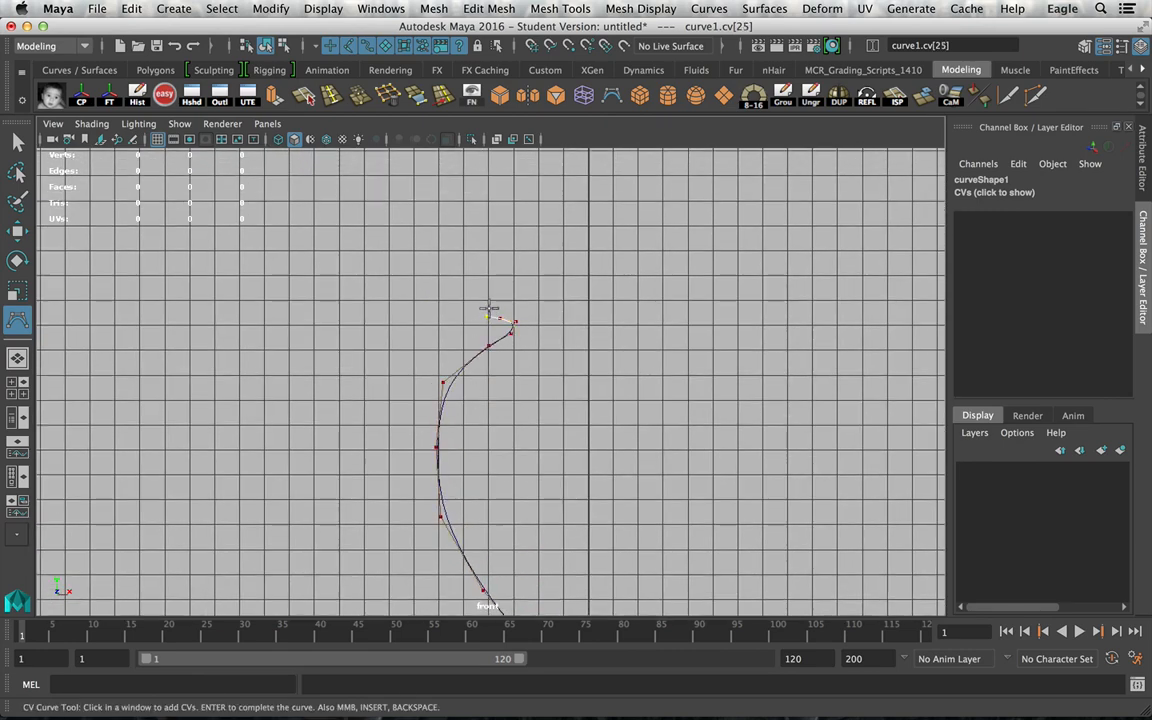
left_click(502, 302)
left_click(514, 305)
left_click(527, 308)
left_click(540, 321)
Bring the curve down inside the outer wall as a parallel inner wall, end it at the central axis and complete the curve.
left_click(532, 333)
left_click(492, 361)
left_click(461, 396)
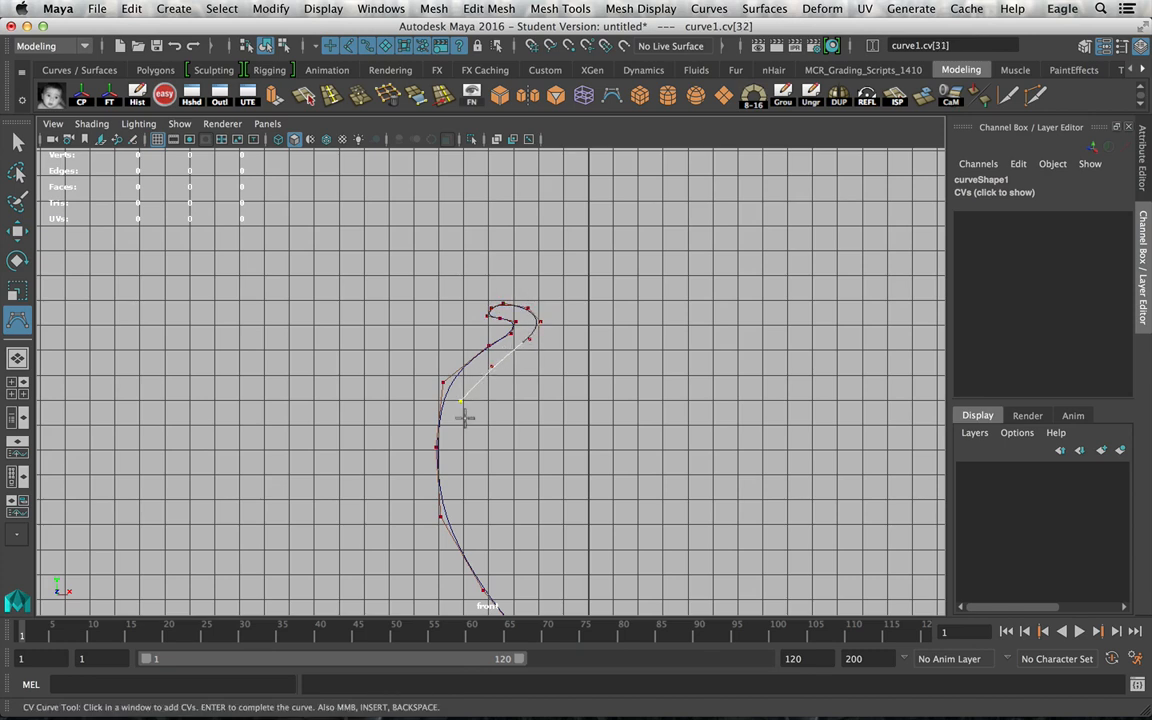
middle_click_drag(465, 411, 432, 284, "alt")
left_click(433, 286)
left_click(433, 332)
left_click(457, 375)
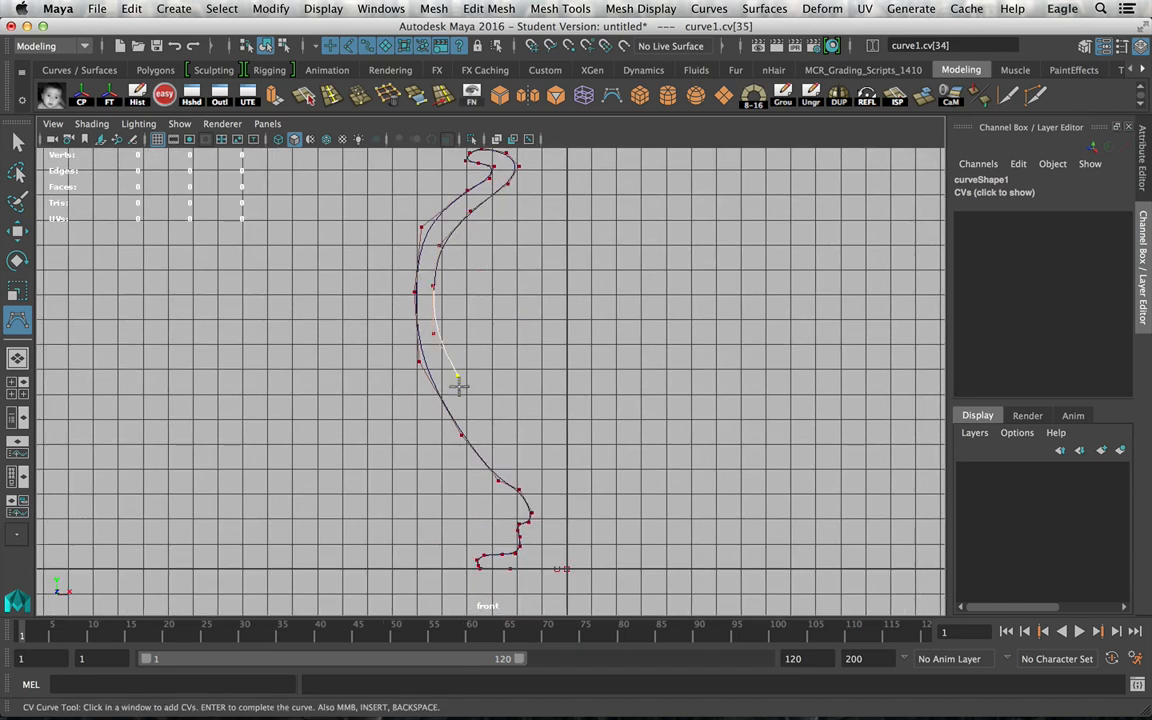
left_click(470, 408)
left_click(497, 452)
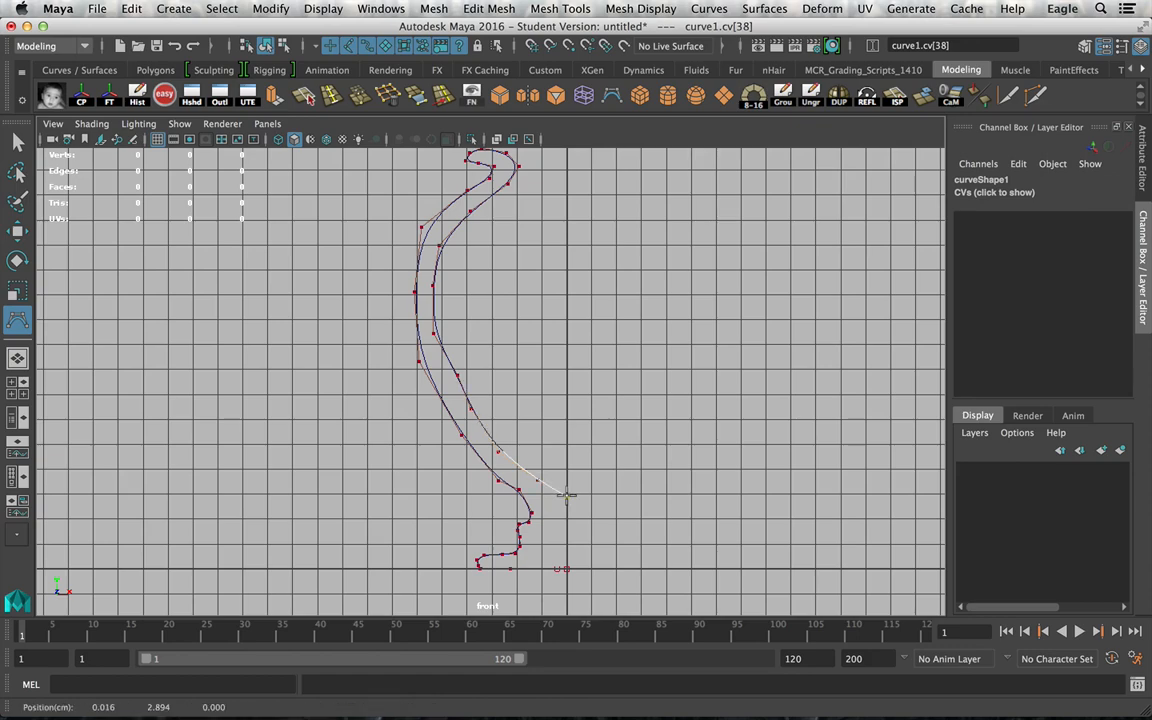
key("Return")
key("r")
Snap the last control vertex of the inner wall horizontally onto the central vertical axis at X 0.
middle_click_drag(550, 473, 569, 441, "alt")
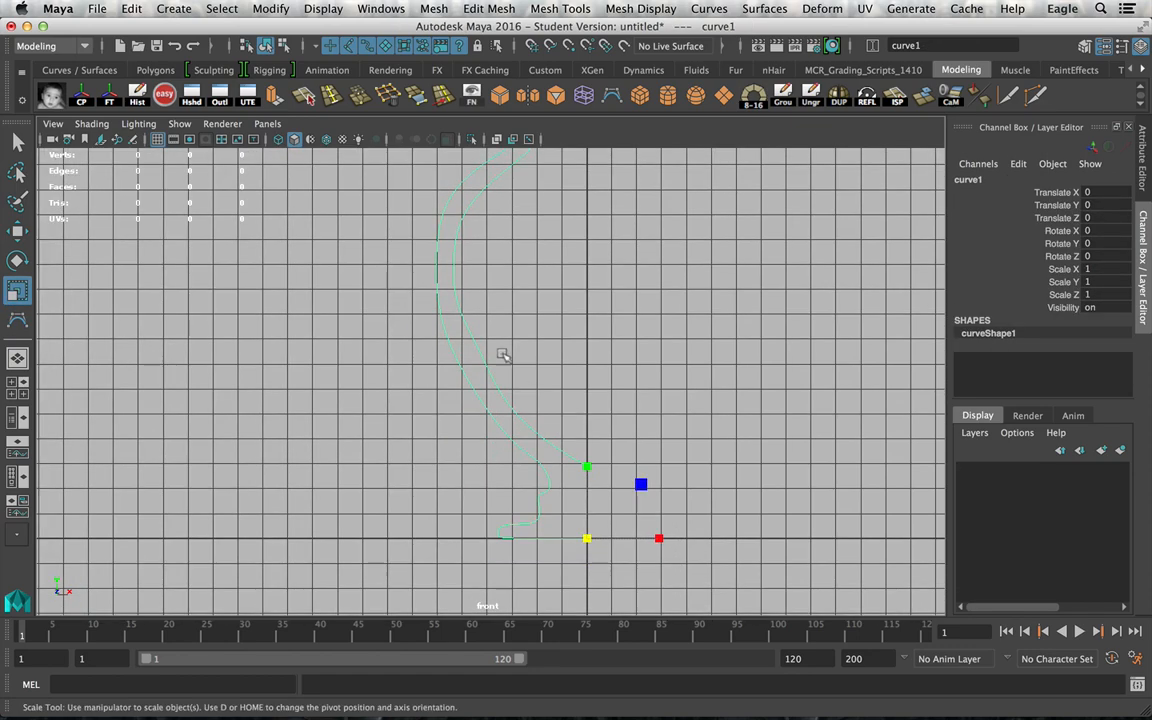
right_click_drag(504, 355, 627, 476, "alt")
middle_click_drag(627, 476, 550, 355, "alt")
right_click_drag(517, 375, 688, 461, "alt")
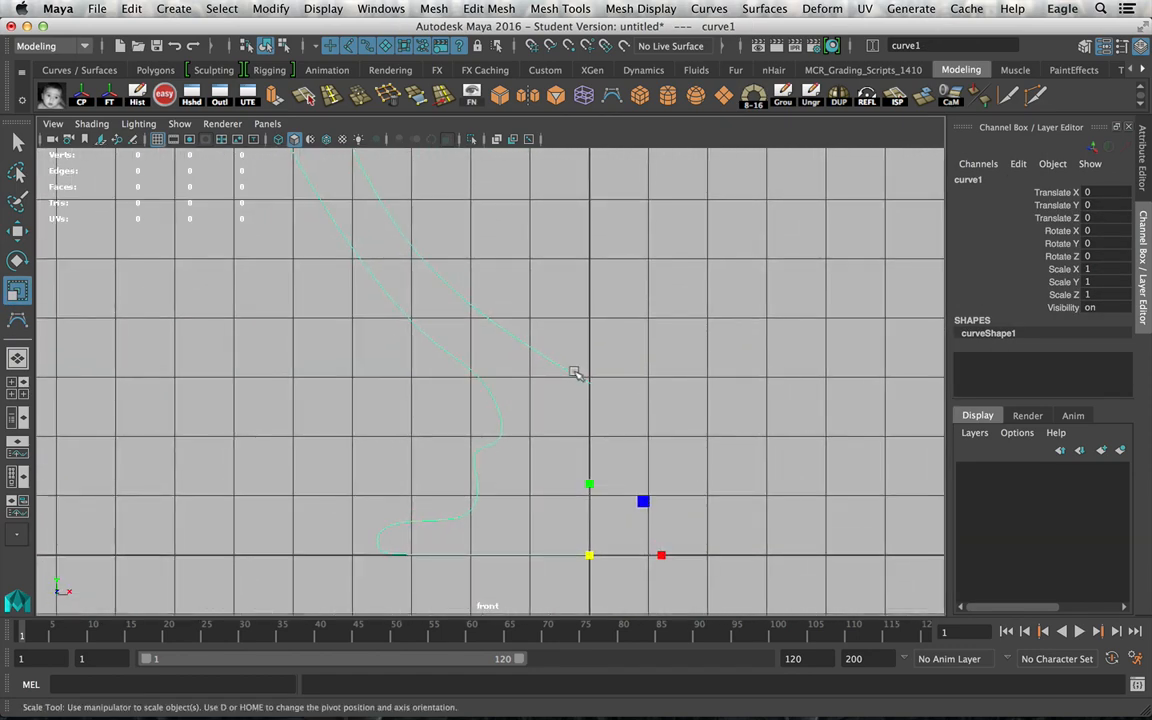
right_click_drag(575, 373, 472, 310)
left_click(590, 383)
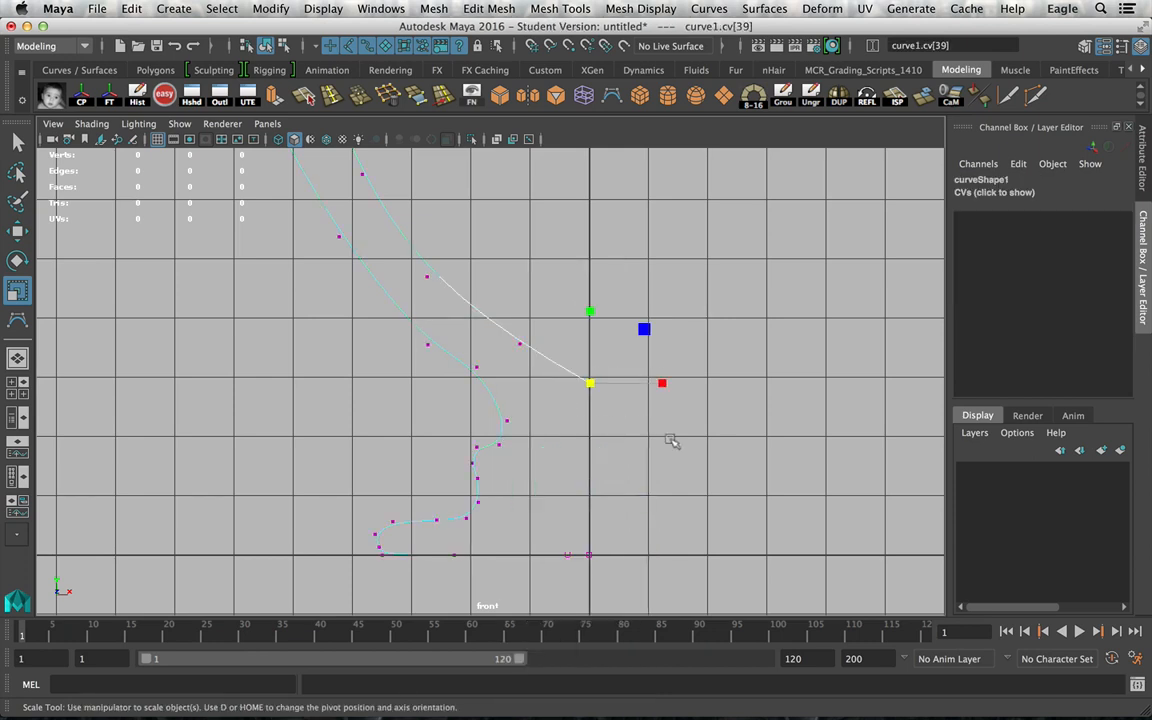
key("w")
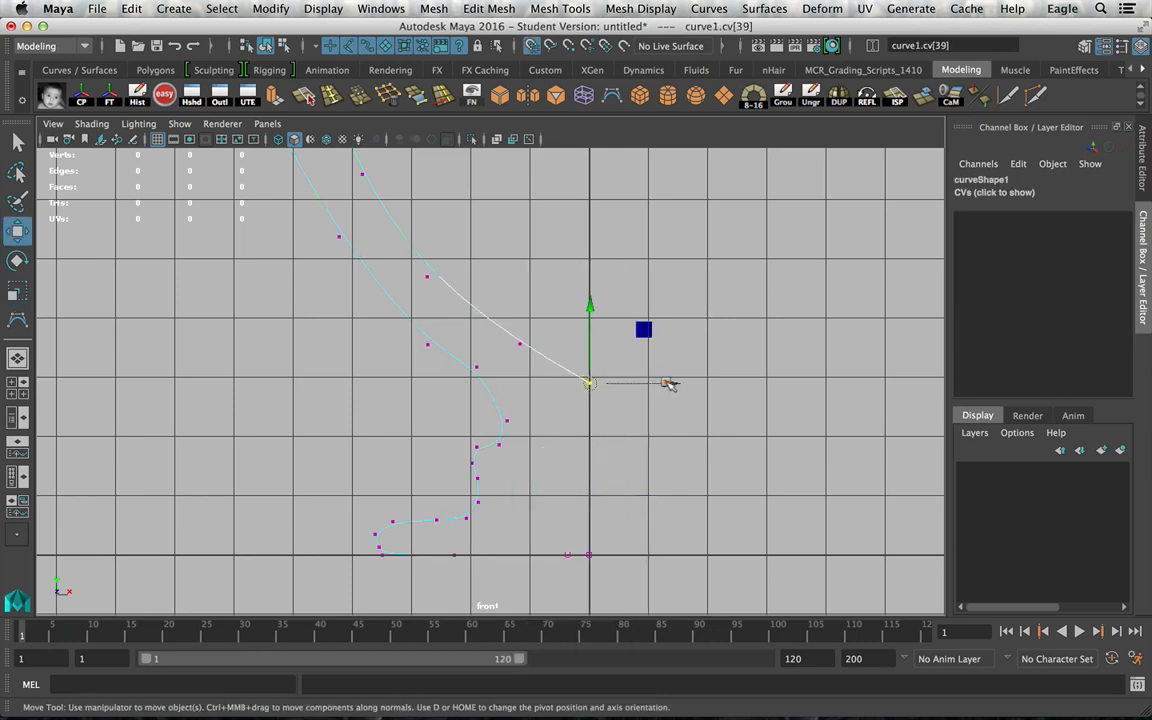
left_click_drag(668, 383, 596, 392)
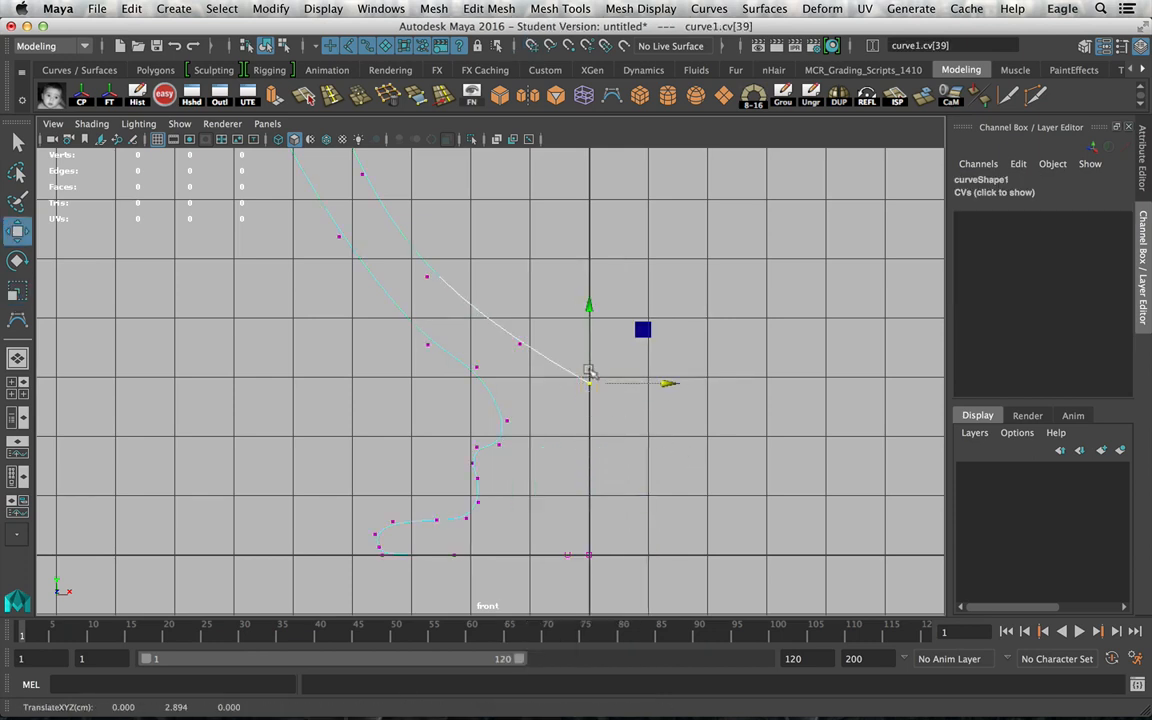
Reposition individual control vertices along the lower inner wall to smooth it and even out the vase's wall thickness.
middle_click_drag(555, 402, 682, 469, "alt")
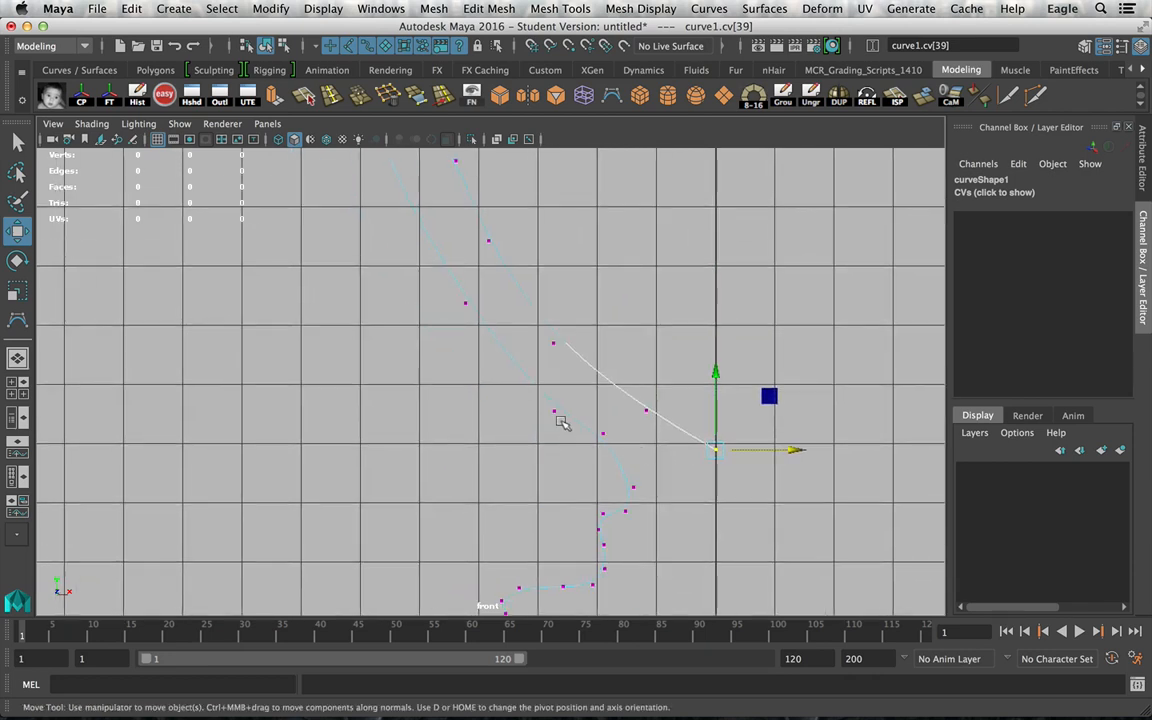
left_click_drag(513, 311, 567, 335)
middle_click_drag(482, 221, 496, 383, "alt")
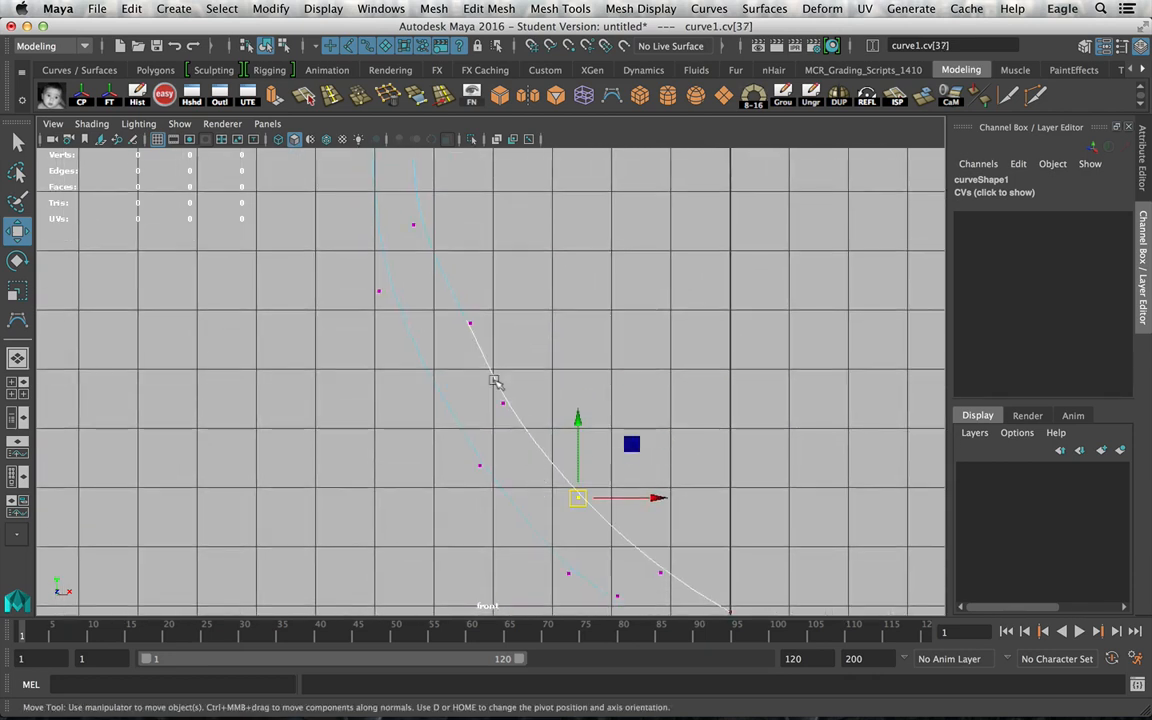
left_click_drag(465, 358, 508, 397)
mouse_move(457, 315)
left_mouse_down()
mouse_move(478, 335)
mouse_move(464, 331)
left_mouse_up()
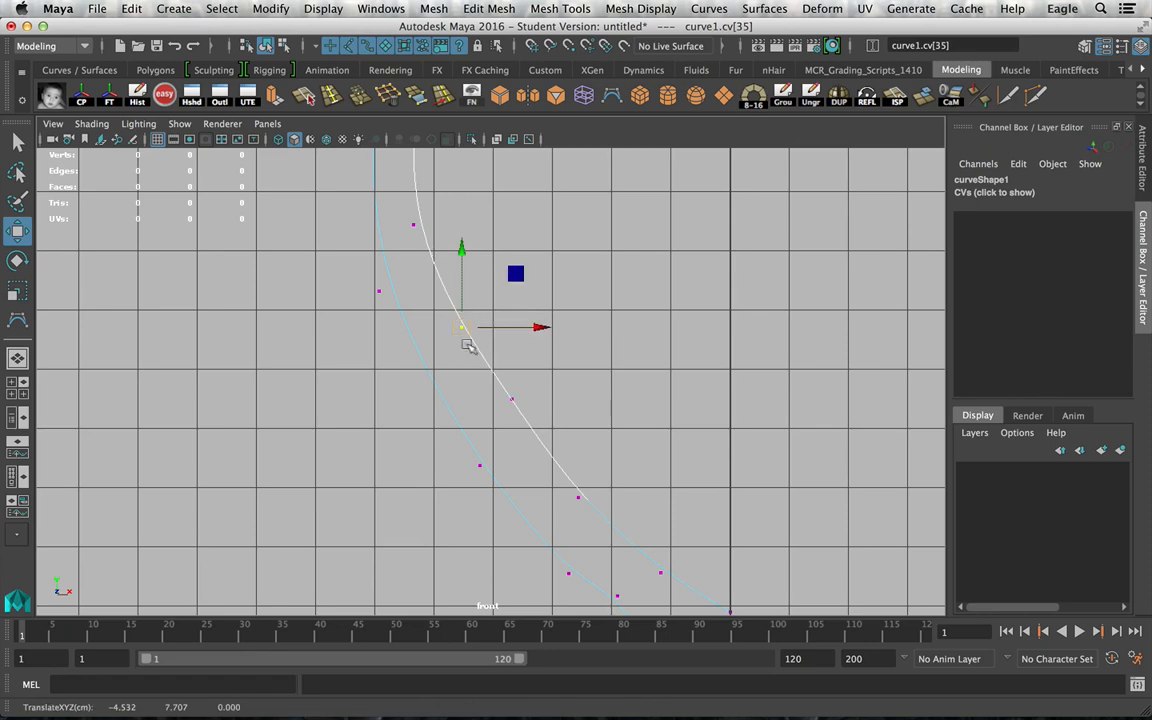
mouse_move(498, 385)
left_mouse_down()
mouse_move(521, 414)
mouse_move(505, 408)
left_mouse_up()
mouse_move(564, 483)
left_mouse_down()
mouse_move(588, 506)
mouse_move(579, 502)
left_mouse_up()
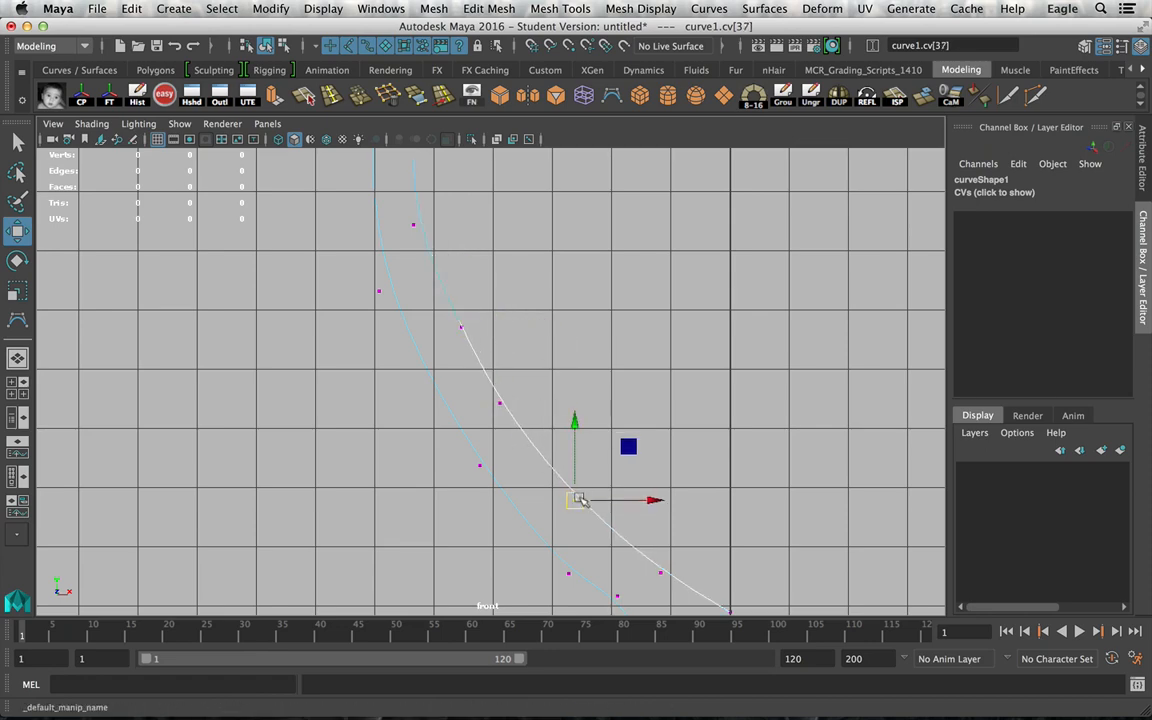
left_click(574, 373)
right_click_drag(573, 370, 558, 446, "alt")
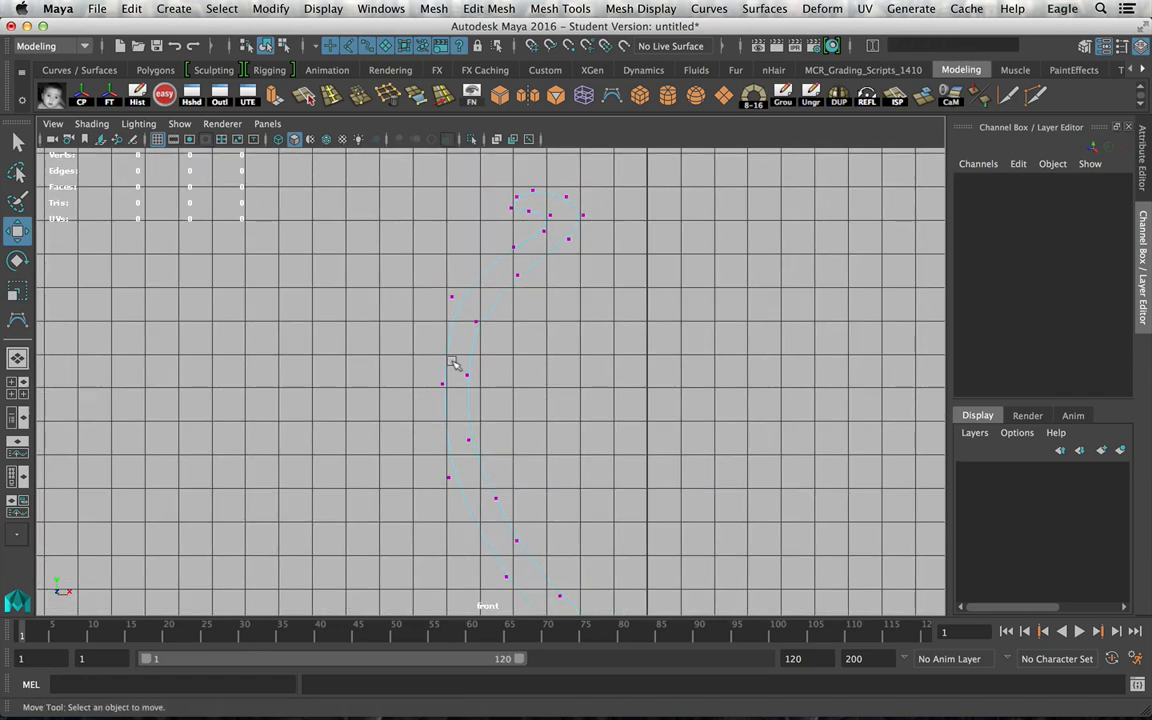
mouse_move(429, 362)
left_mouse_down()
mouse_move(456, 397)
mouse_move(438, 384)
left_mouse_up()
left_click(540, 415)
Select the whole profile curve and revolve it about the Y axis with polygon output geometry.
right_click_drag(540, 415, 600, 238, "alt")
left_click_drag(481, 231, 545, 283)
right_click_drag(714, 429, 603, 381, "alt")
middle_click_drag(603, 381, 578, 313, "alt")
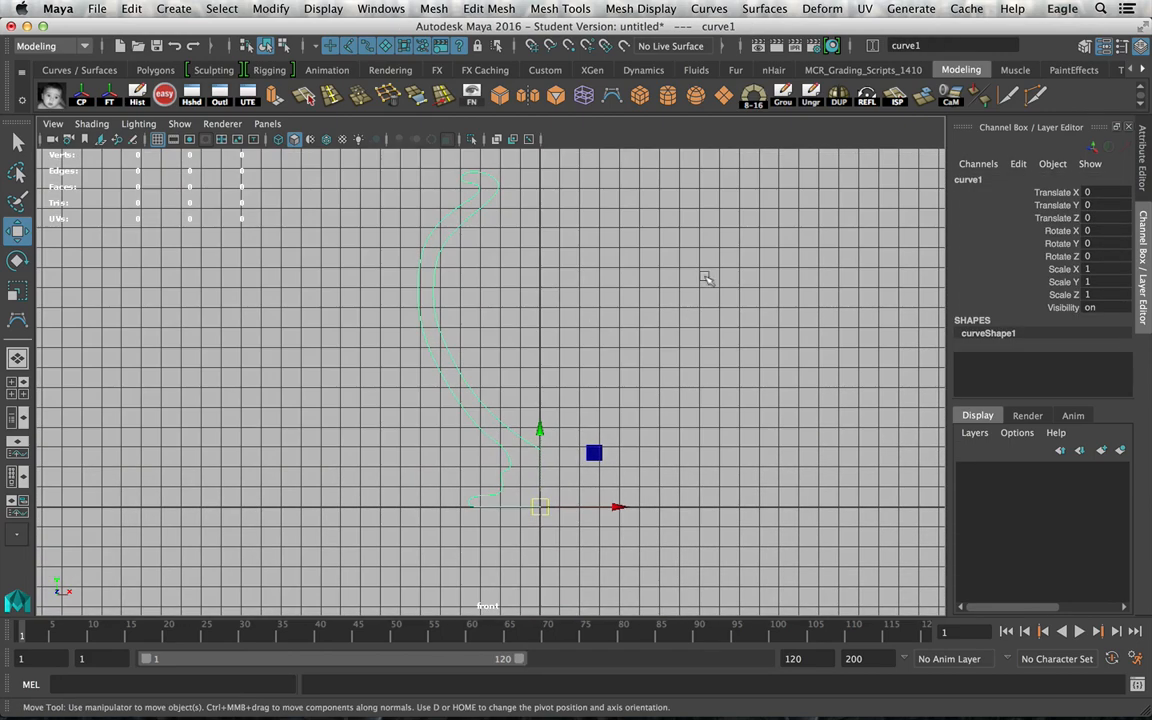
left_click(766, 9)
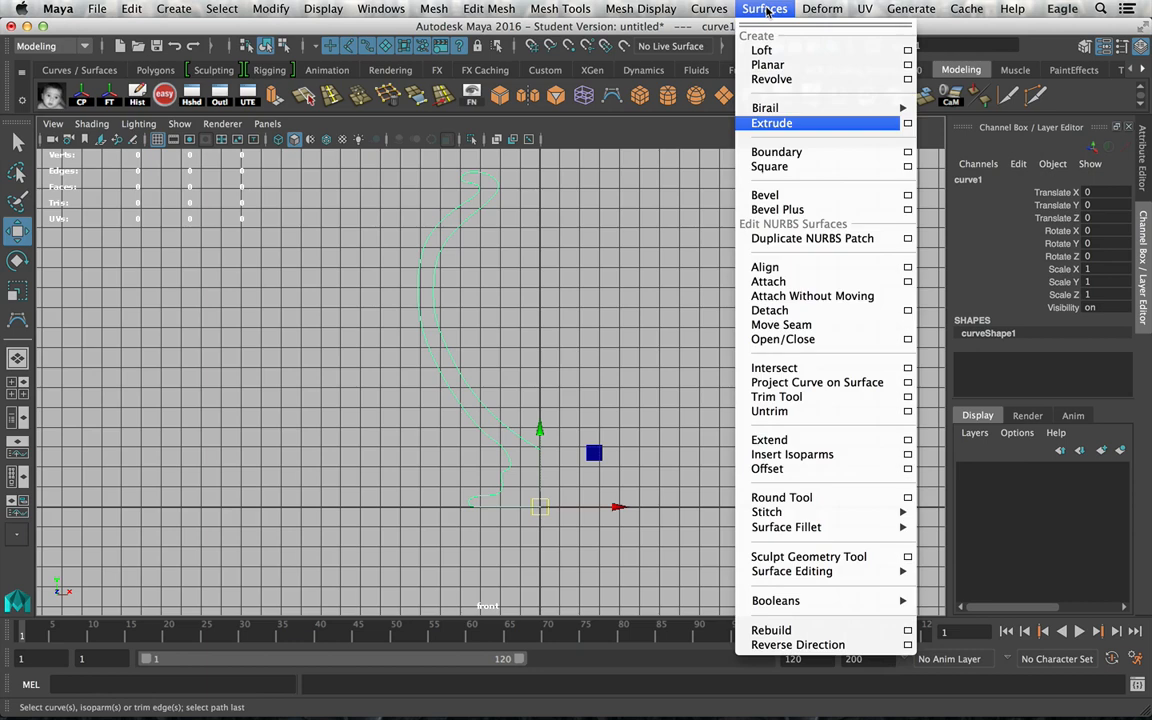
left_click(909, 81)
left_click_drag(433, 22, 766, 22)
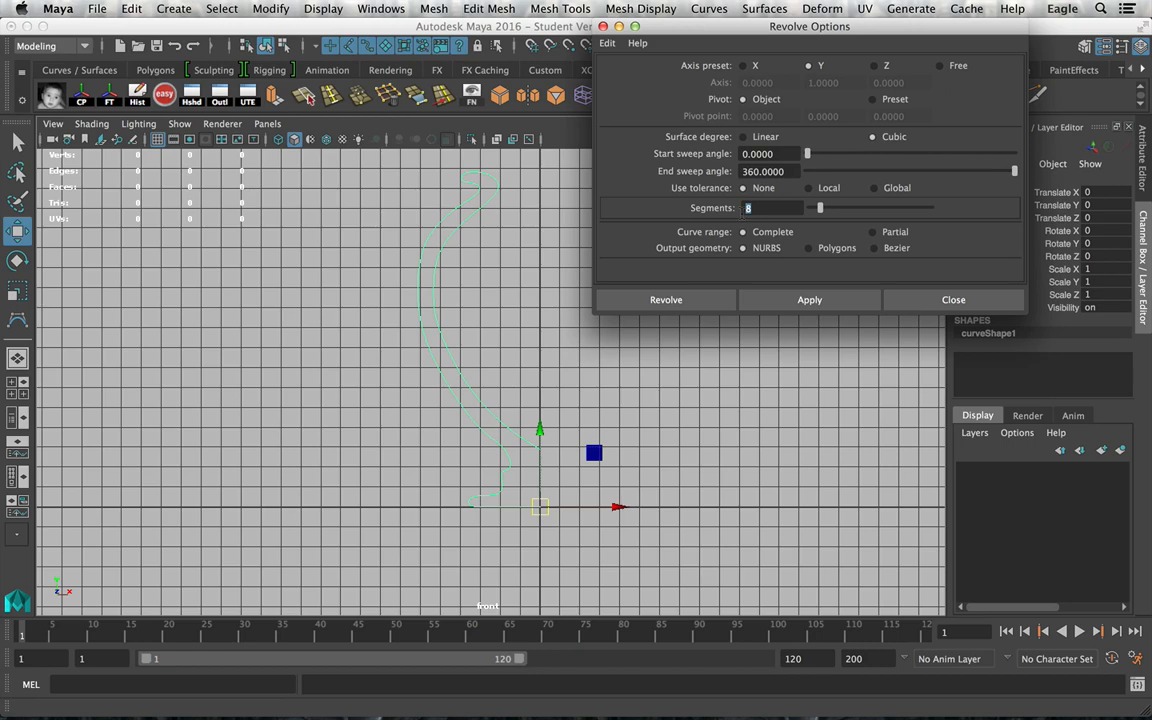
left_click(808, 248)
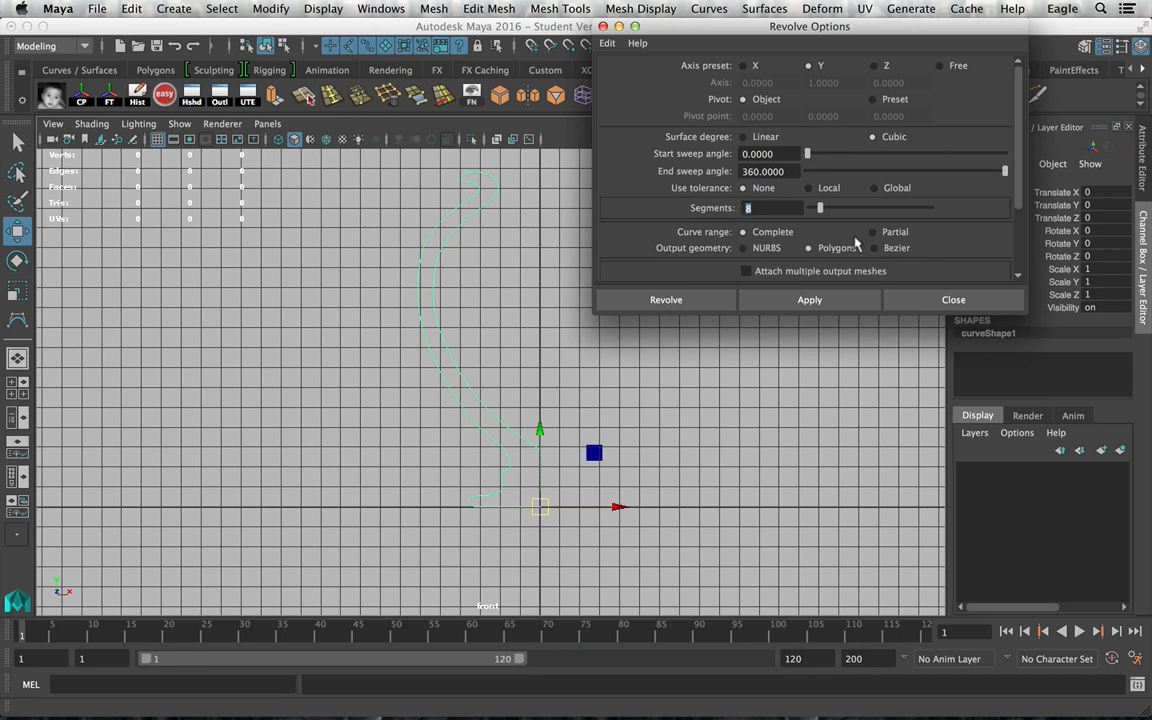
scroll(862, 244, "down", 3)
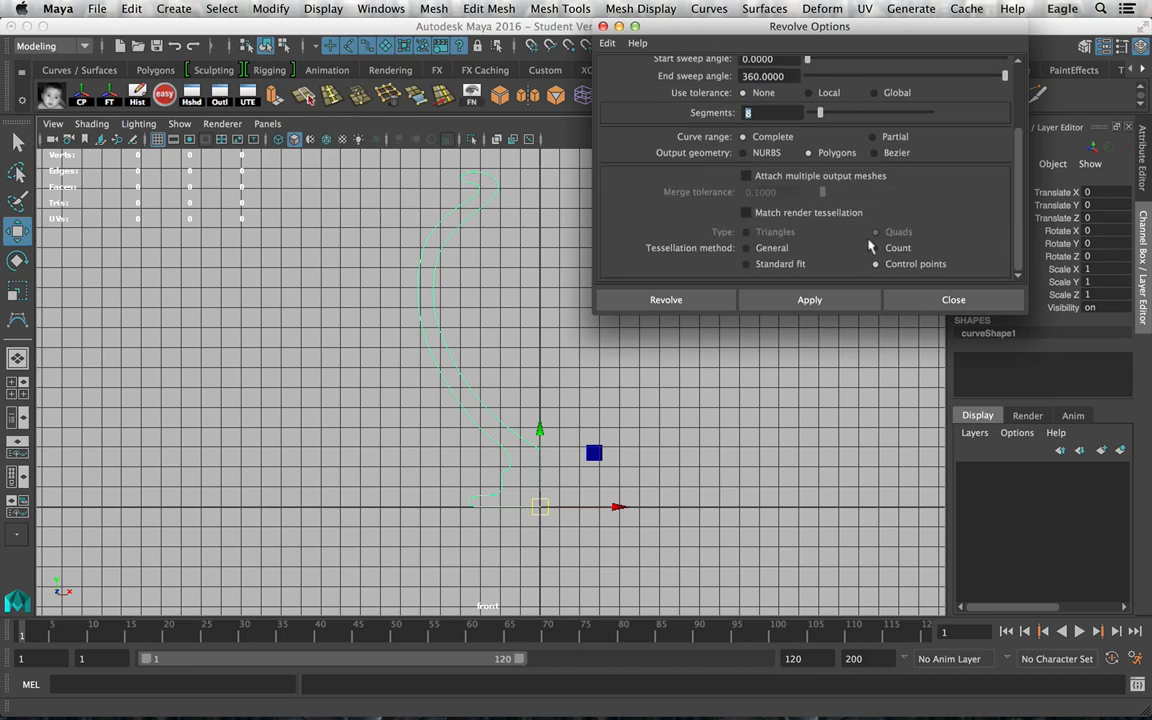
left_click(694, 300)
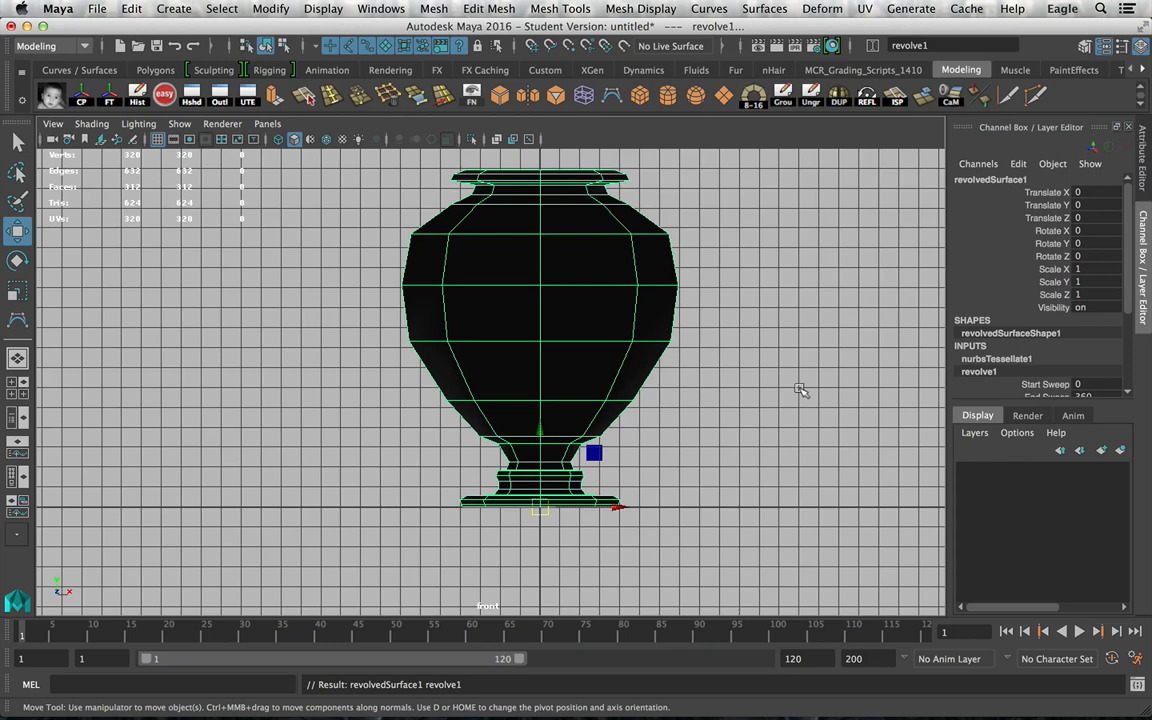
In the perspective view, reverse the revolved vase's normals and display it with smooth preview.
left_click(18, 358)
left_click_drag(535, 355, 568, 415, "alt")
right_click_drag(568, 400, 505, 245, "alt")
middle_click_drag(530, 215, 532, 316, "alt")
right_click_drag(532, 316, 602, 378, "alt")
left_click_drag(602, 378, 686, 252, "alt")
left_click(970, 101)
left_click(708, 325)
left_click(617, 299)
left_click(758, 342)
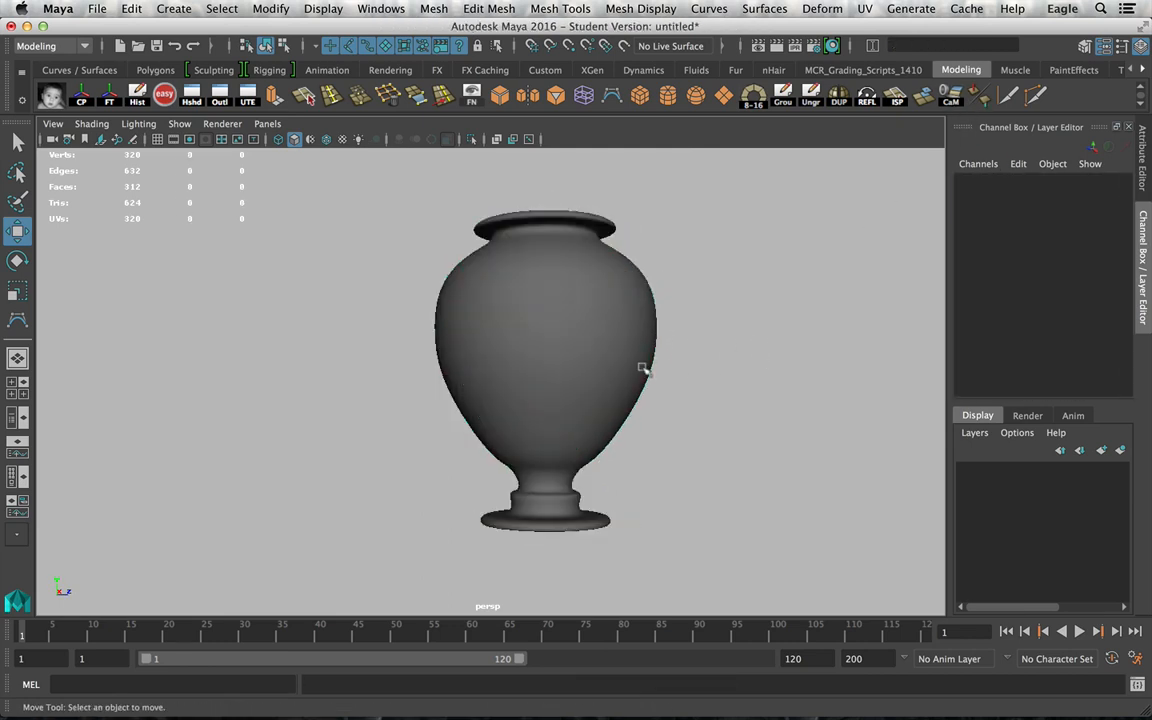
Select the vase and turn off its smooth preview with the foot and stem framed close up.
left_click_drag(643, 368, 679, 393, "alt")
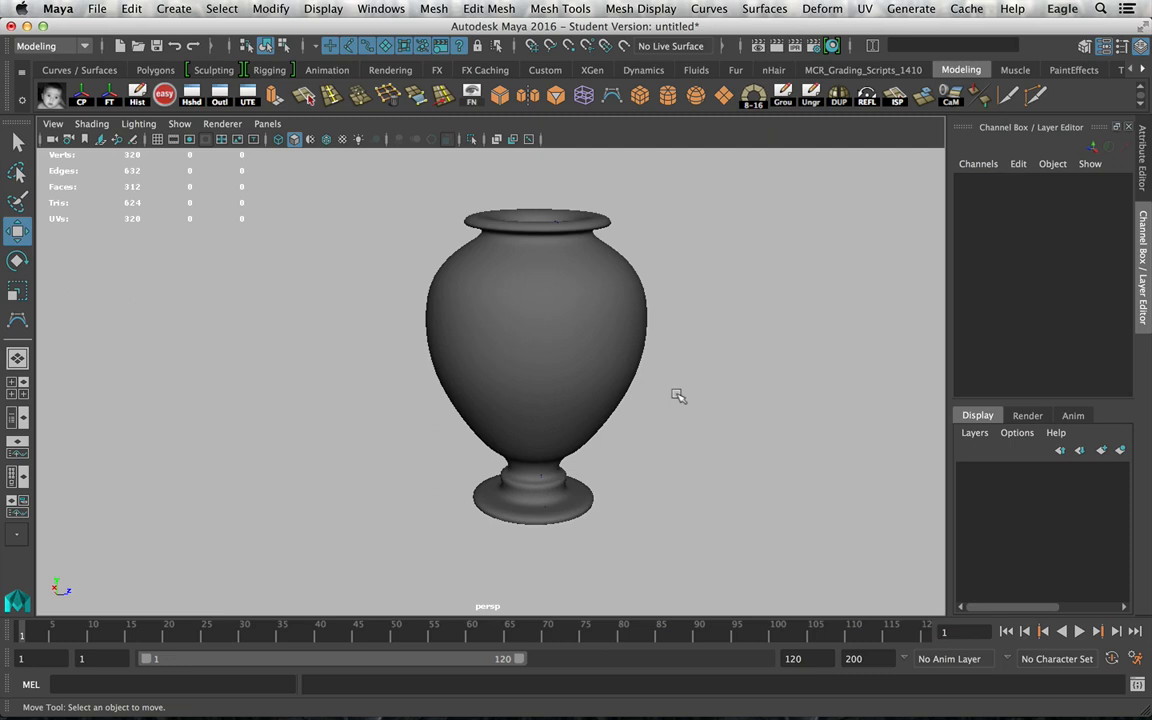
right_click_drag(679, 393, 812, 480, "alt")
middle_click_drag(812, 480, 750, 458, "alt")
left_click(671, 450)
left_click_drag(671, 450, 682, 472, "alt")
middle_click_drag(682, 472, 617, 360, "alt")
right_click_drag(617, 360, 661, 453, "alt")
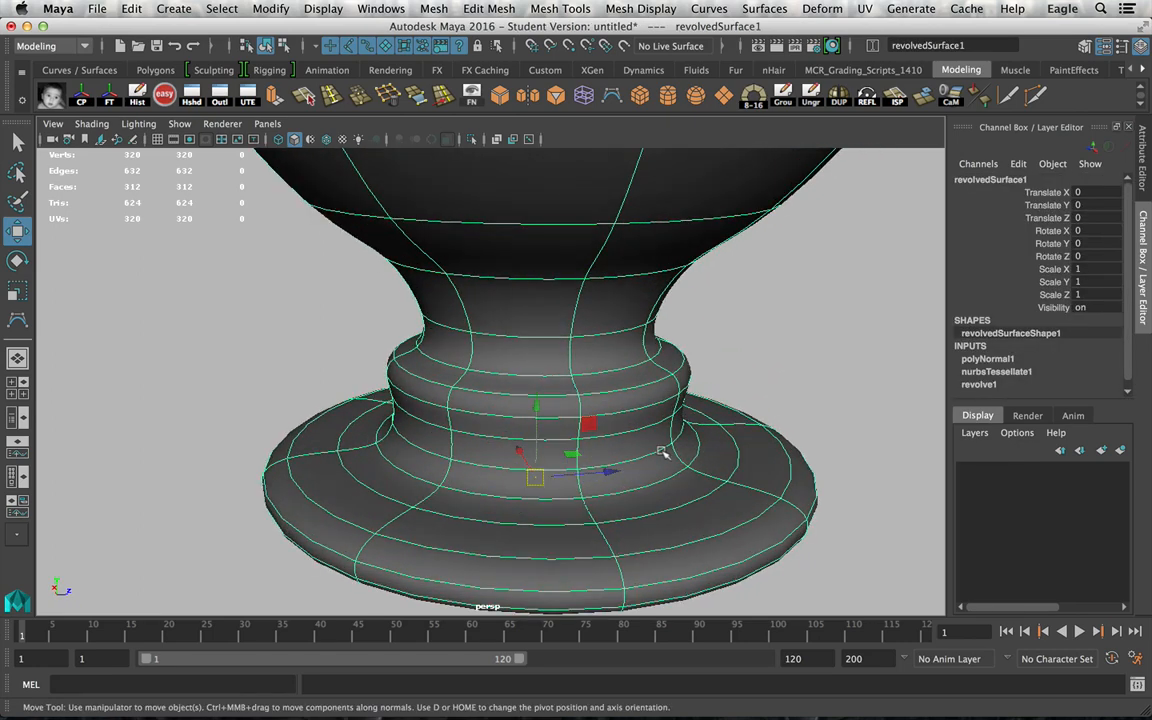
key("1")
Insert three edge loops around the vase's base with the Insert Edge Loop tool.
left_click(329, 97)
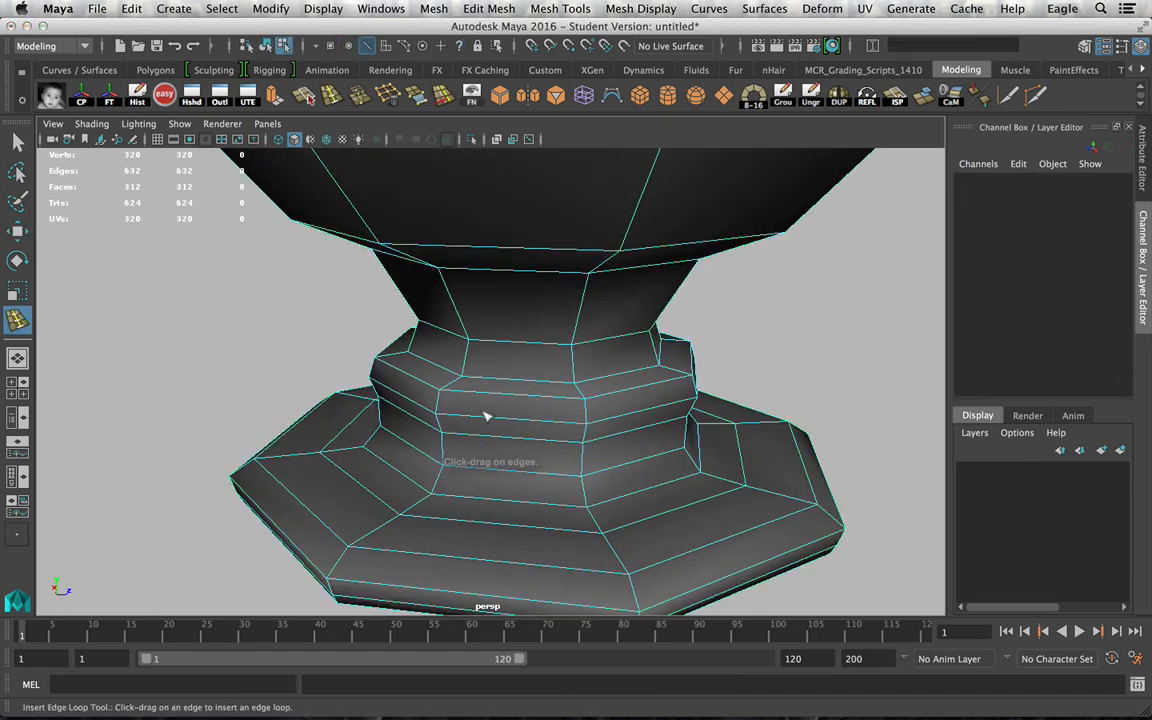
left_click_drag(428, 497, 433, 489)
mouse_move(452, 440)
right_mouse_down("alt")
mouse_move(419, 409)
mouse_move(455, 418)
right_mouse_up("alt")
left_click_drag(470, 428, 514, 393, "alt")
middle_click_drag(514, 393, 520, 470, "alt")
left_click_drag(520, 455, 459, 463, "alt")
right_click_drag(661, 465, 494, 268, "alt")
middle_click_drag(494, 268, 500, 450, "alt")
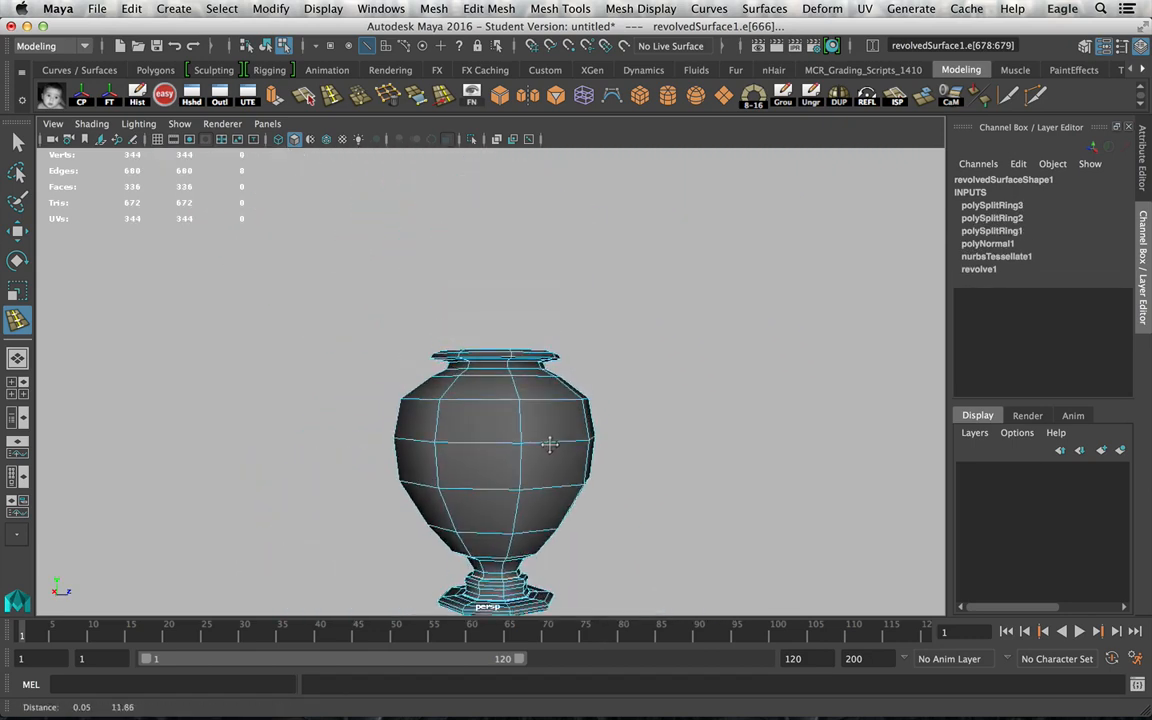
Insert an edge loop around the underside of the vase's rim with the Insert Edge Loop tool.
right_click_drag(548, 443, 741, 472, "alt")
left_click_drag(570, 396, 514, 283, "alt")
right_click_drag(514, 283, 600, 228, "alt")
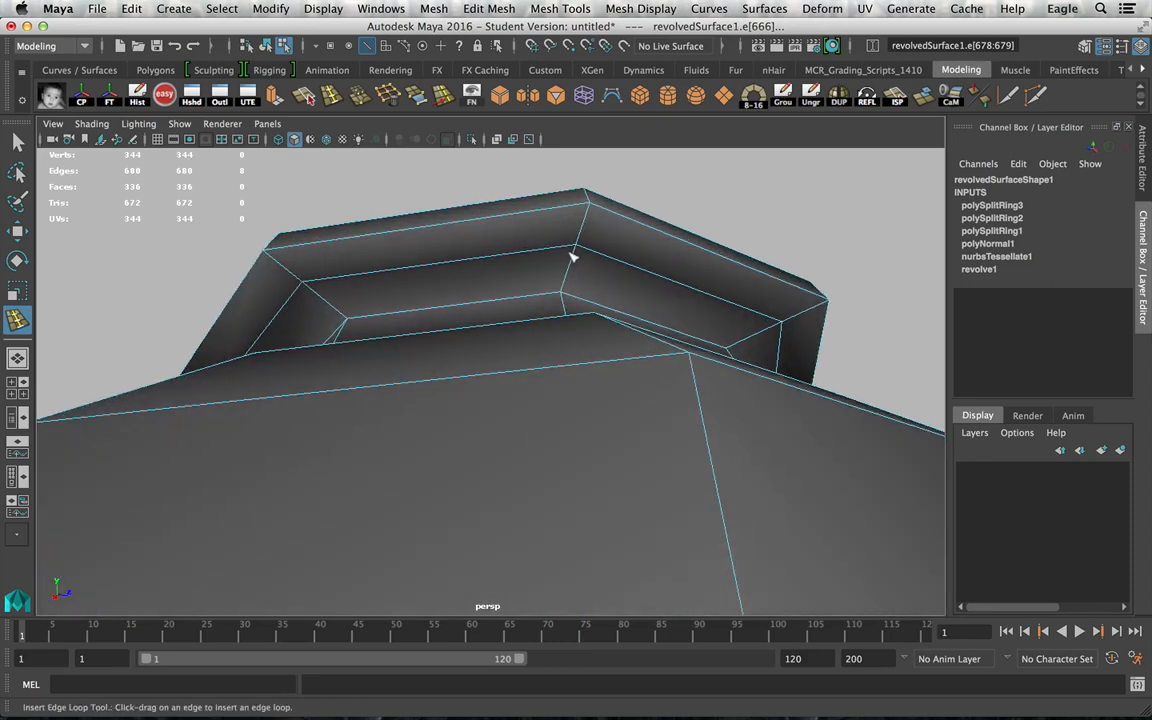
left_click_drag(573, 257, 570, 373)
Leave the Insert Edge Loop tool, return the vase to object mode, and display it deselected with smooth preview.
left_click(19, 231)
right_click_drag(463, 314, 550, 244)
key("3")
left_click(741, 303)
Examine the smoothed vase's stem and foot, and select the vase to check the edges meeting under its base.
right_click_drag(697, 459, 434, 340, "alt")
middle_click_drag(608, 455, 584, 260, "alt")
right_click_drag(560, 290, 630, 375, "alt")
left_click_drag(640, 387, 589, 326, "alt")
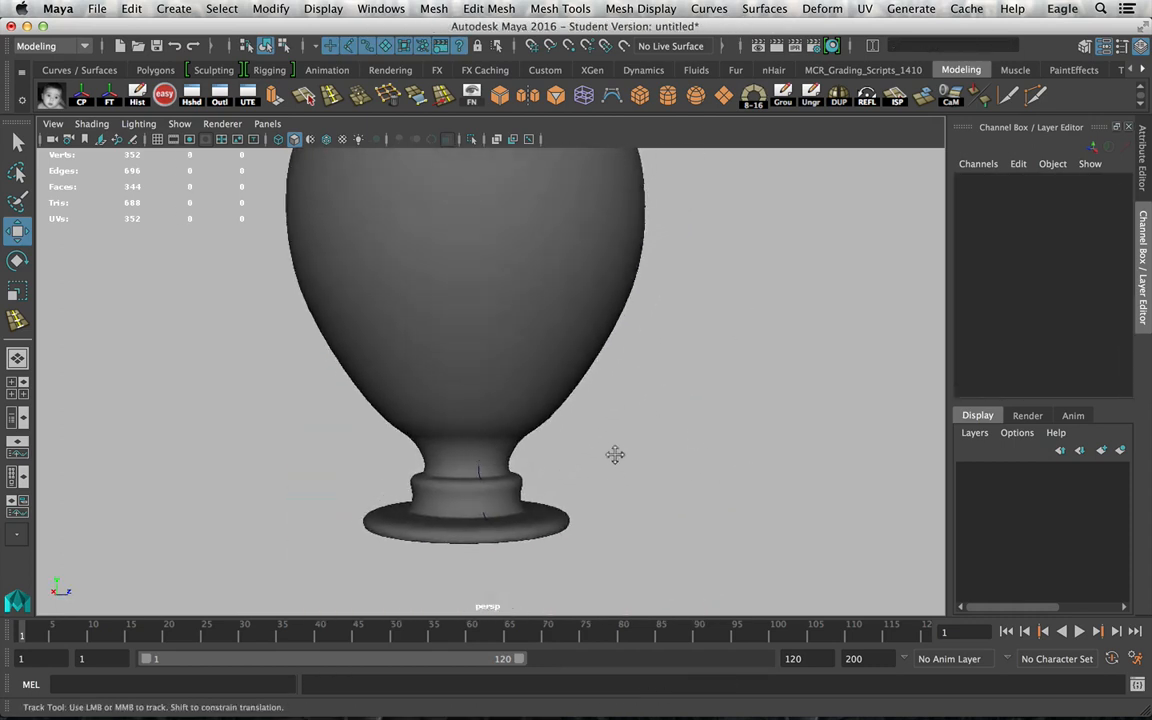
middle_click_drag(615, 455, 676, 328, "alt")
right_click_drag(545, 393, 650, 435, "alt")
left_click_drag(652, 430, 648, 332, "alt")
middle_click_drag(609, 391, 600, 250, "alt")
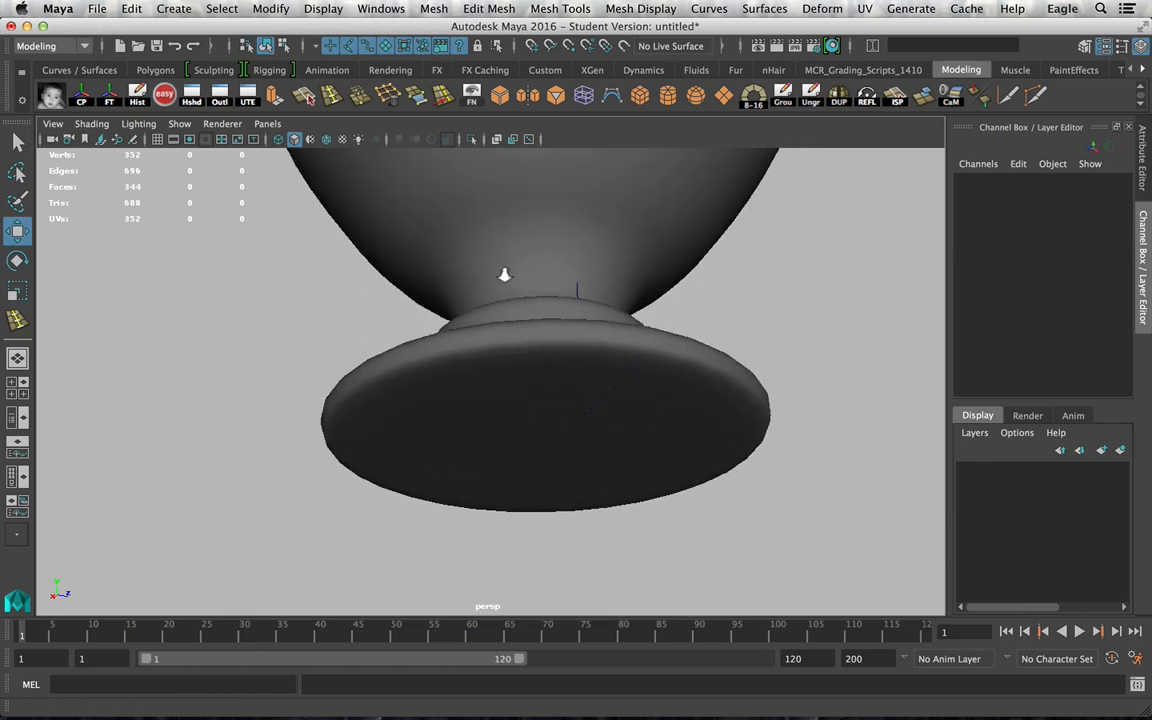
right_click_drag(504, 275, 609, 445, "alt")
left_click(663, 491)
left_click_drag(663, 491, 444, 345, "alt")
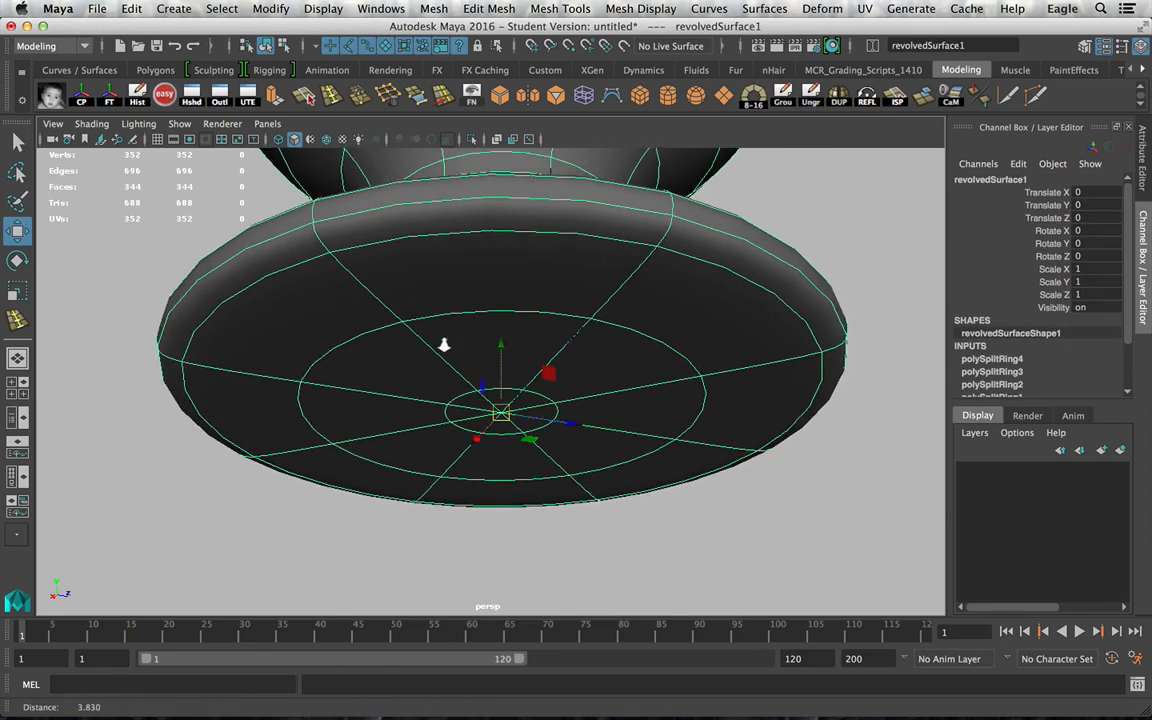
right_click_drag(444, 345, 657, 492, "alt")
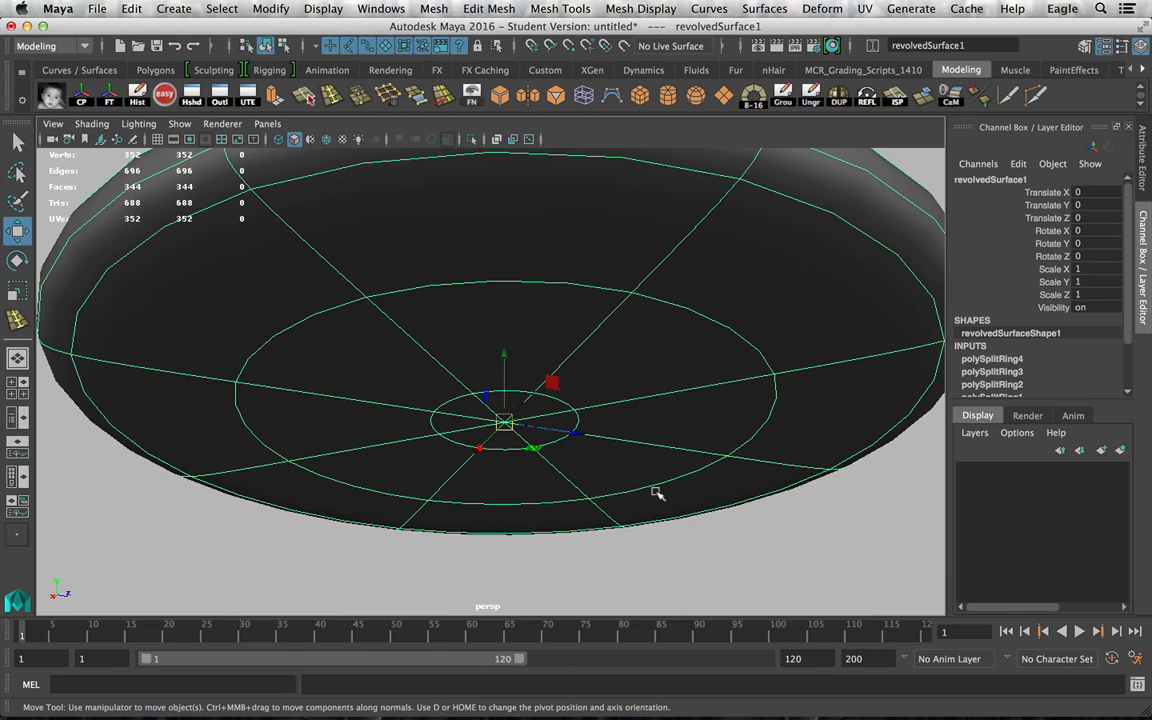
Display the vase in wireframe with smooth preview turned off, framing the centre of its base.
key("3")
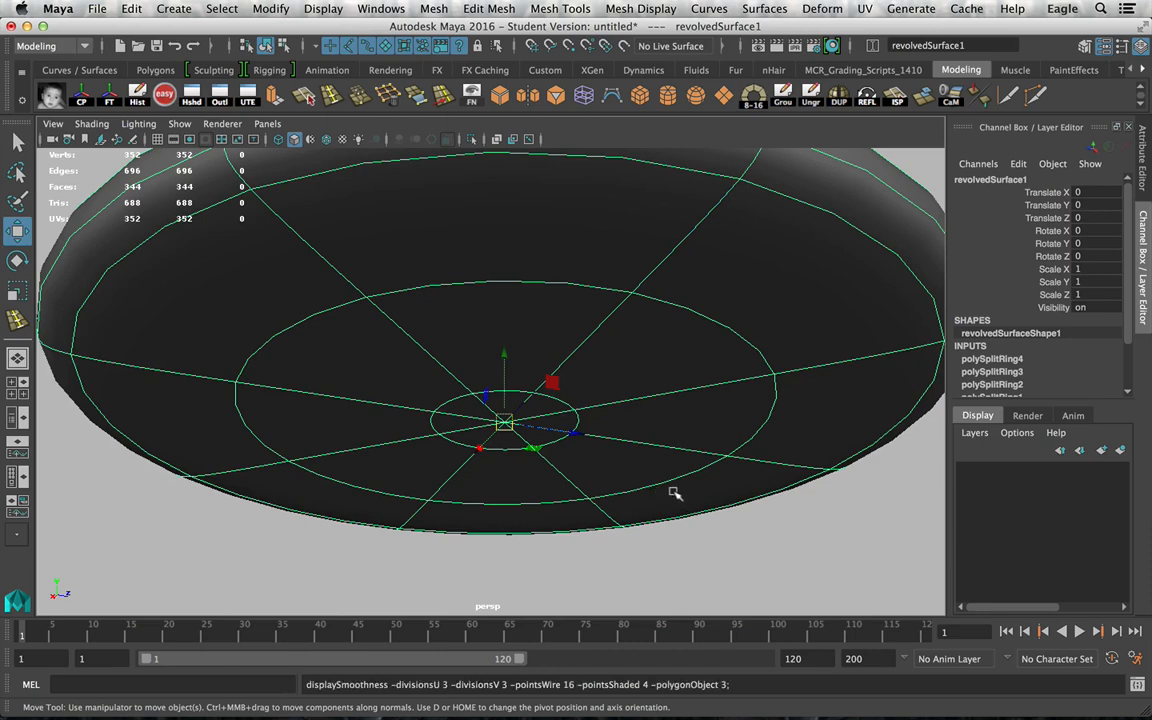
key("4")
key("1")
left_click_drag(537, 414, 592, 414, "alt")
middle_click_drag(412, 414, 702, 484, "alt")
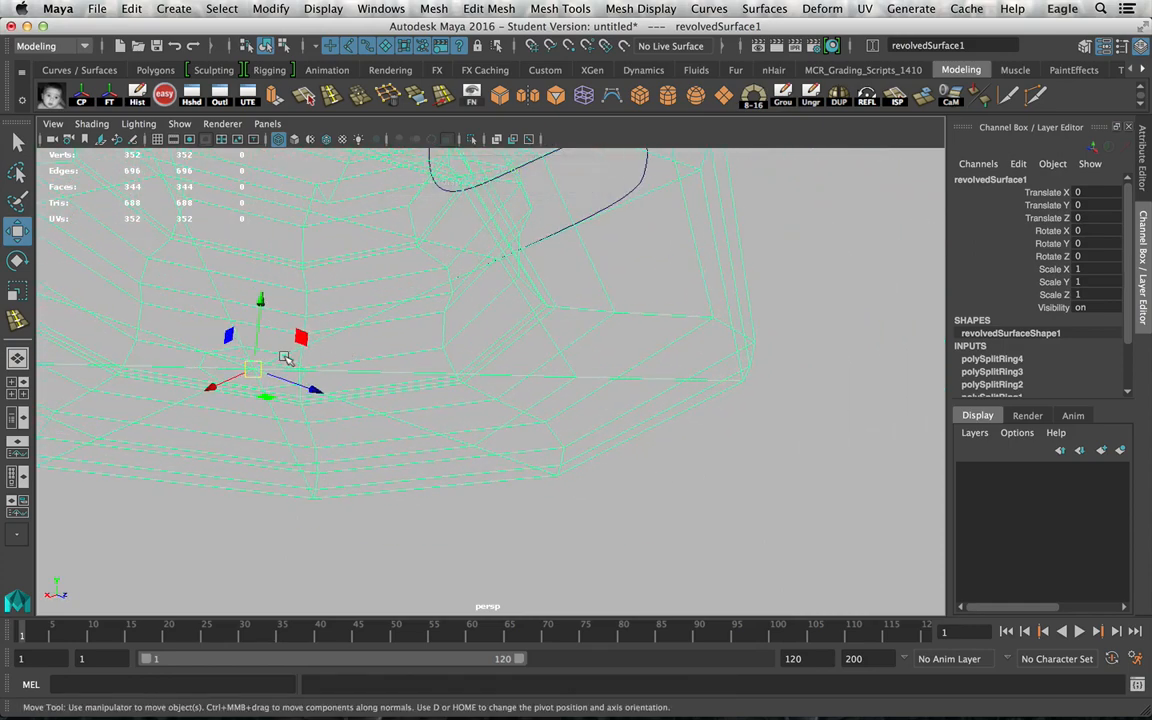
Select the overlapping vertices at the centre of the vase's base and merge them.
right_click_drag(283, 262, 203, 287)
right_click_drag(200, 266, 200, 264)
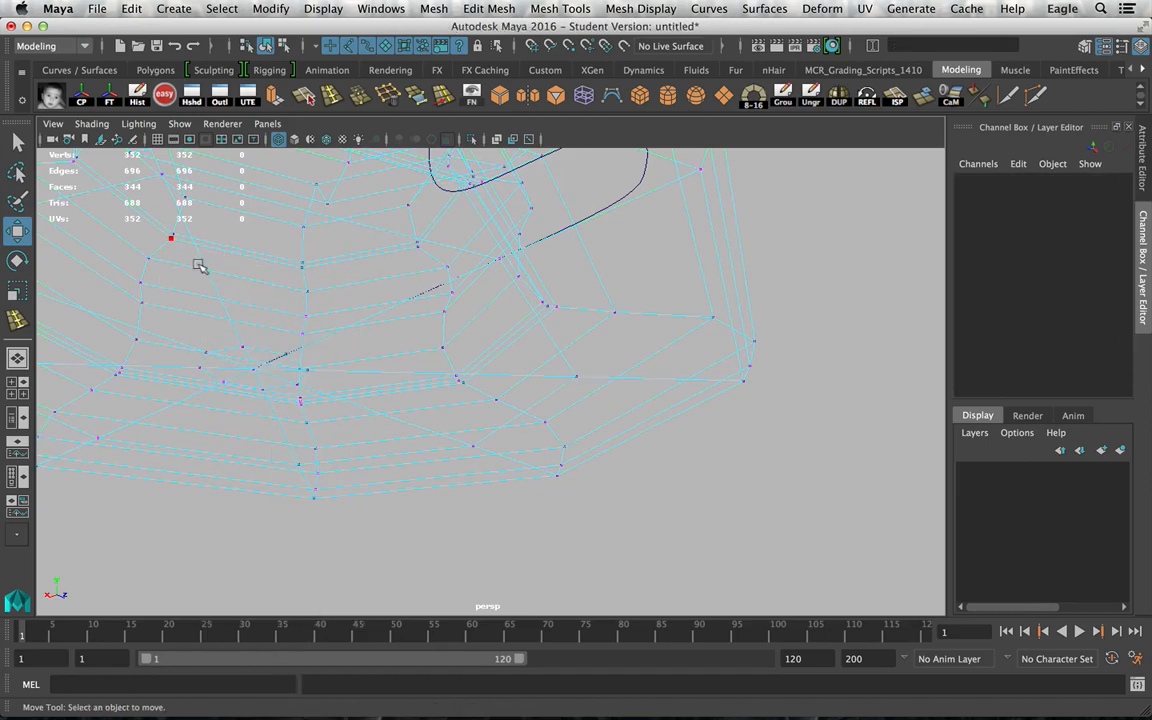
left_click_drag(247, 362, 266, 379)
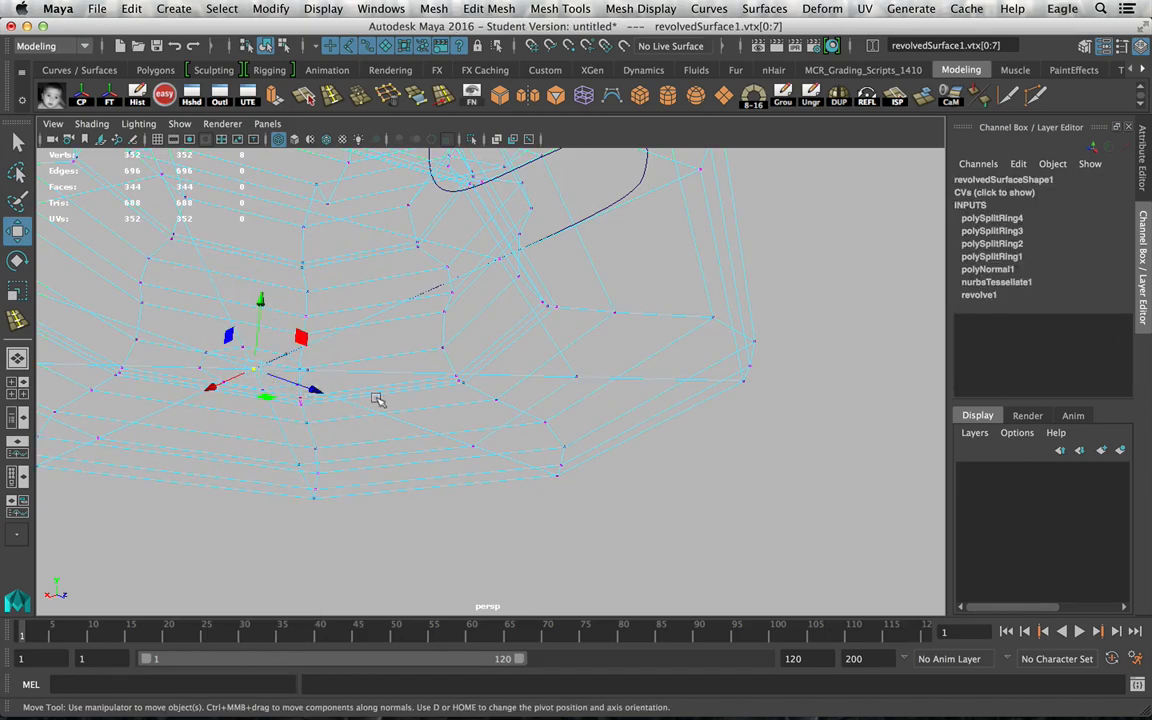
left_click_drag(378, 398, 390, 157, "alt")
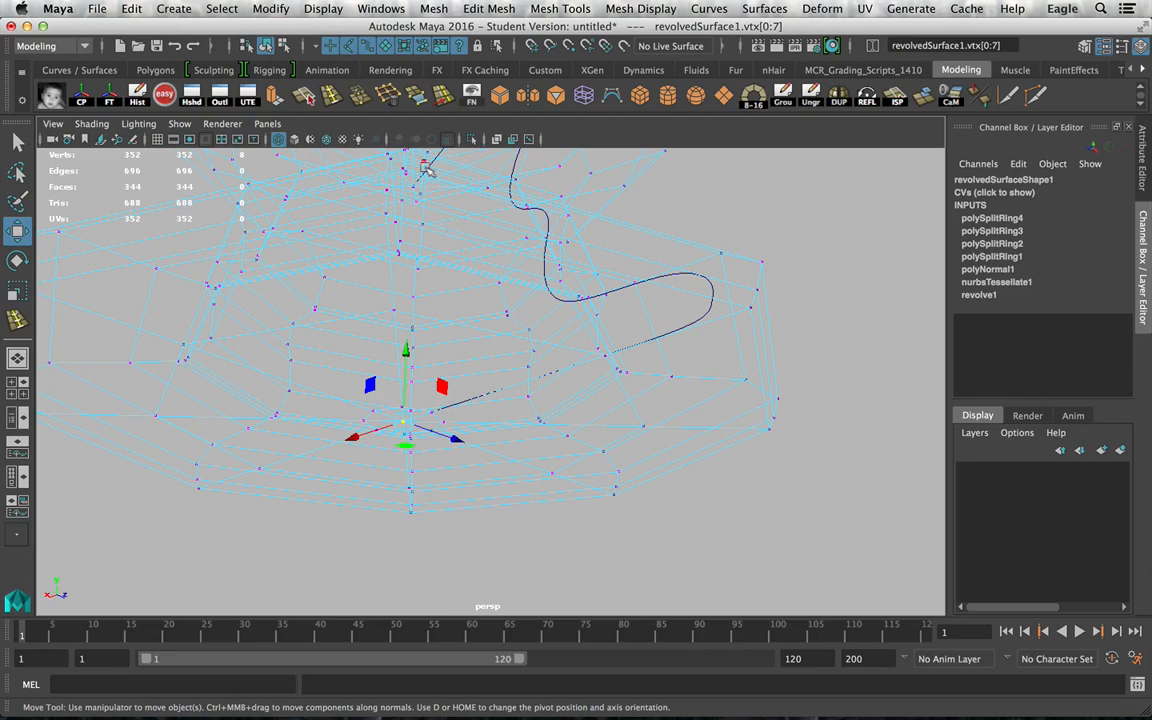
left_click(359, 96)
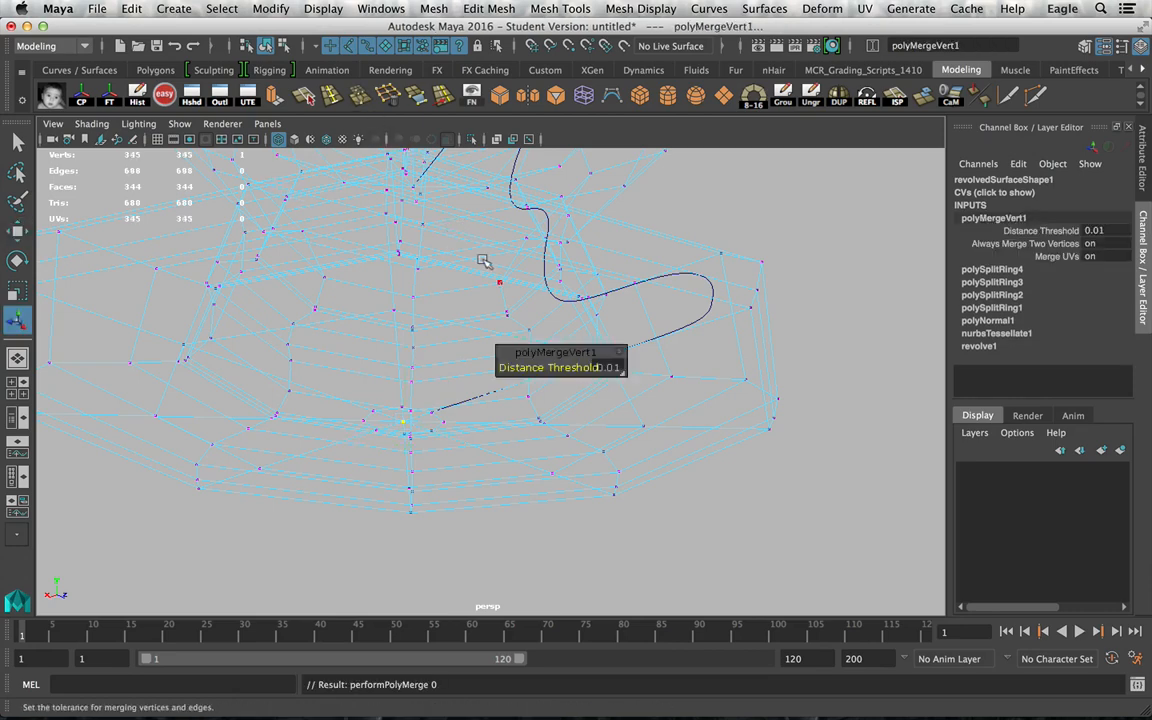
Select the overlapping vertices at the bottom centre of the vase's interior and merge them.
left_click_drag(444, 243, 470, 424, "alt")
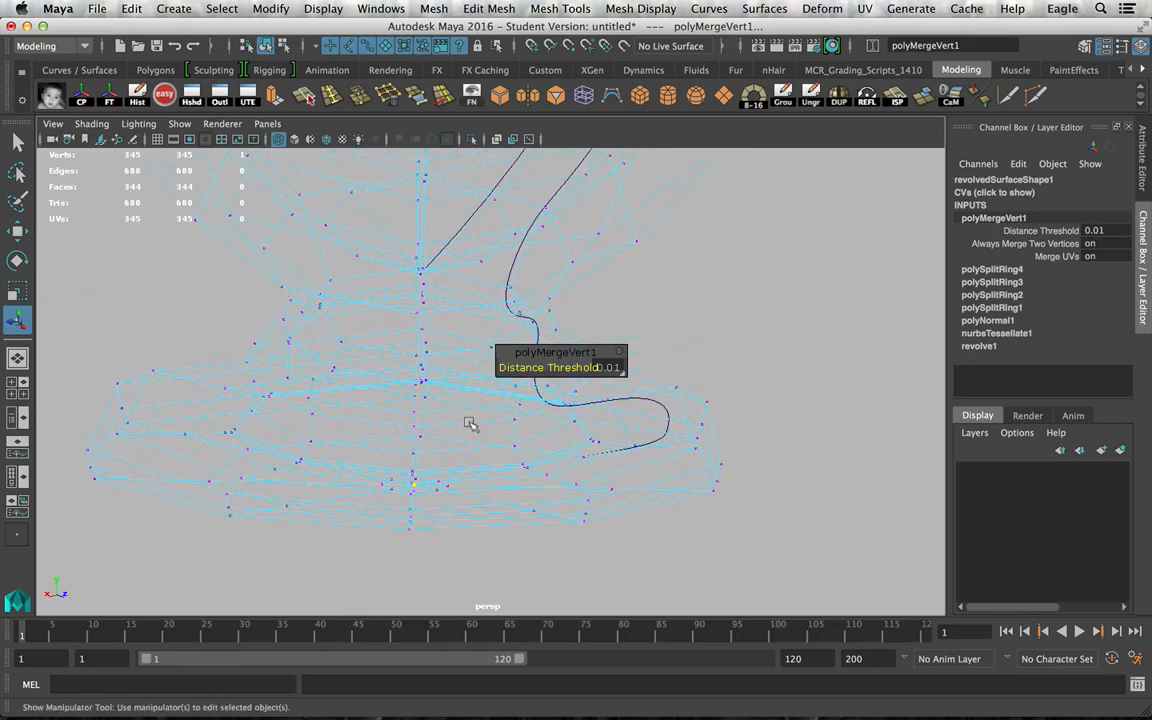
left_click_drag(427, 272, 495, 360, "alt")
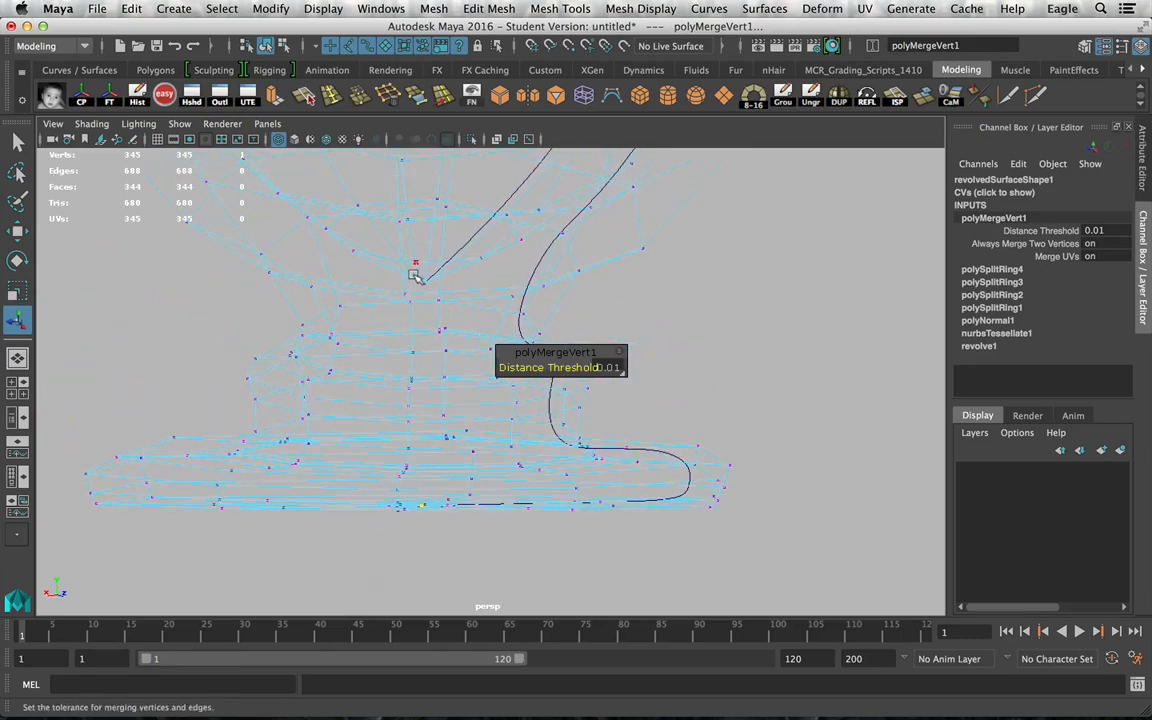
left_click_drag(416, 262, 444, 297)
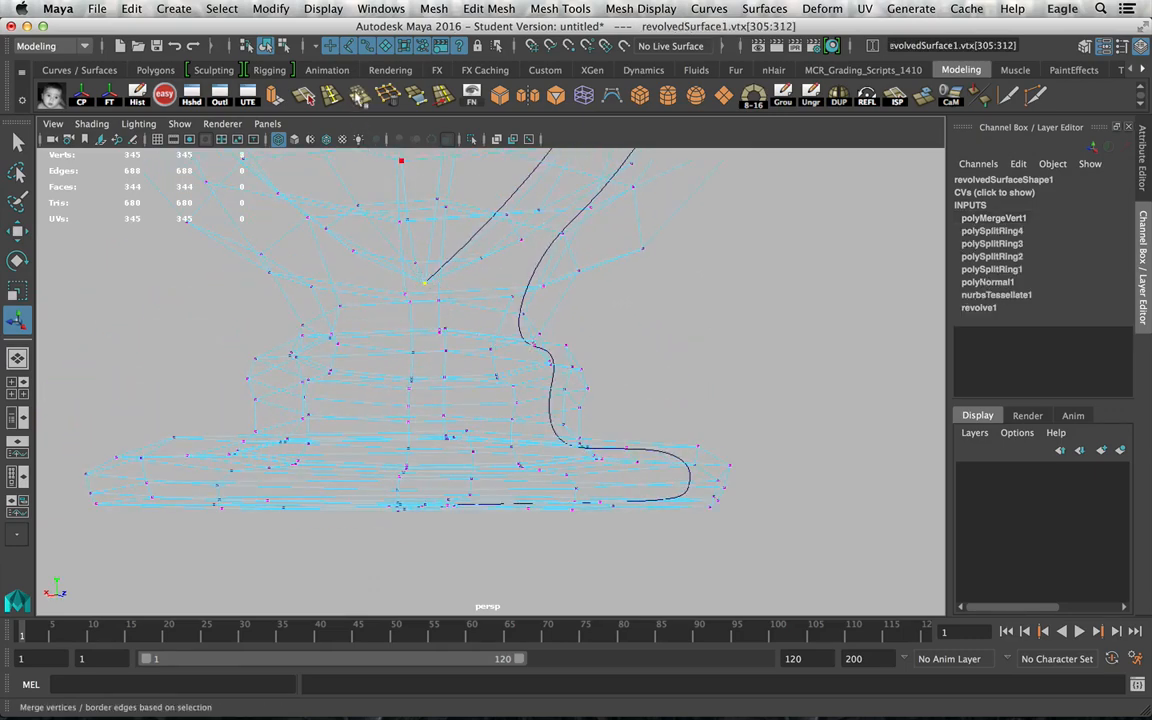
left_click(359, 96)
Display the whole vase shaded with smooth preview and return it to object mode.
scroll(475, 280, "down", 5)
scroll(475, 280, "down", 5)
left_click_drag(443, 242, 452, 275, "alt")
middle_click_drag(462, 270, 478, 308, "alt")
key("3")
key("5")
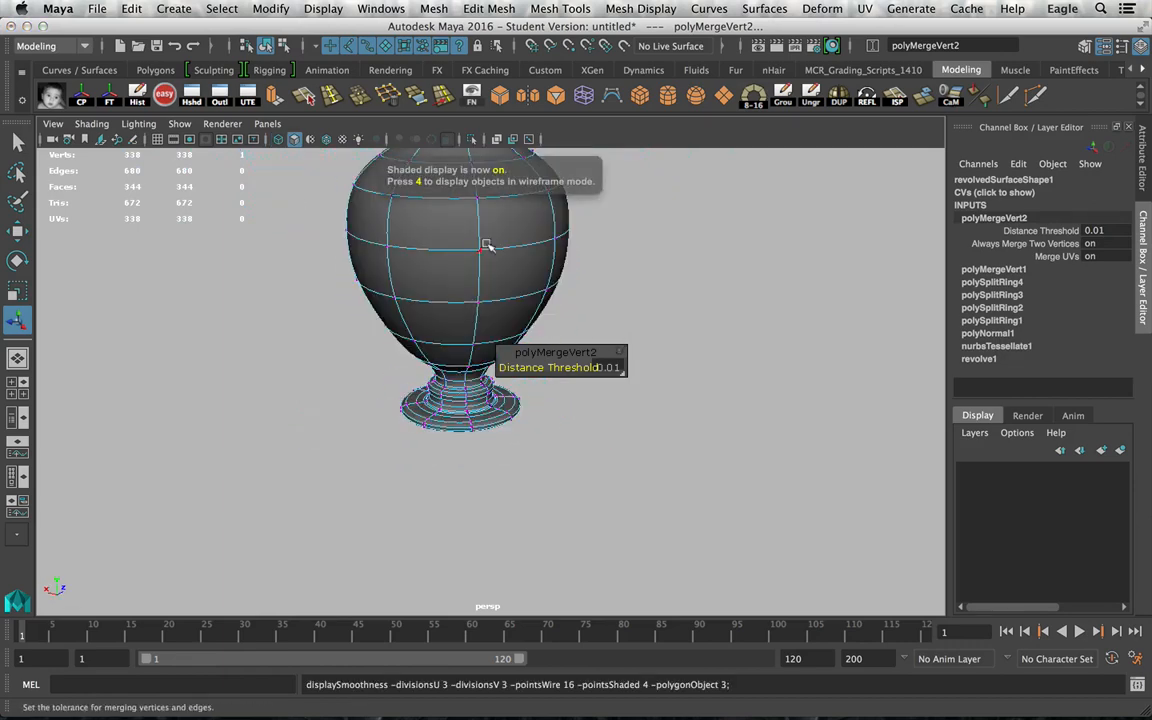
right_click_drag(484, 243, 560, 210)
left_click_drag(551, 278, 512, 260, "alt")
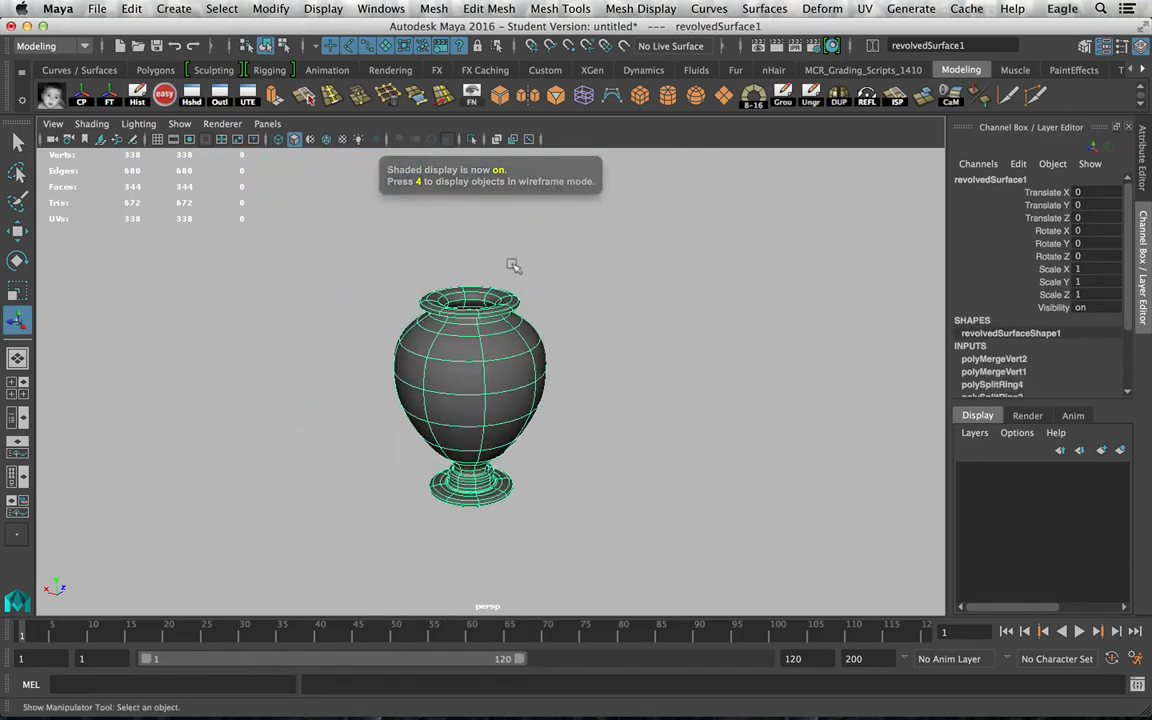
Delete the vase's construction history, rename the object Vase, and deselect it.
left_click(137, 95)
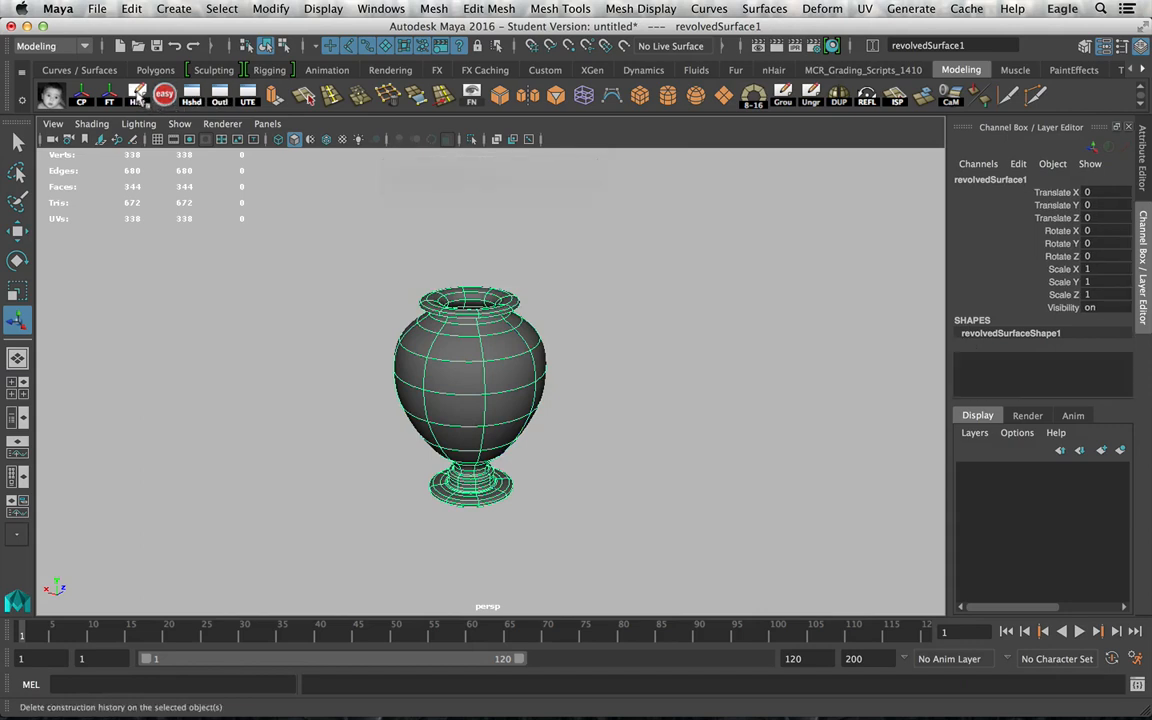
double_click(1035, 180)
type("Vase")
key("Return")
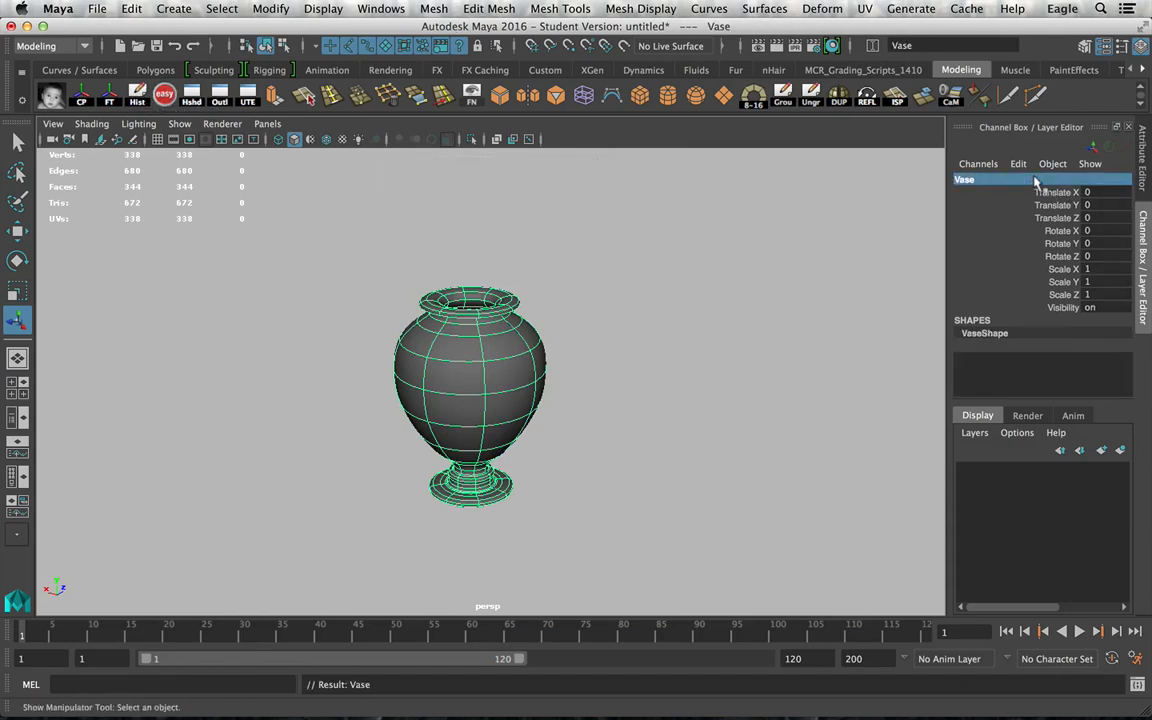
left_click(604, 342)
right_click_drag(504, 265, 648, 363, "alt")
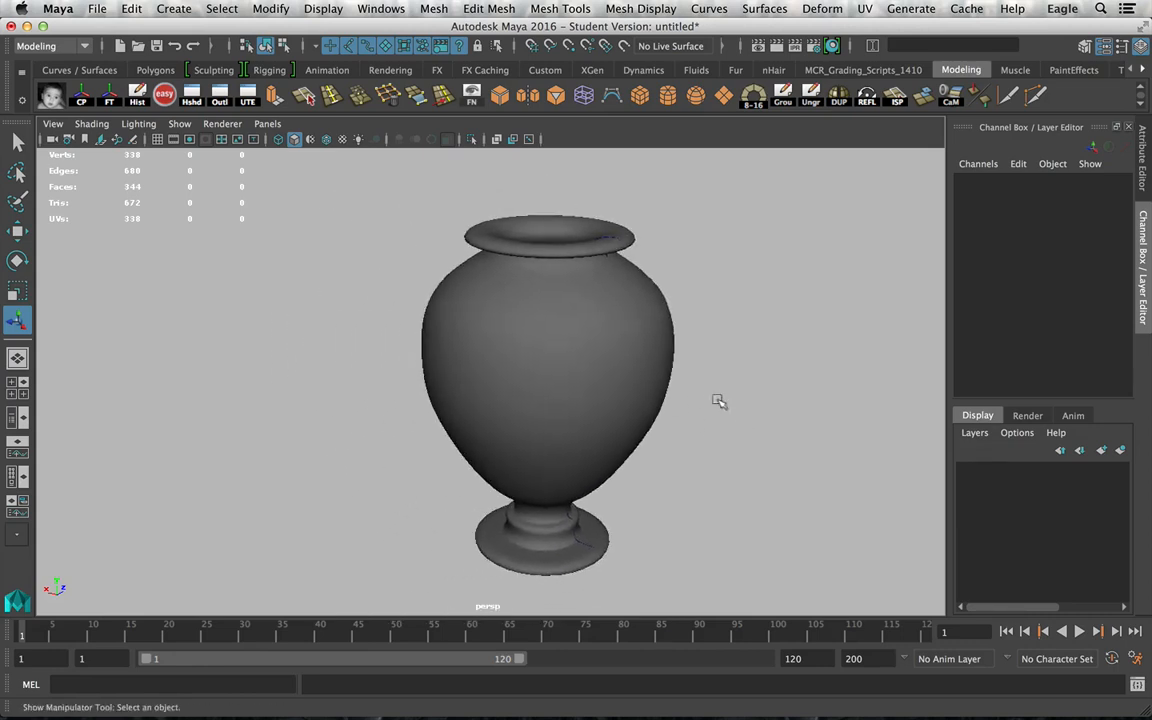